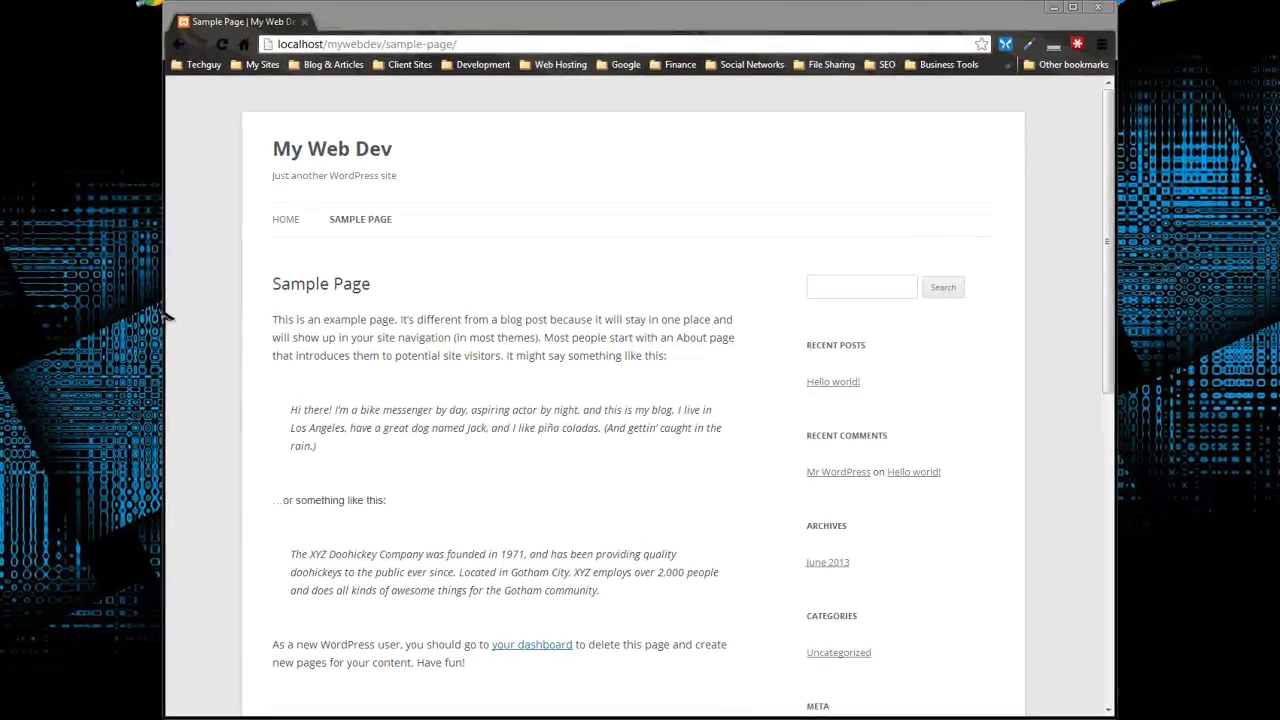
# - Look over the Sample Page's body text, sidebar and comment form
pyautogui.moveTo(272, 320); pyautogui.dragTo(390, 455)
pyautogui.scroll(-5, 390, 455)
pyautogui.scroll(-3, 395, 462)
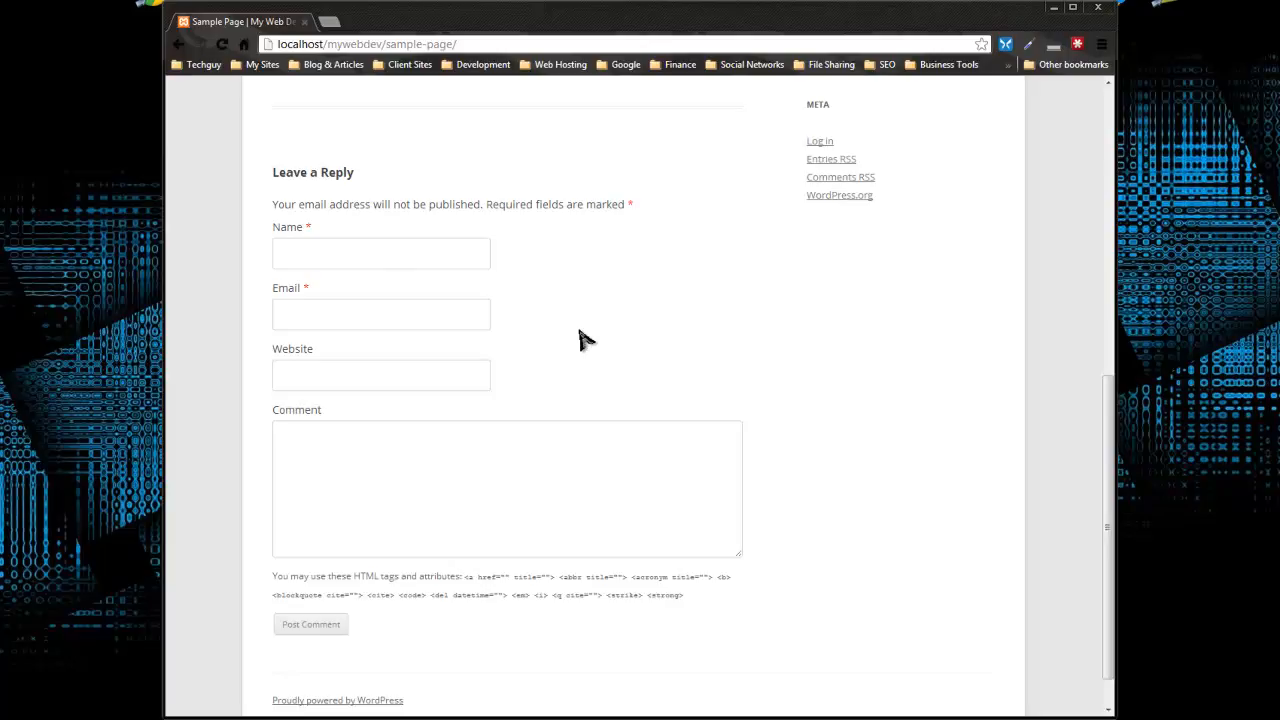
pyautogui.scroll(3, 580, 338)
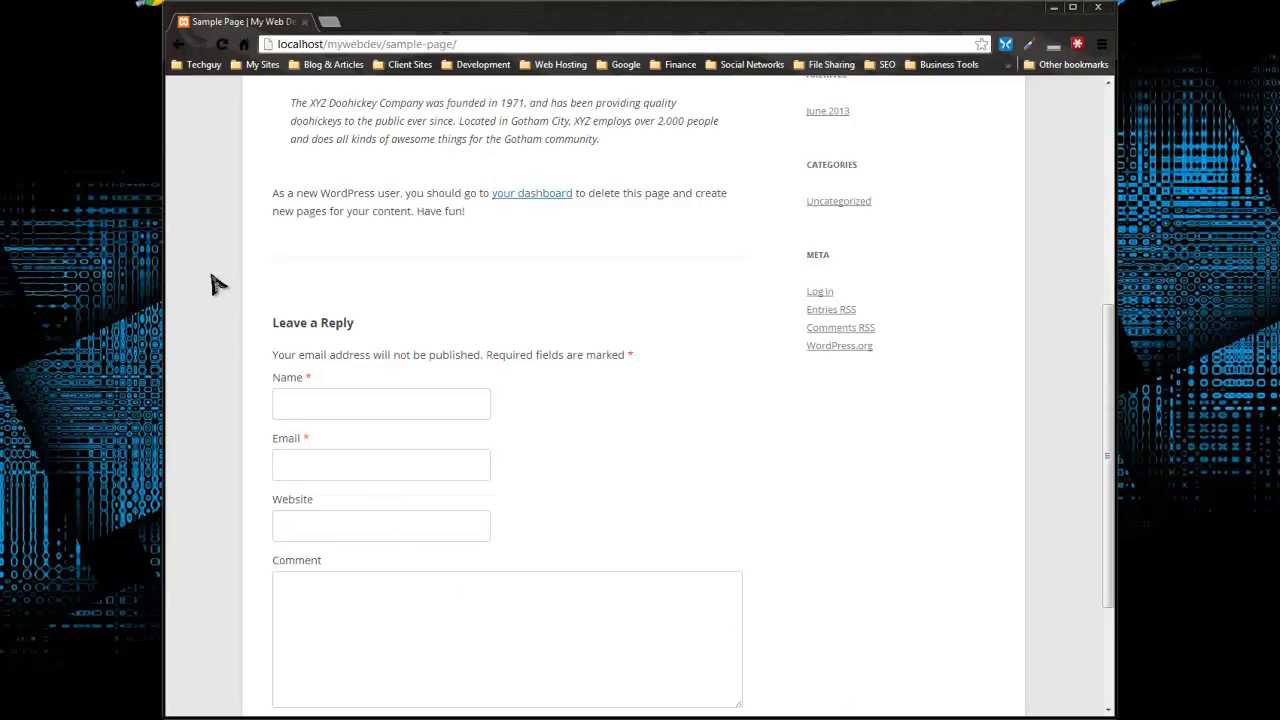
pyautogui.scroll(2, 205, 262)
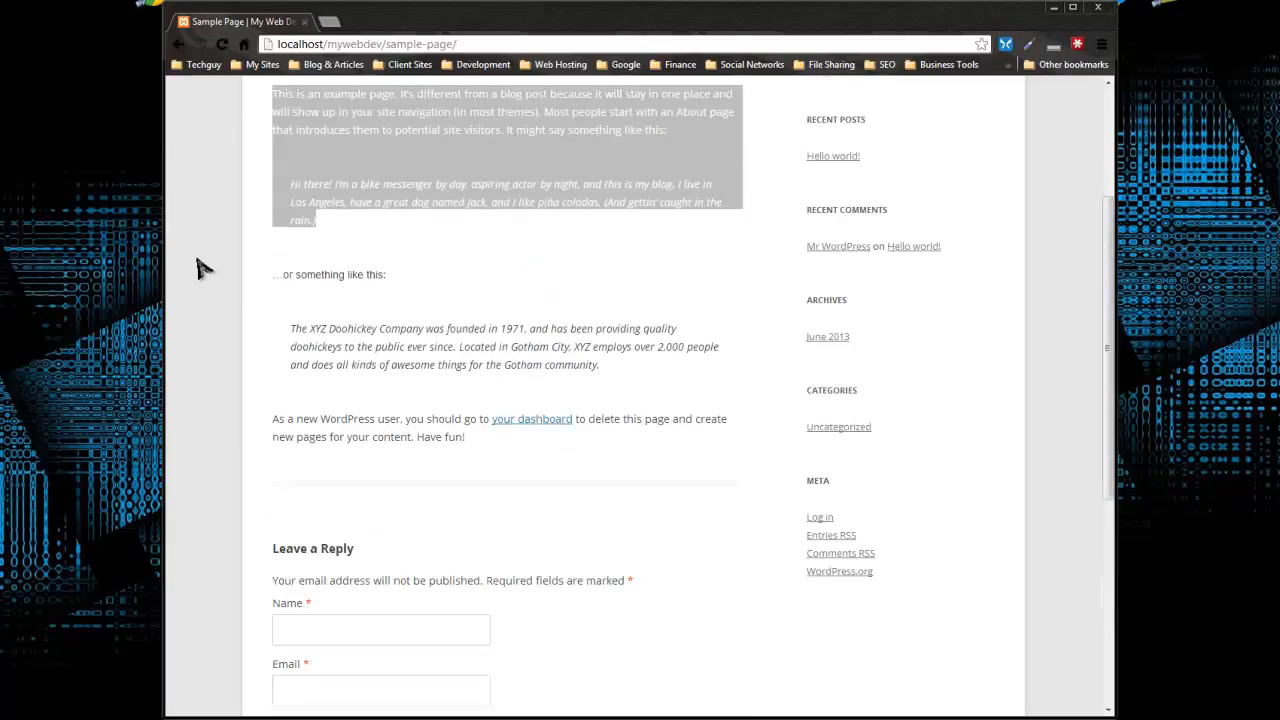
pyautogui.scroll(2, 197, 268)
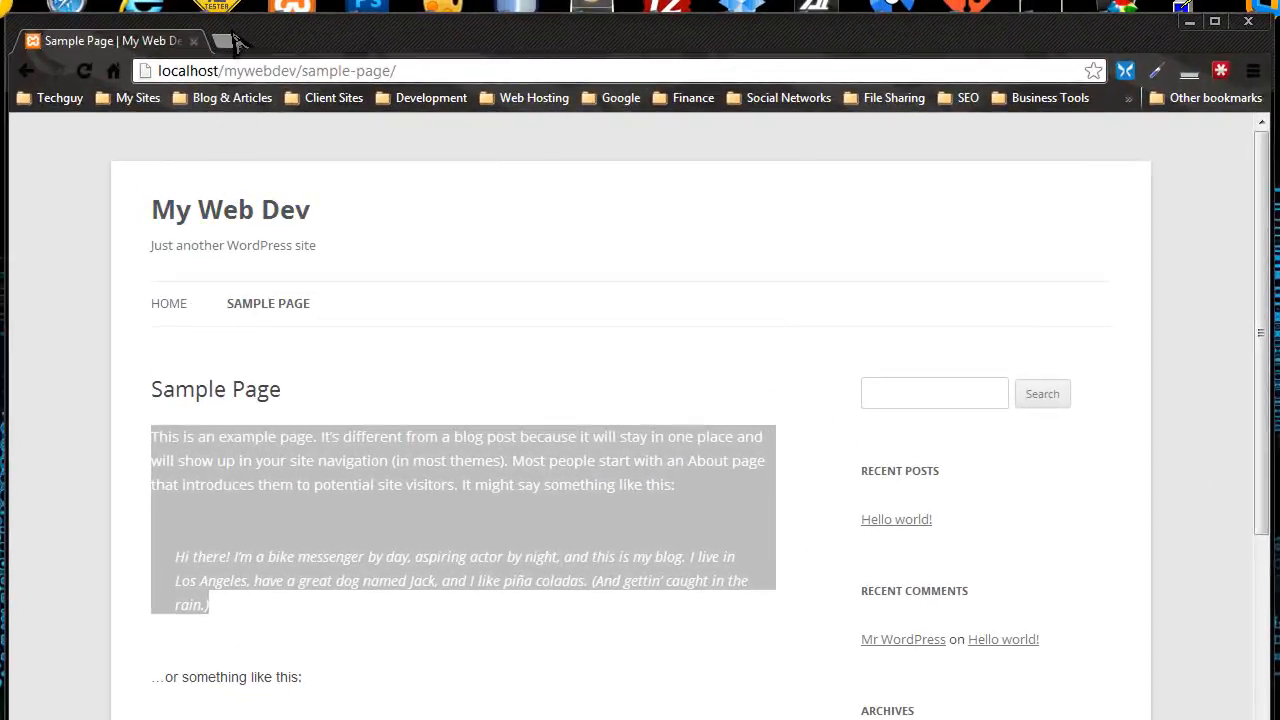
# - Open the WordPress login page at localhost/mywebdev/wp-login.php in a new browser tab
pyautogui.hotkey('ctrl', 't')
pyautogui.write('local')
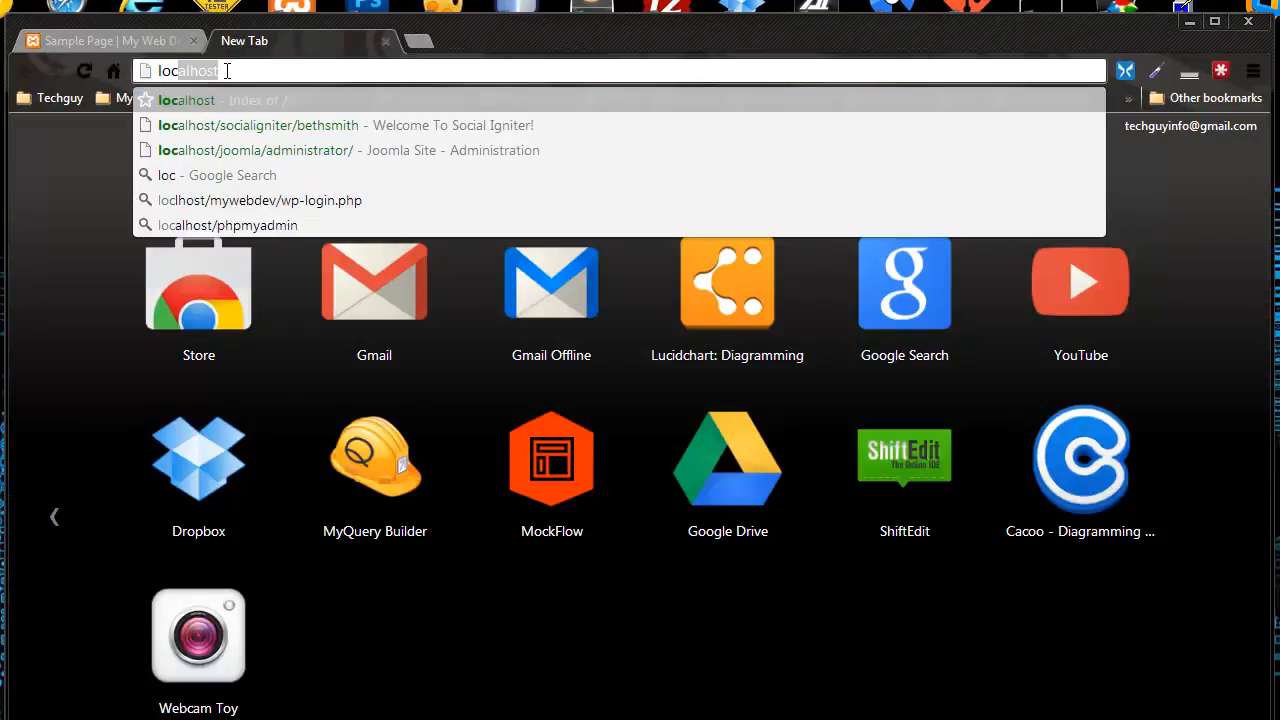
pyautogui.write('hot')
pyautogui.press('BackSpace')
pyautogui.press('BackSpace')
pyautogui.write('ost')
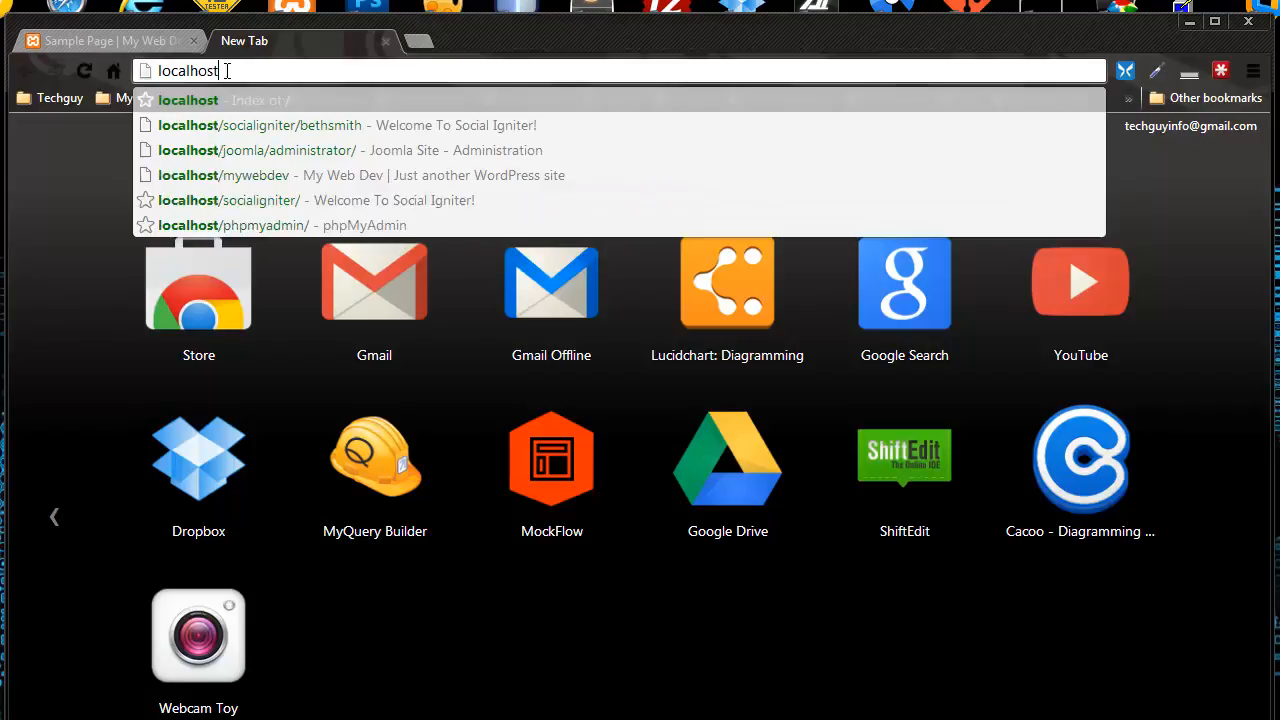
pyautogui.write('/myweb')
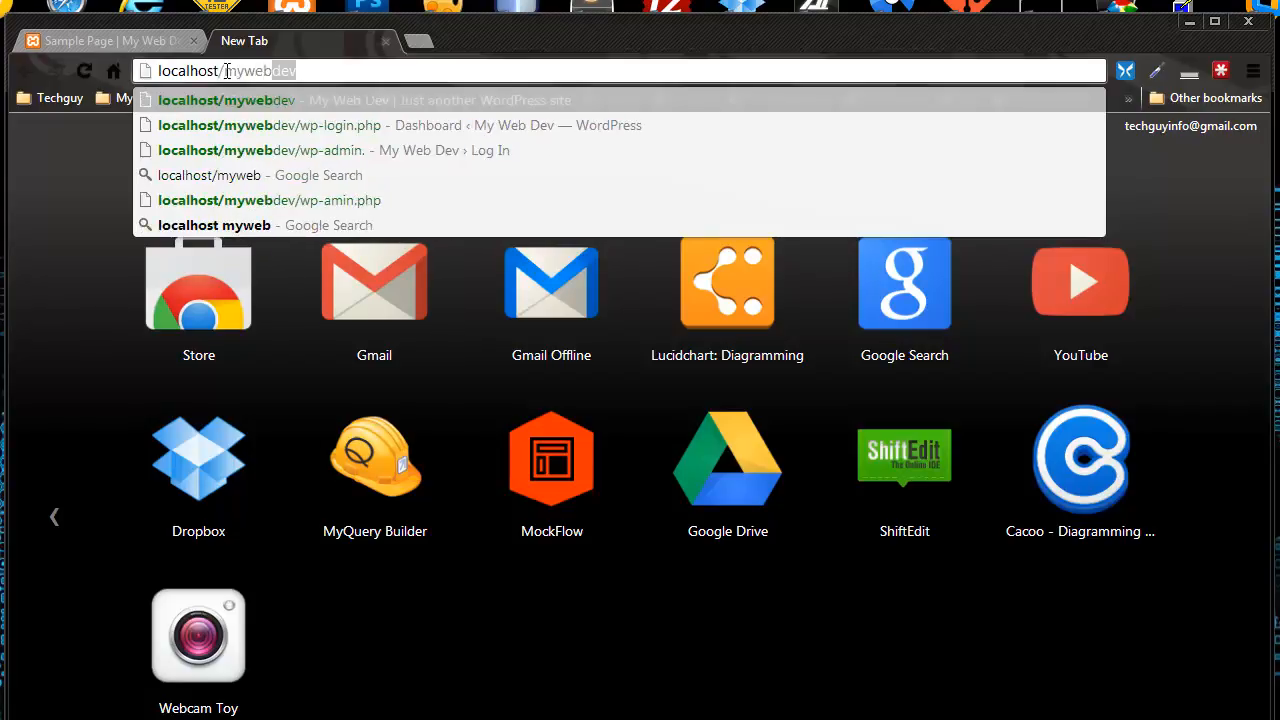
pyautogui.write('dev/')
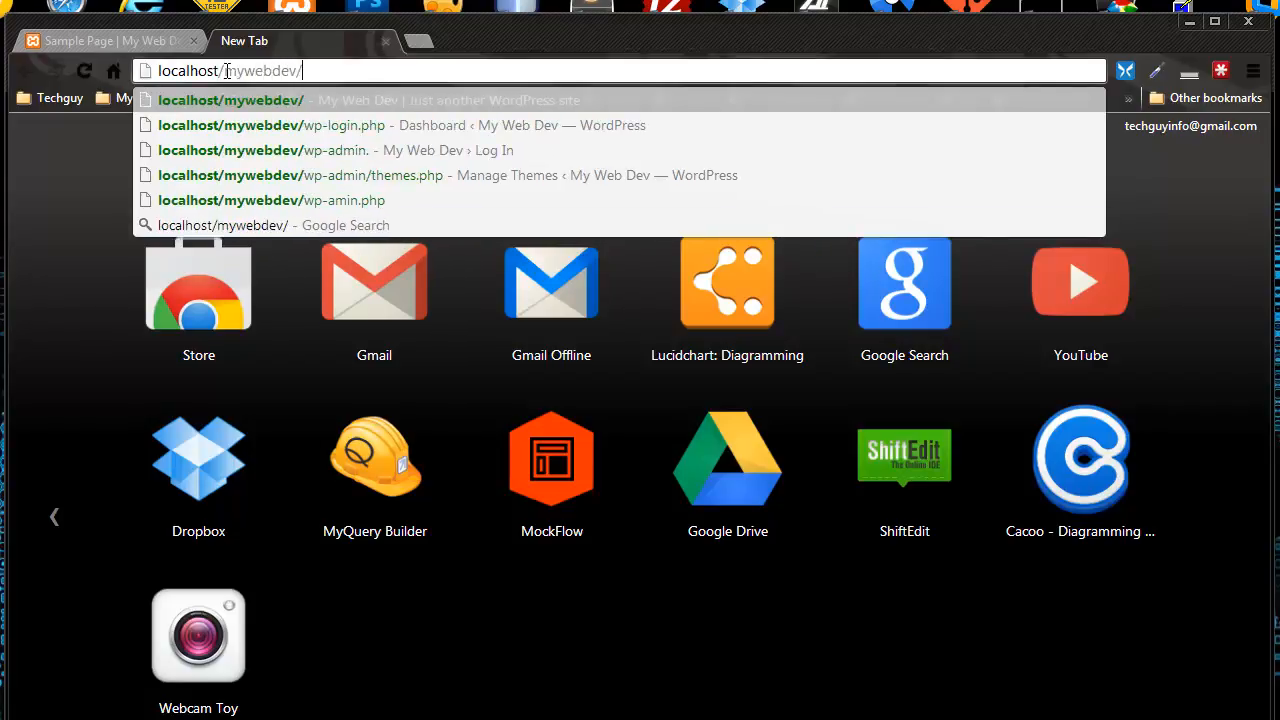
pyautogui.write('wp-login.php')
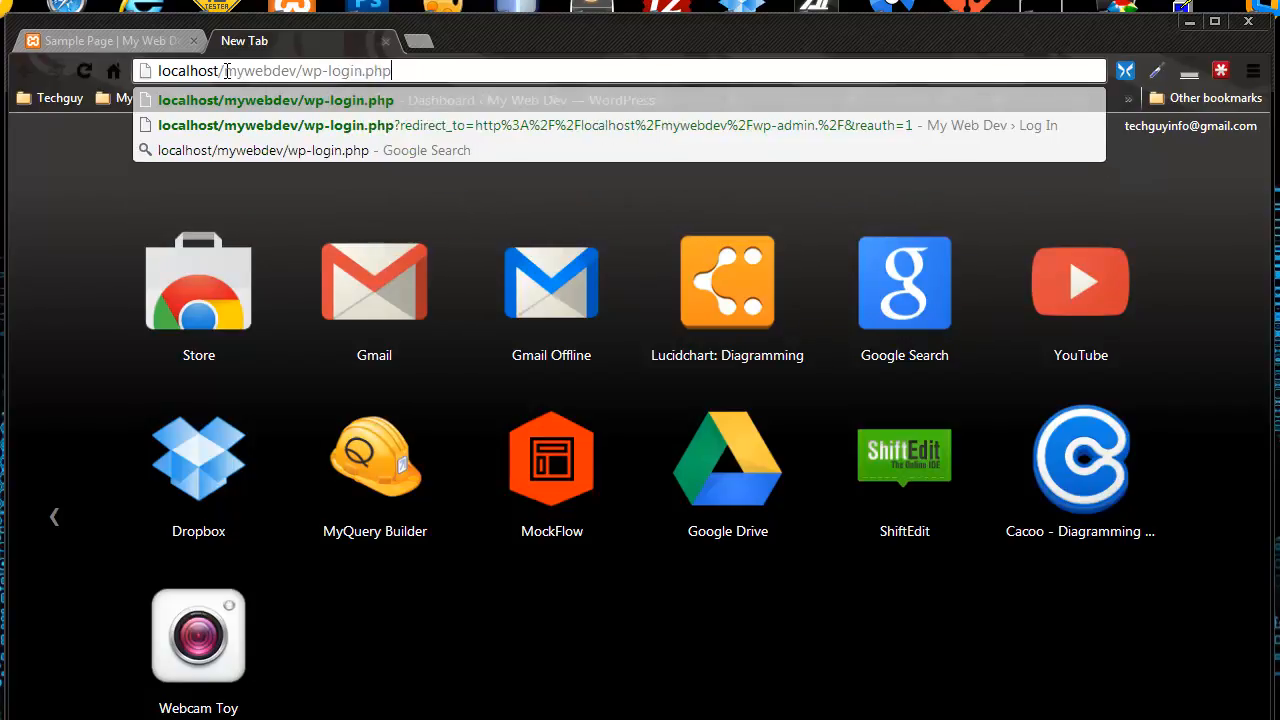
pyautogui.press('Return')
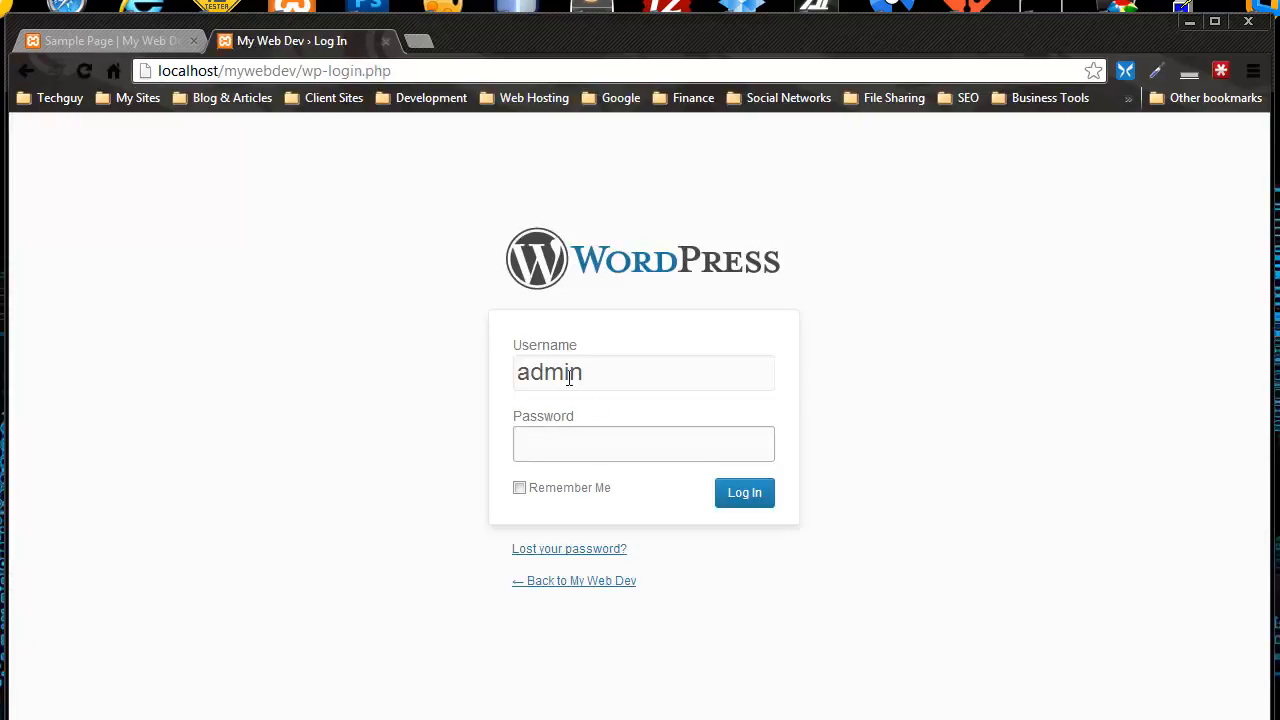
# - Log in to the WordPress admin by entering the account password for the prefilled username
pyautogui.write('•••')
pyautogui.click(760, 495)
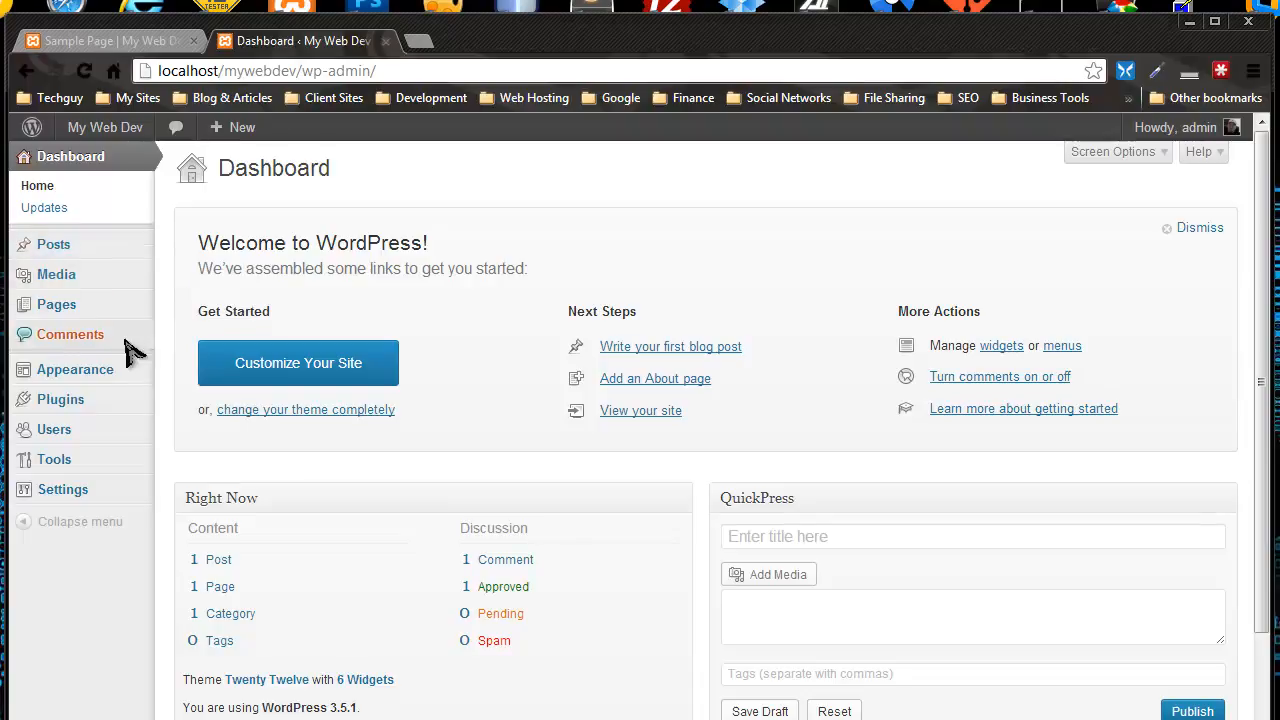
# - Start a new WordPress page and title it "About Me"
pyautogui.click(57, 312)
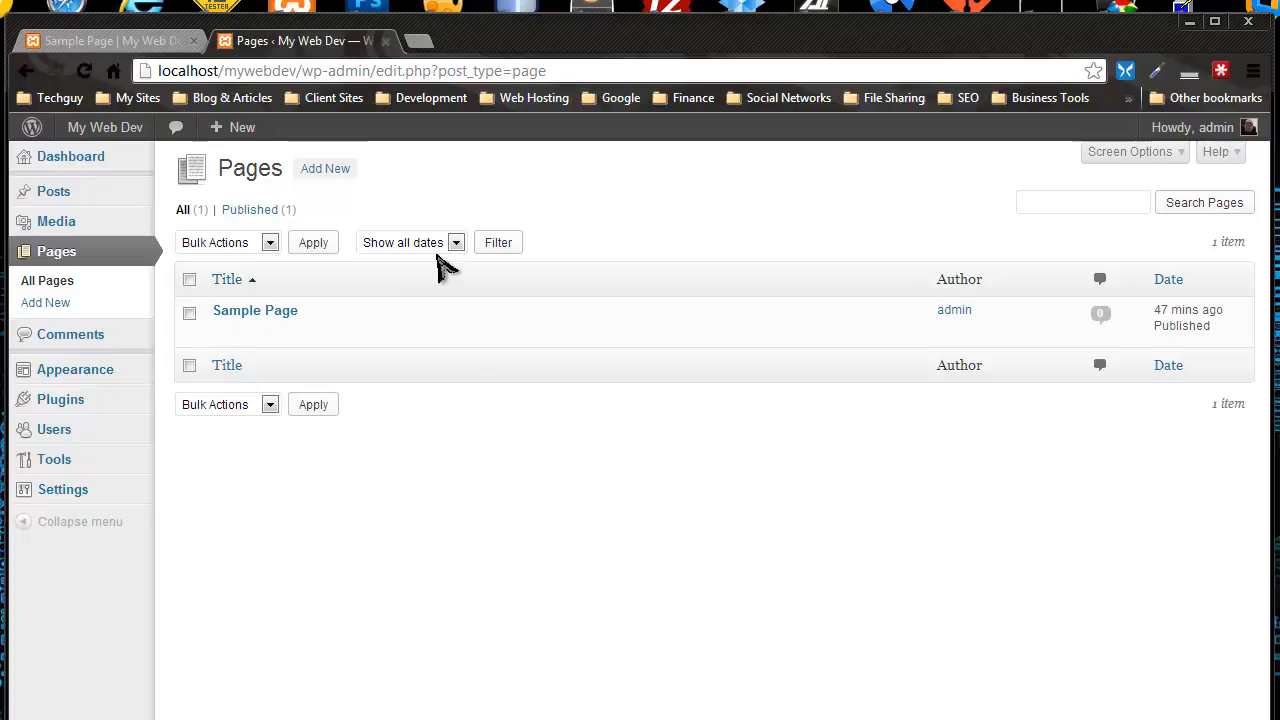
pyautogui.click(316, 172)
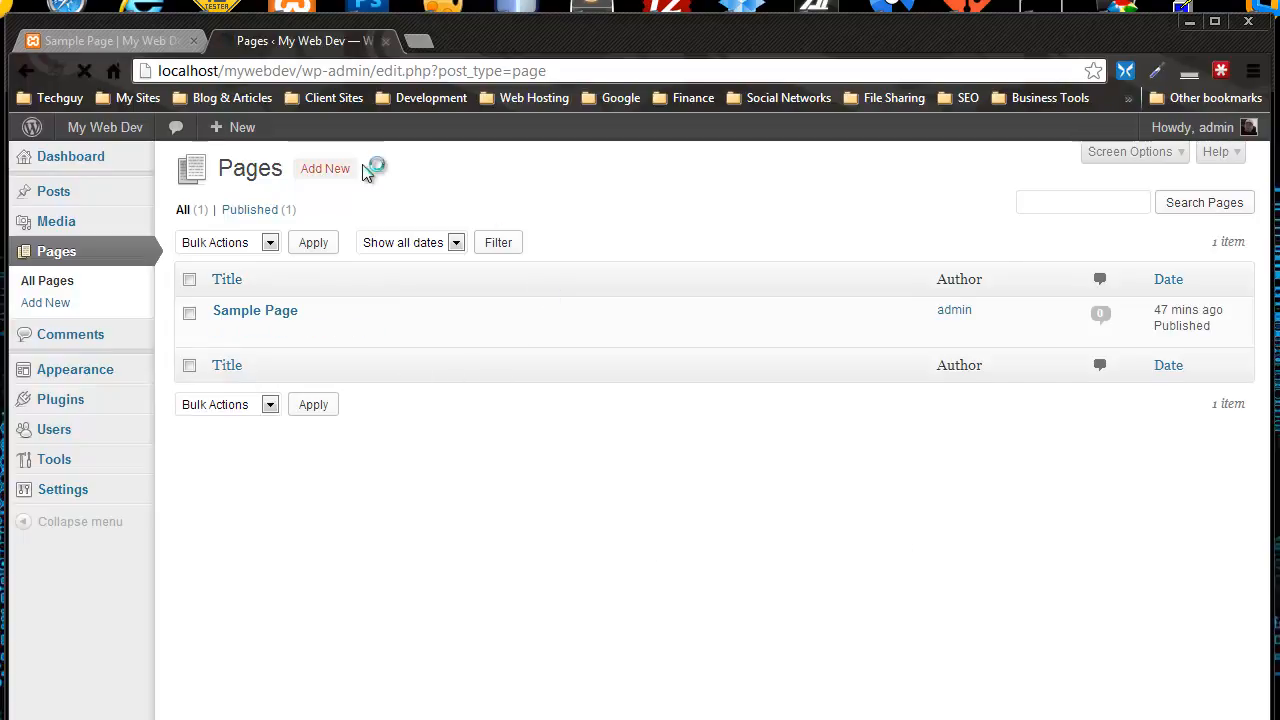
pyautogui.click(284, 221)
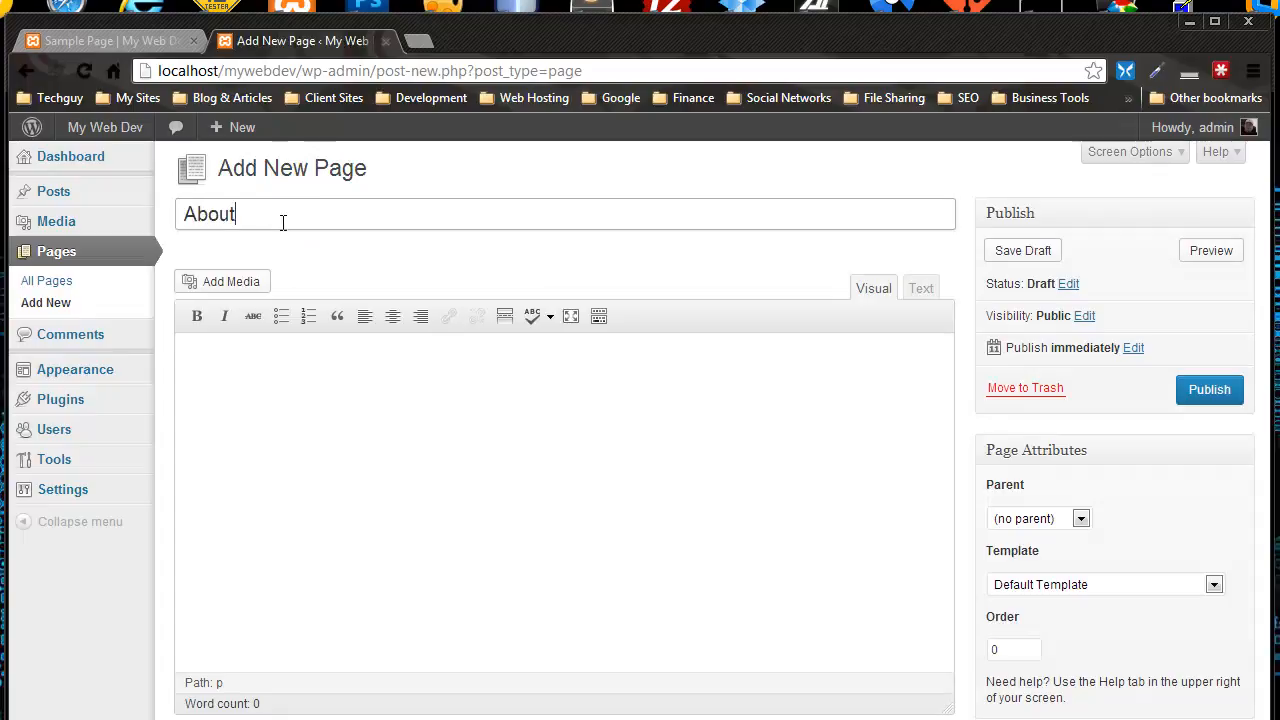
pyautogui.click(494, 408)
pyautogui.click(269, 218)
pyautogui.write('Me')
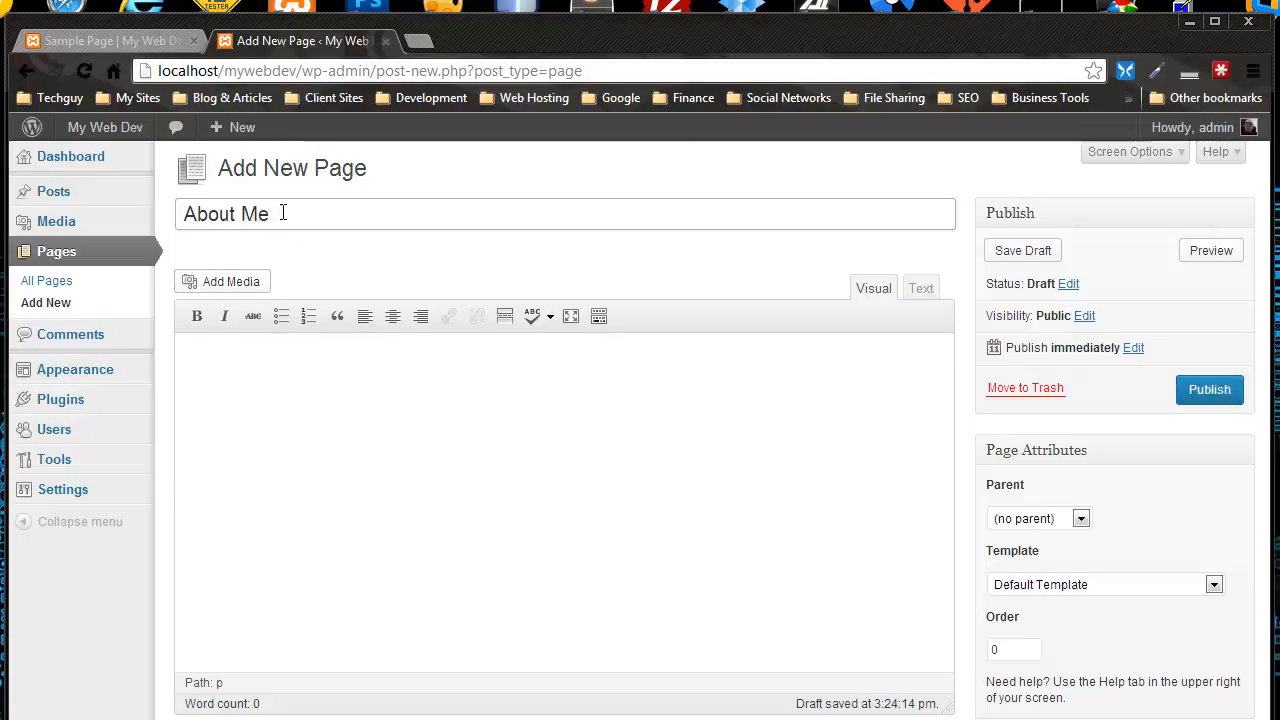
pyautogui.click(422, 474)
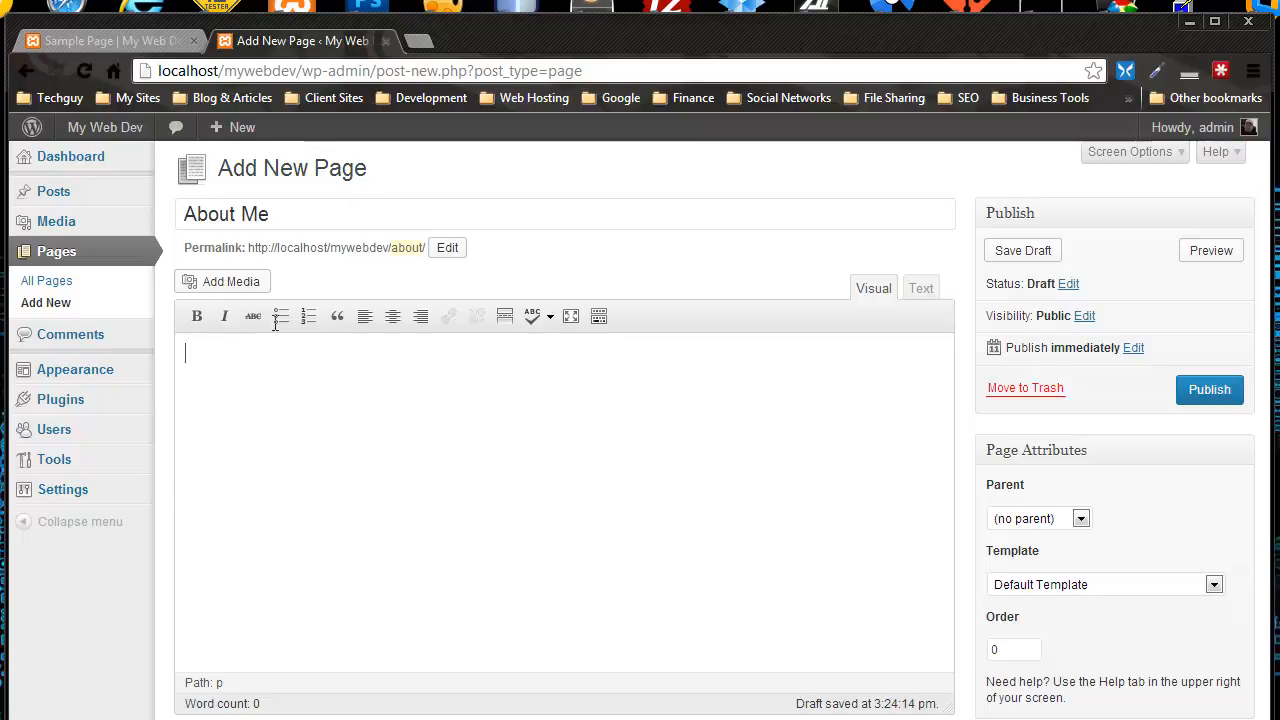
# - Open loremipsum.com in a new browser tab
pyautogui.click(418, 41)
pyautogui.write('loremi')
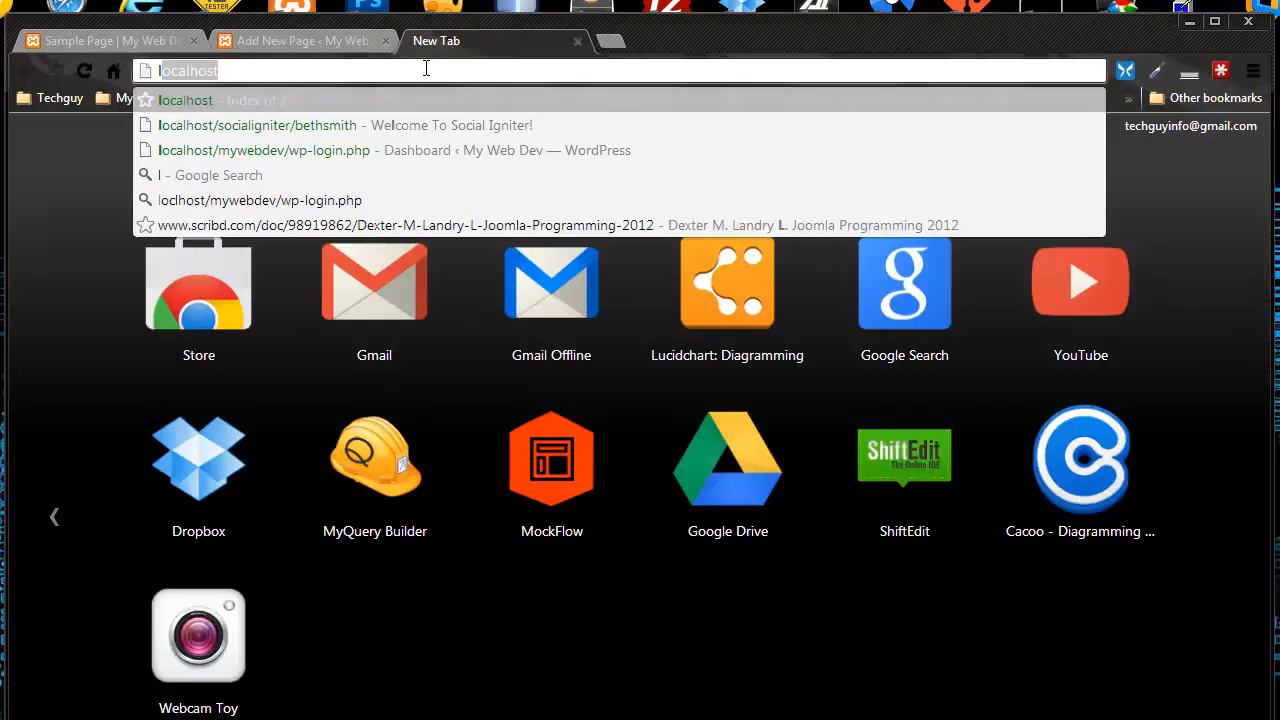
pyautogui.write('psum.com')
pyautogui.press('Return')
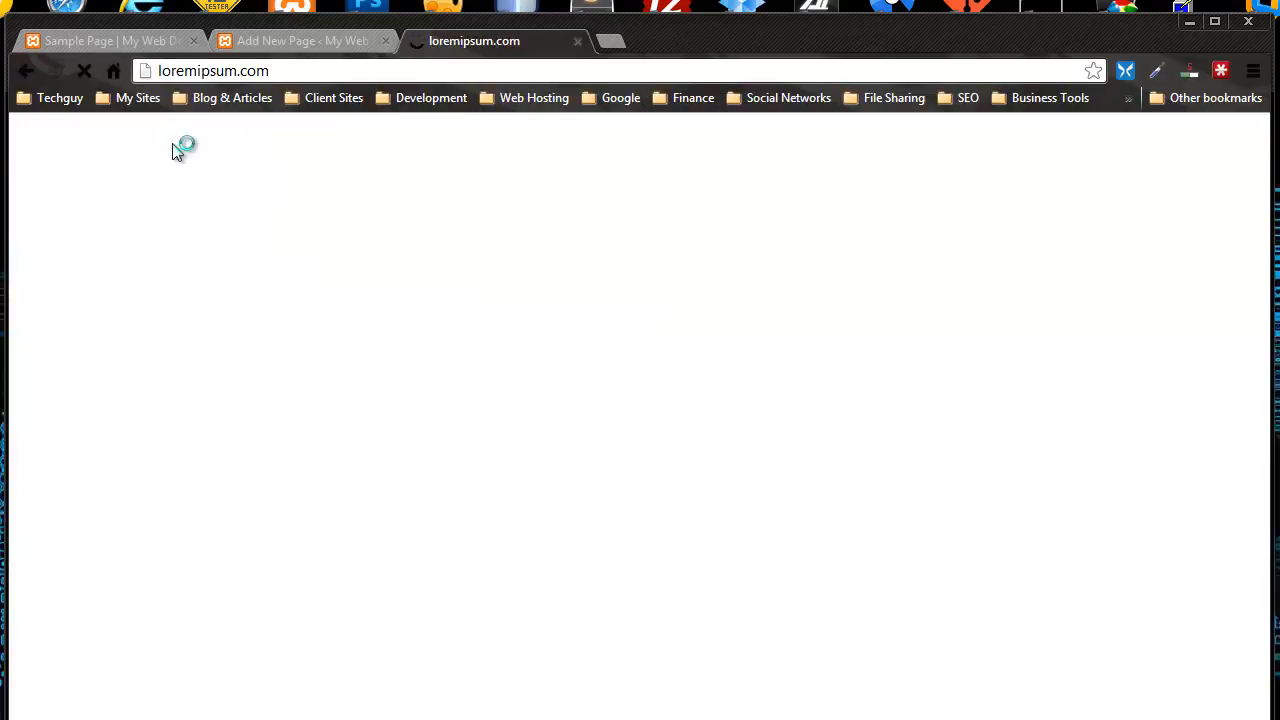
pyautogui.click(320, 72)
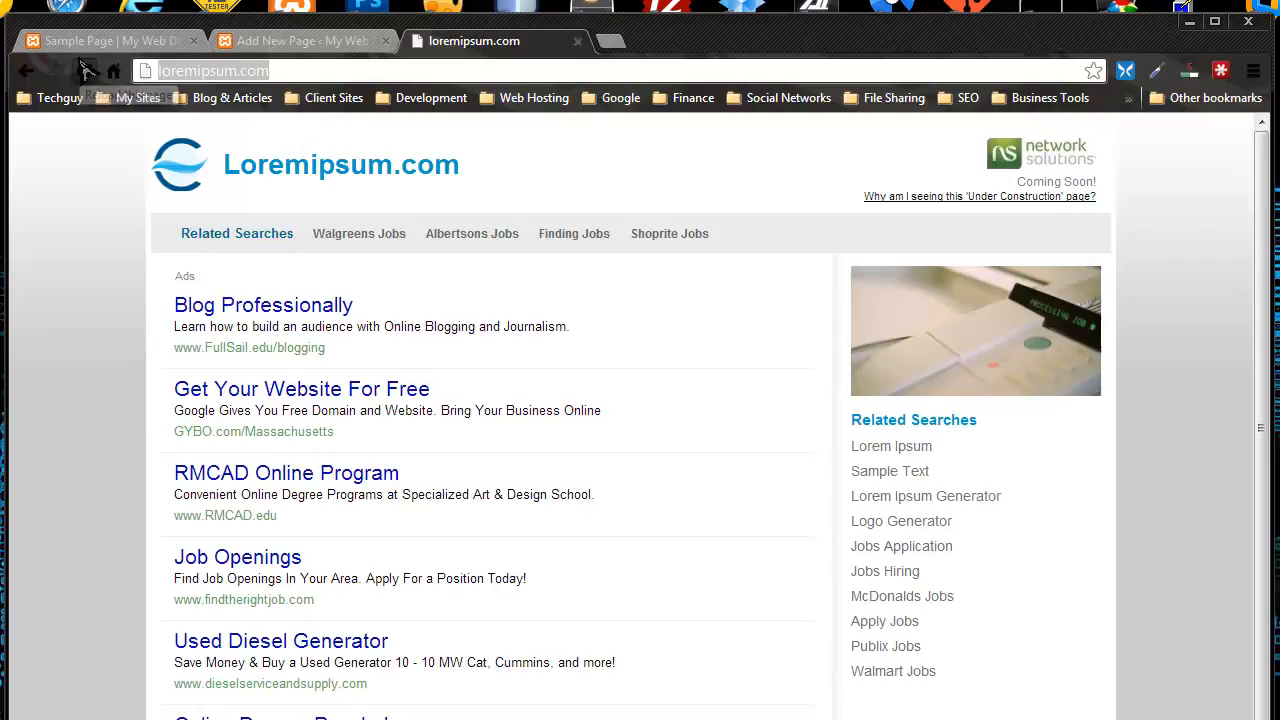
pyautogui.write('lorem')
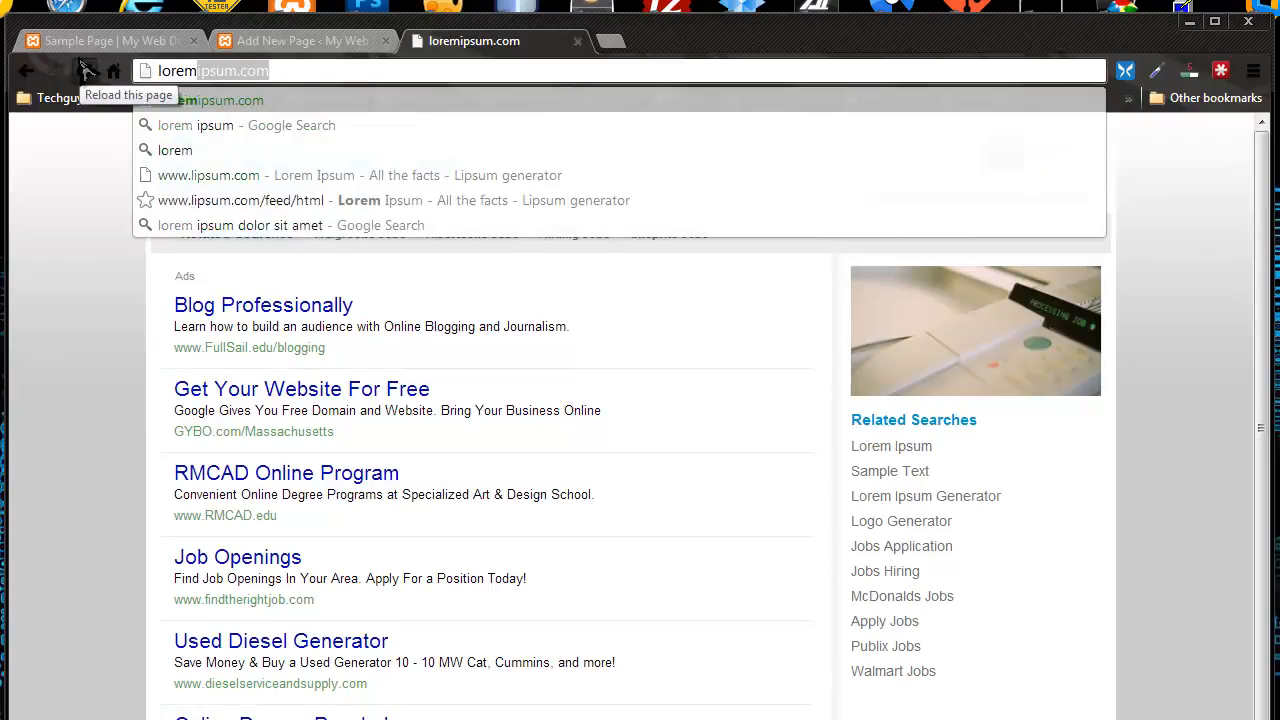
pyautogui.write(' ipsum\\')
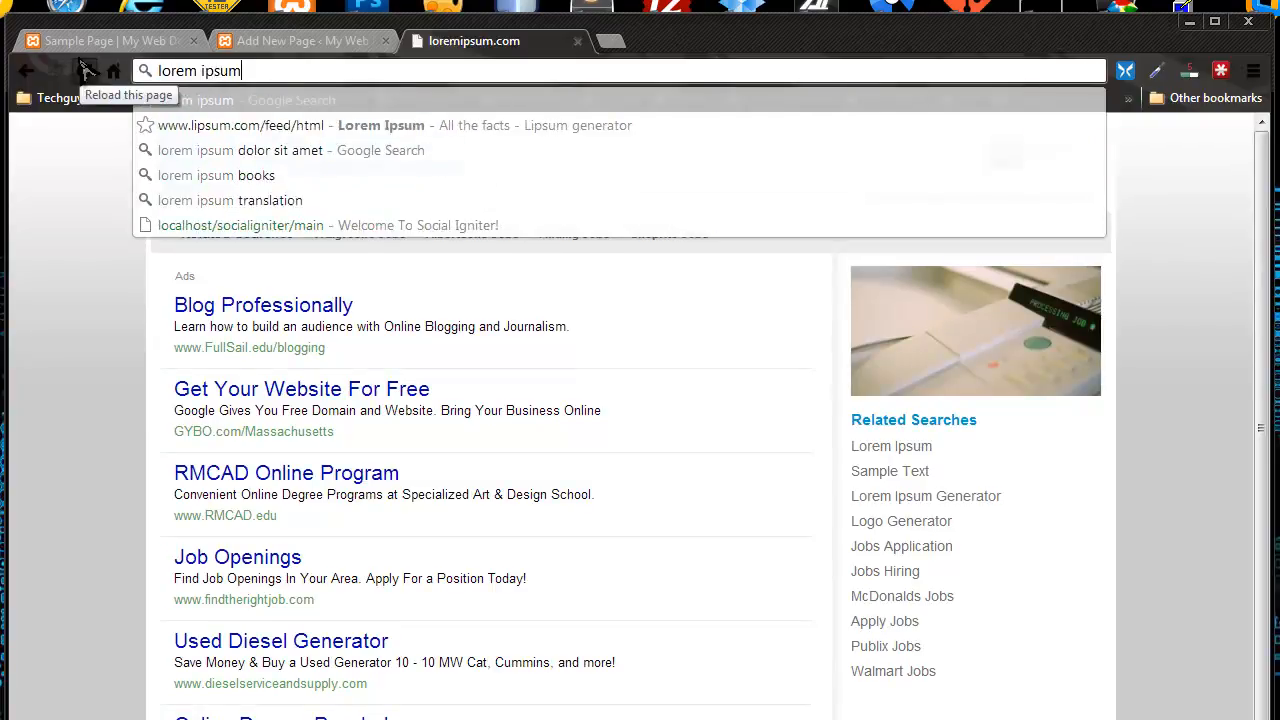
pyautogui.press('Return')
pyautogui.click(245, 331)
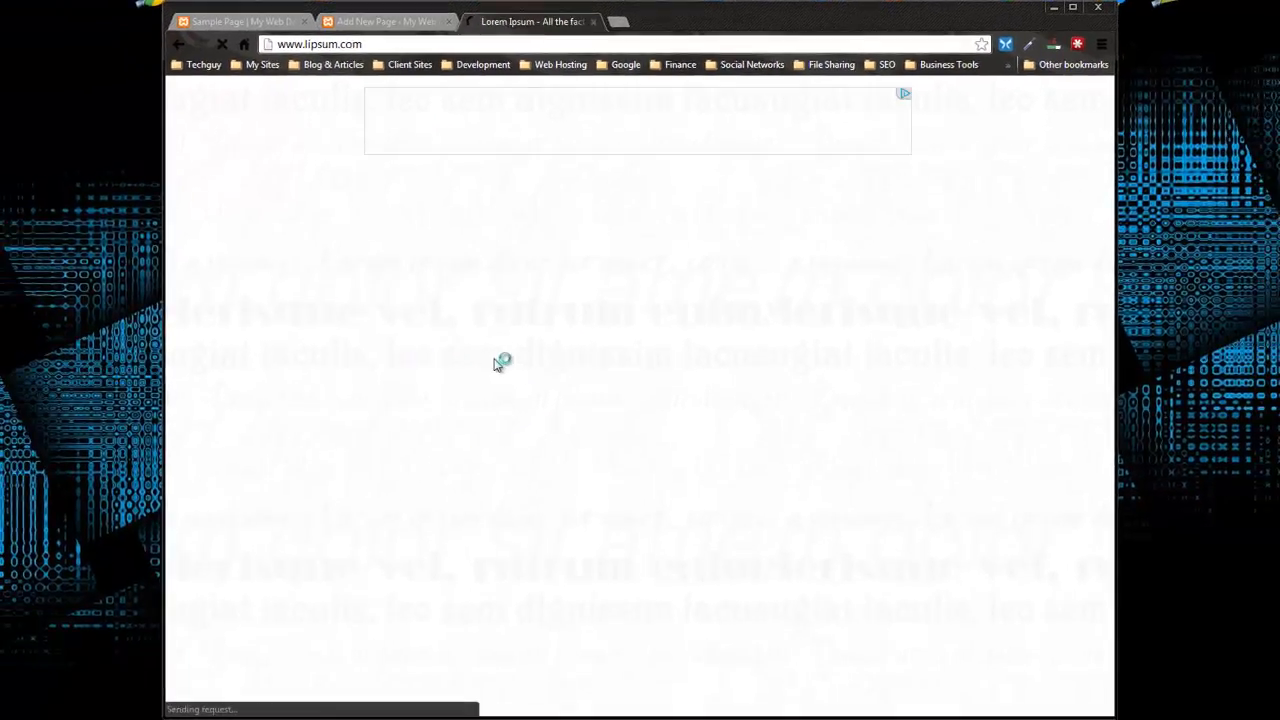
# - Generate 5 paragraphs of Lorem Ipsum on the site and copy the first three
pyautogui.scroll(-3, 495, 360)
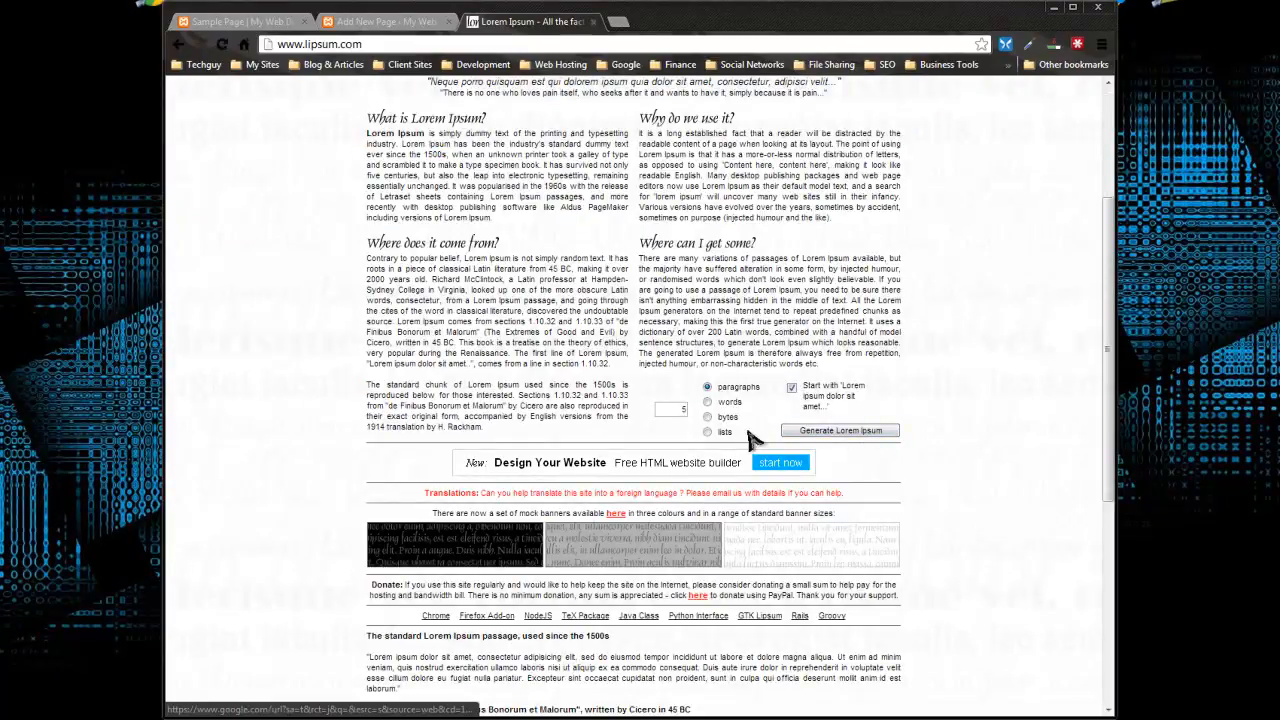
pyautogui.click(843, 436)
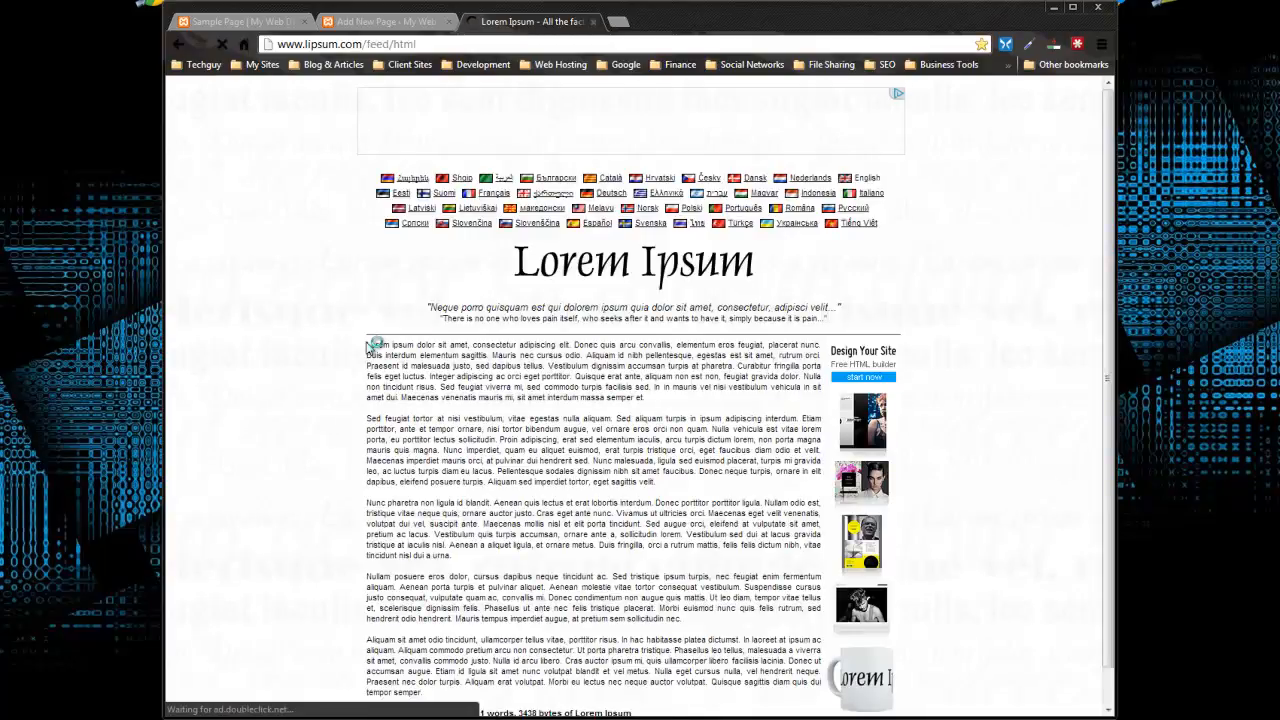
pyautogui.moveTo(368, 346); pyautogui.dragTo(671, 556)
pyautogui.rightClick(598, 456)
pyautogui.click(640, 464)
# - Paste the copied Lorem Ipsum paragraphs into the body of the new About Me page
pyautogui.click(348, 23)
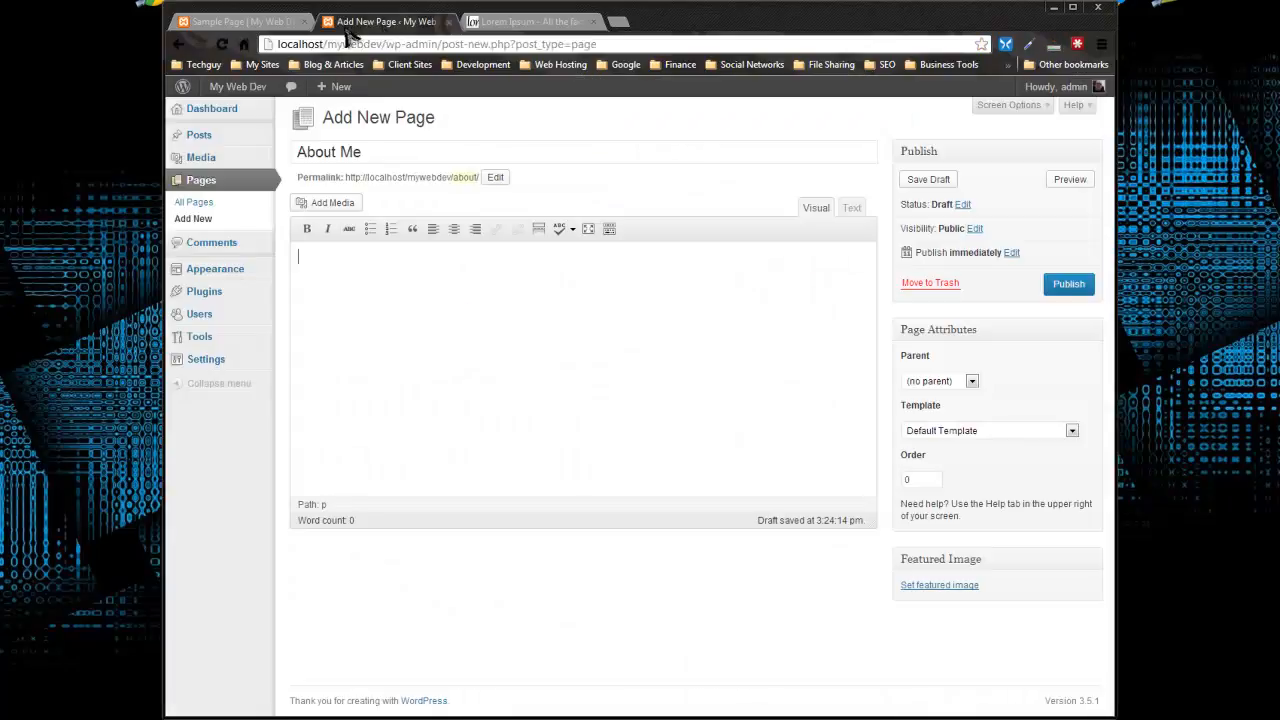
pyautogui.rightClick(359, 278)
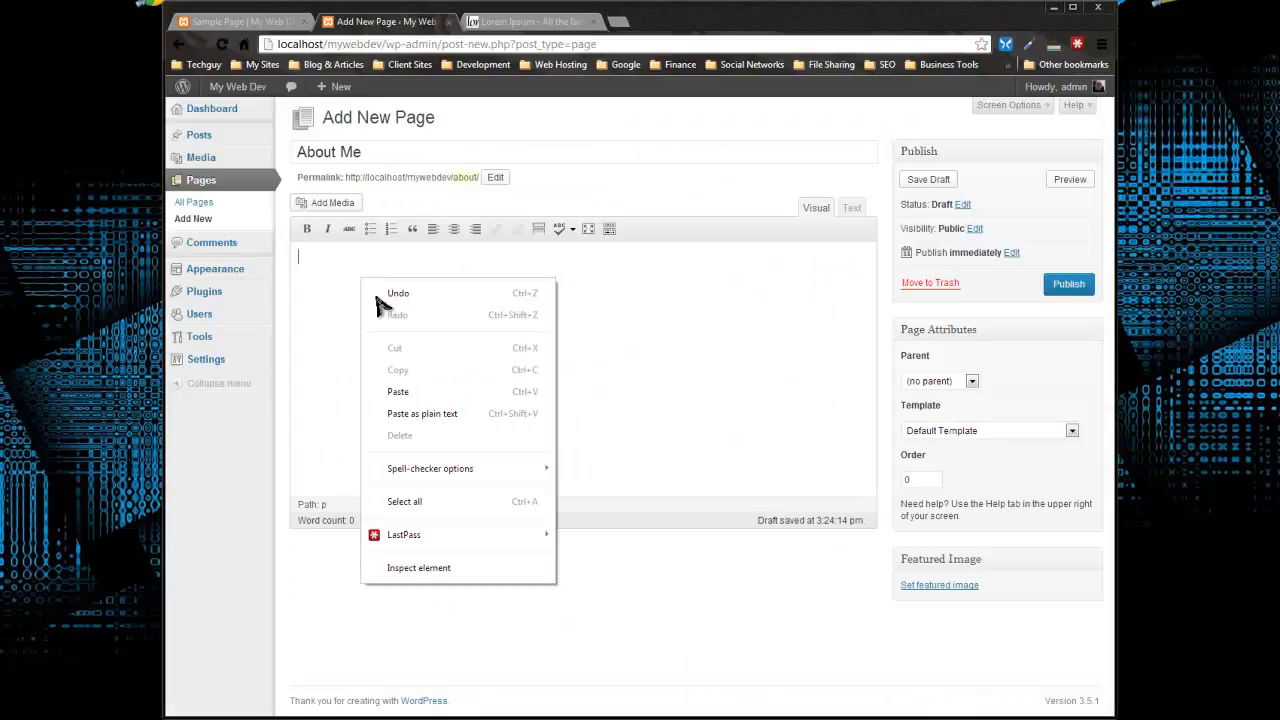
pyautogui.click(399, 392)
pyautogui.scroll(3, 750, 345)
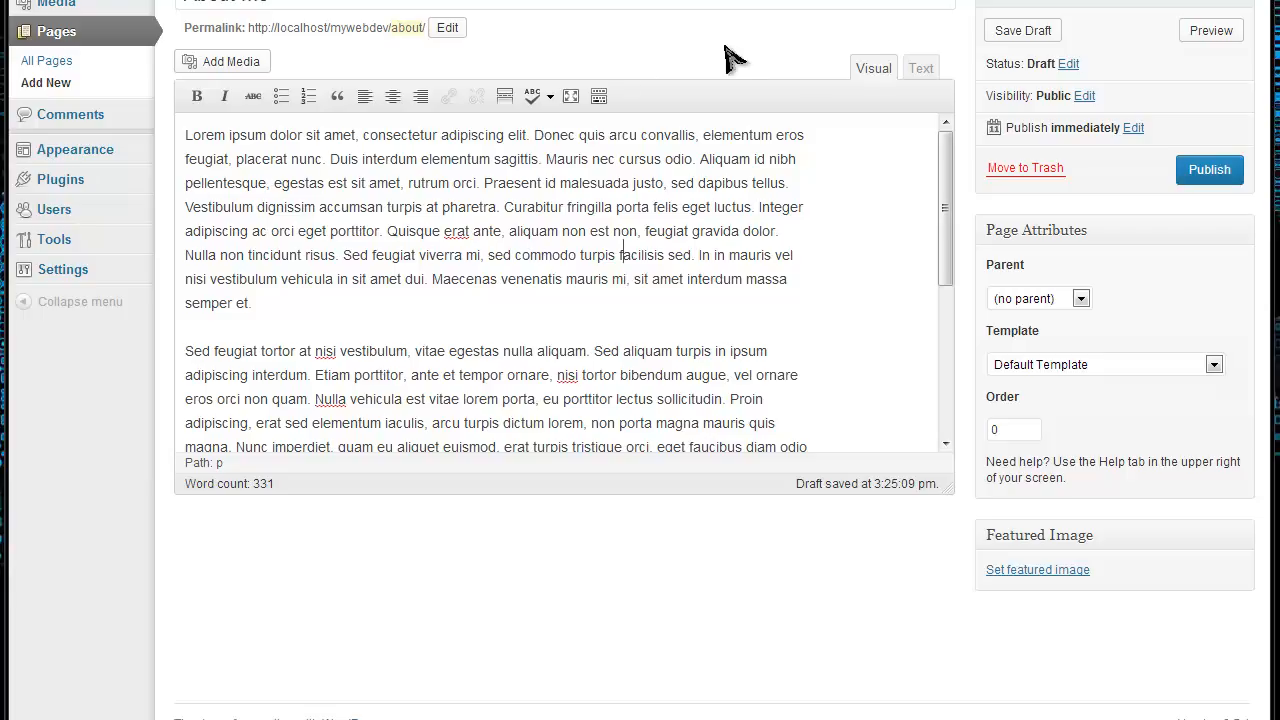
# - Compare the editor's Visual and Text modes and look through the page content in Text mode
pyautogui.click(921, 69)
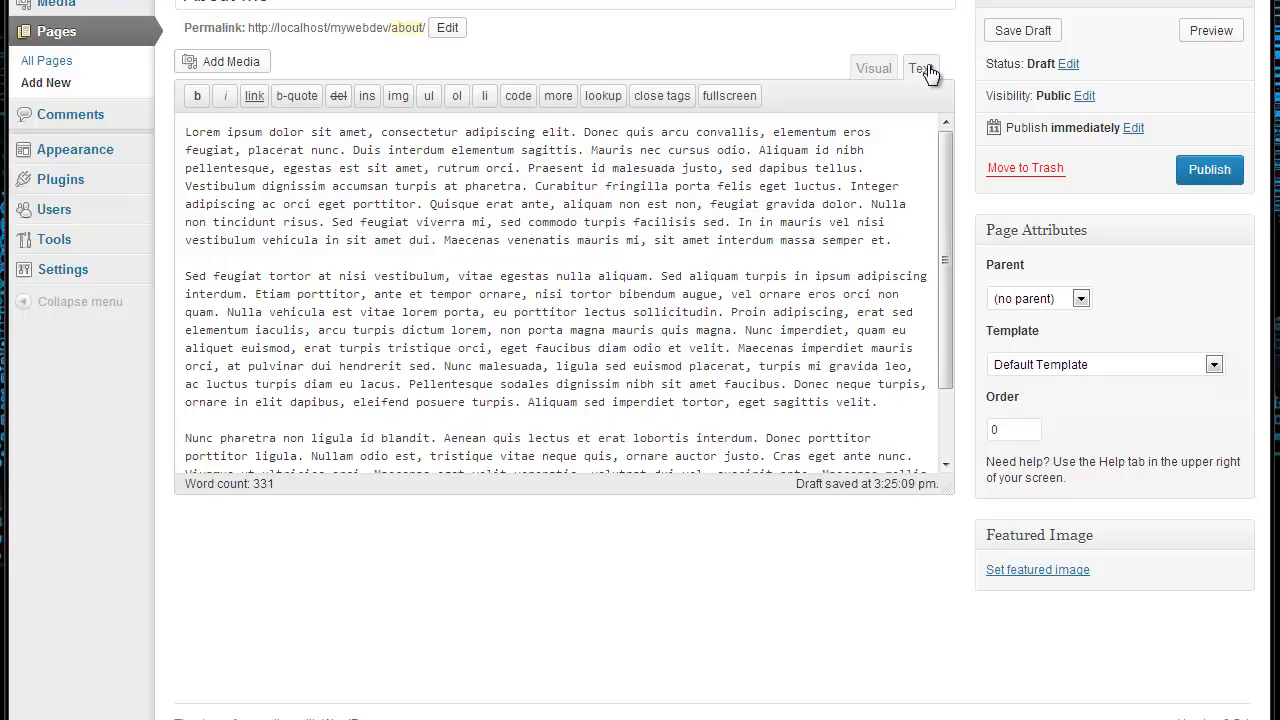
pyautogui.click(860, 69)
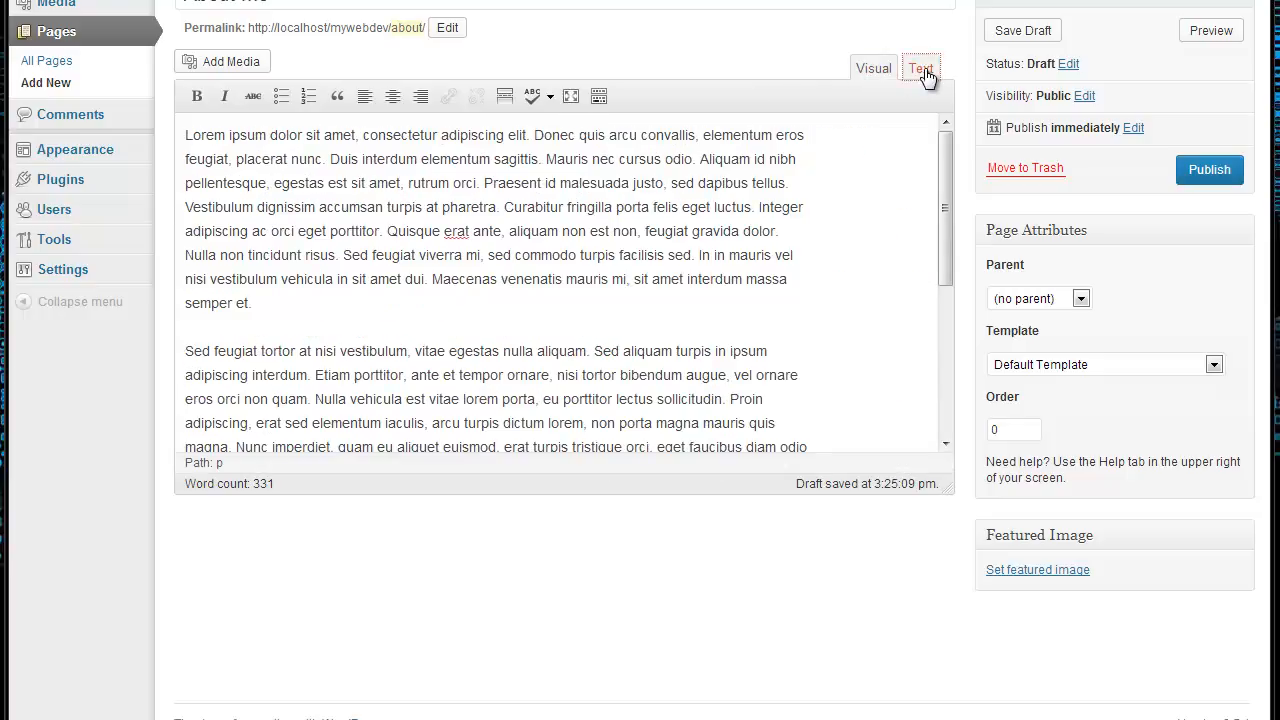
pyautogui.click(921, 69)
pyautogui.click(512, 238)
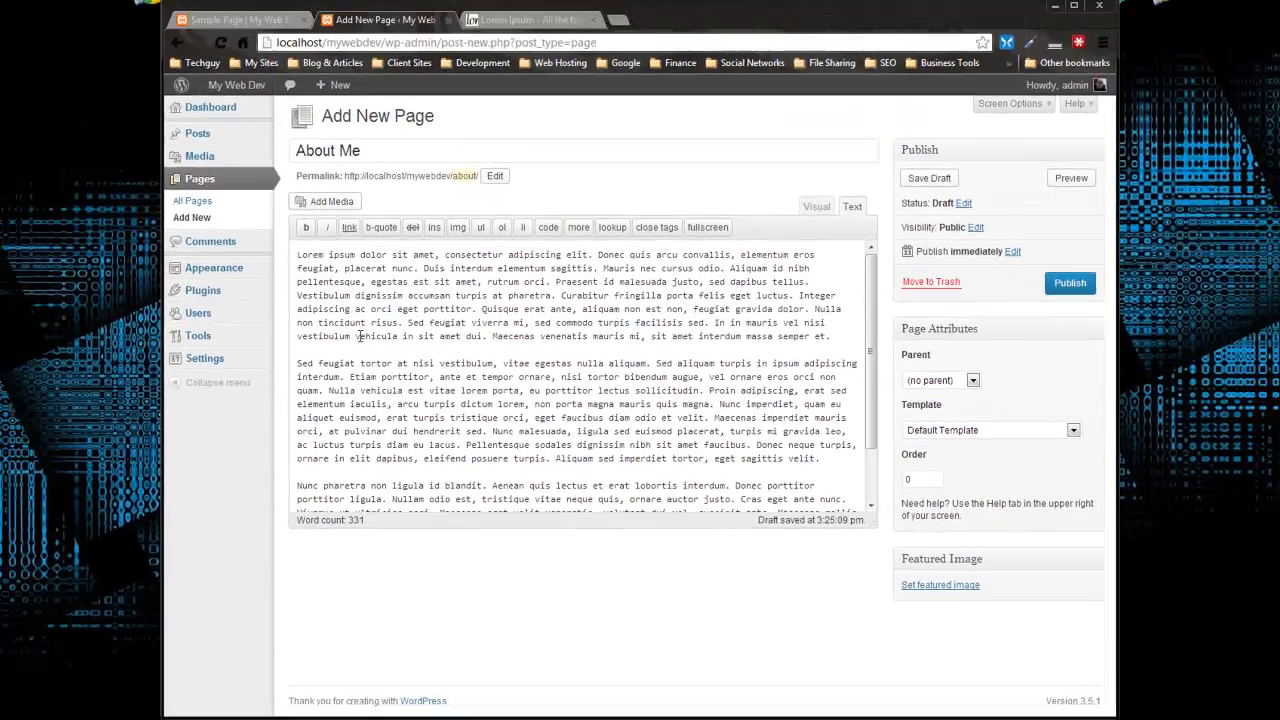
pyautogui.scroll(-2, 536, 397)
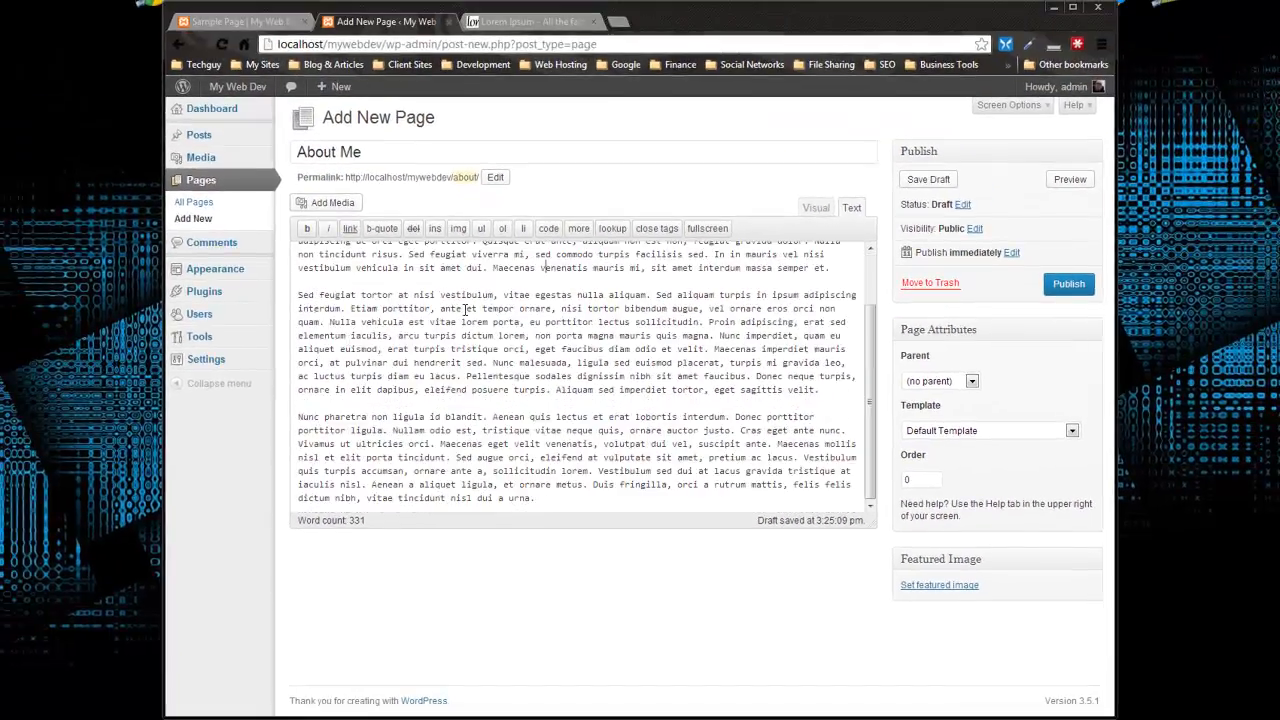
pyautogui.scroll(2, 458, 305)
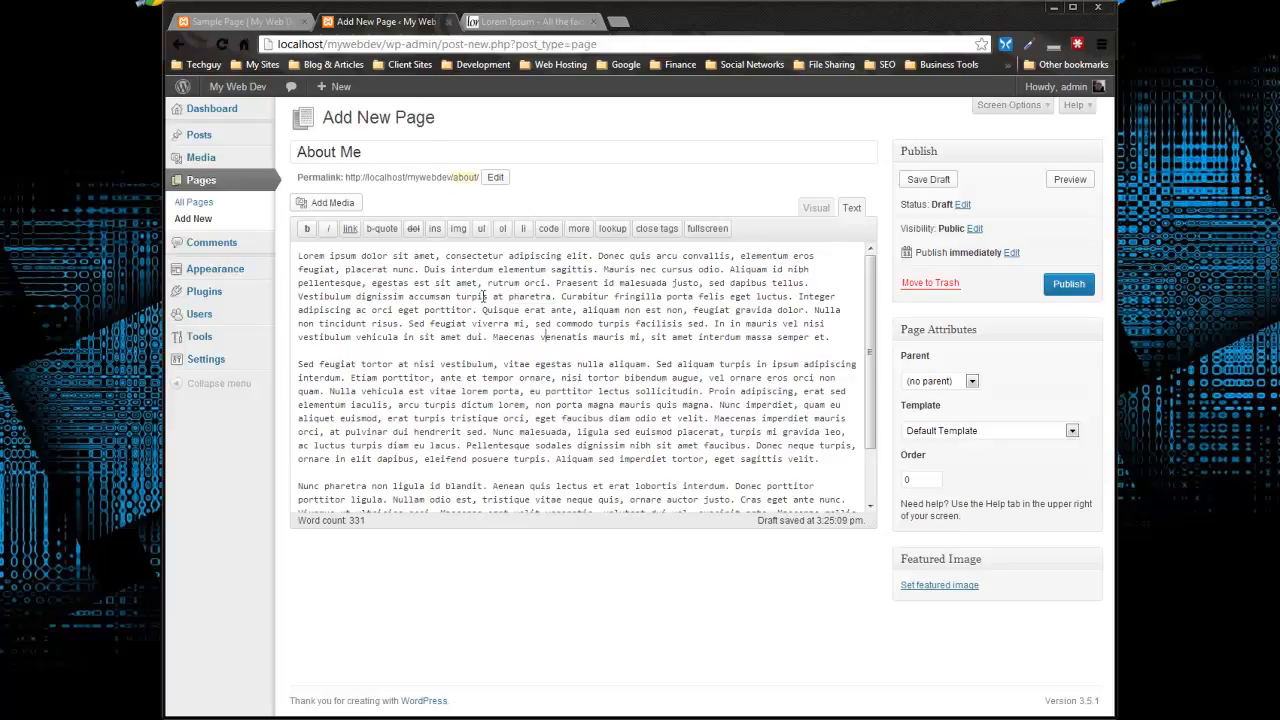
# - Return the editor to Visual mode and publish the About Me page
pyautogui.click(816, 208)
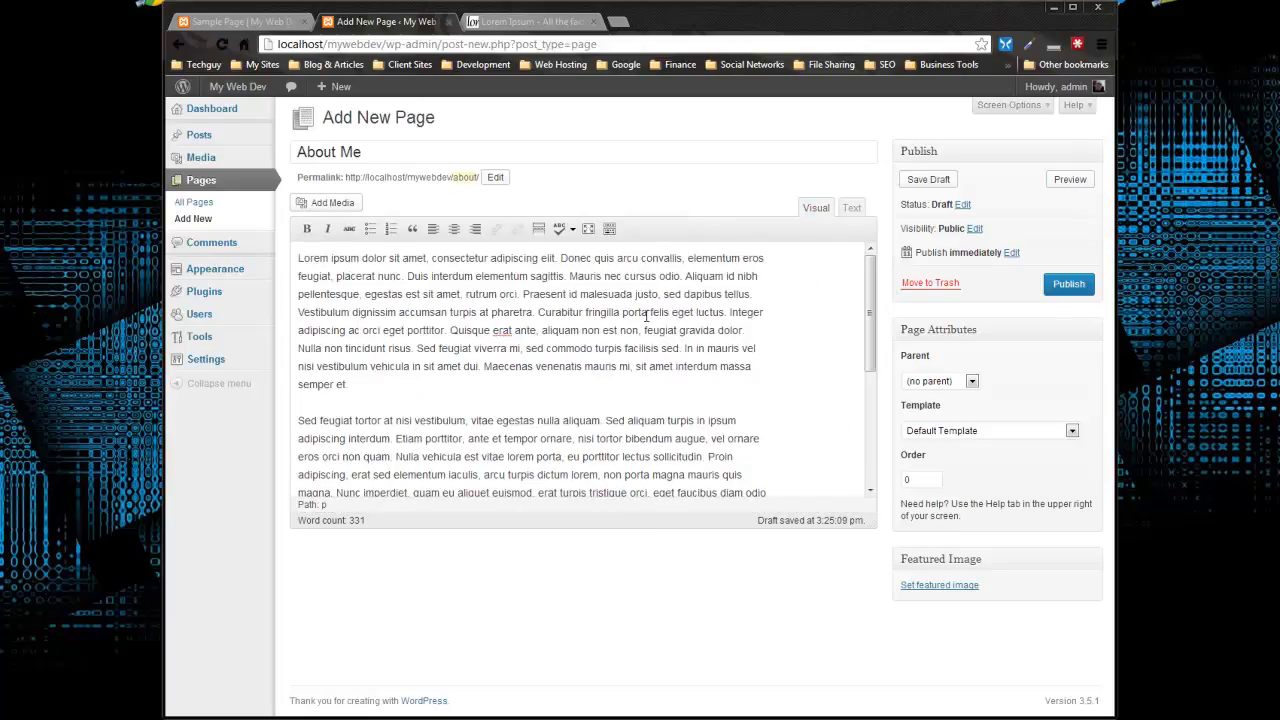
pyautogui.scroll(-2, 661, 436)
pyautogui.scroll(2, 724, 445)
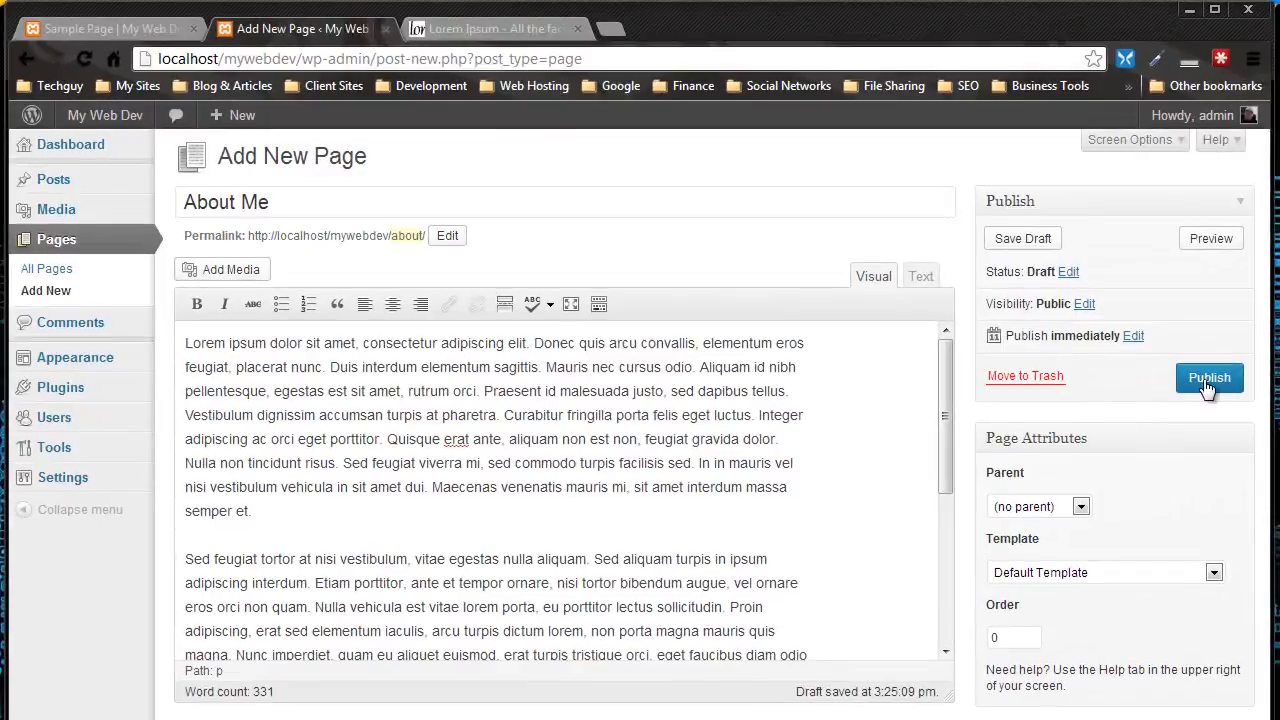
pyautogui.click(1209, 380)
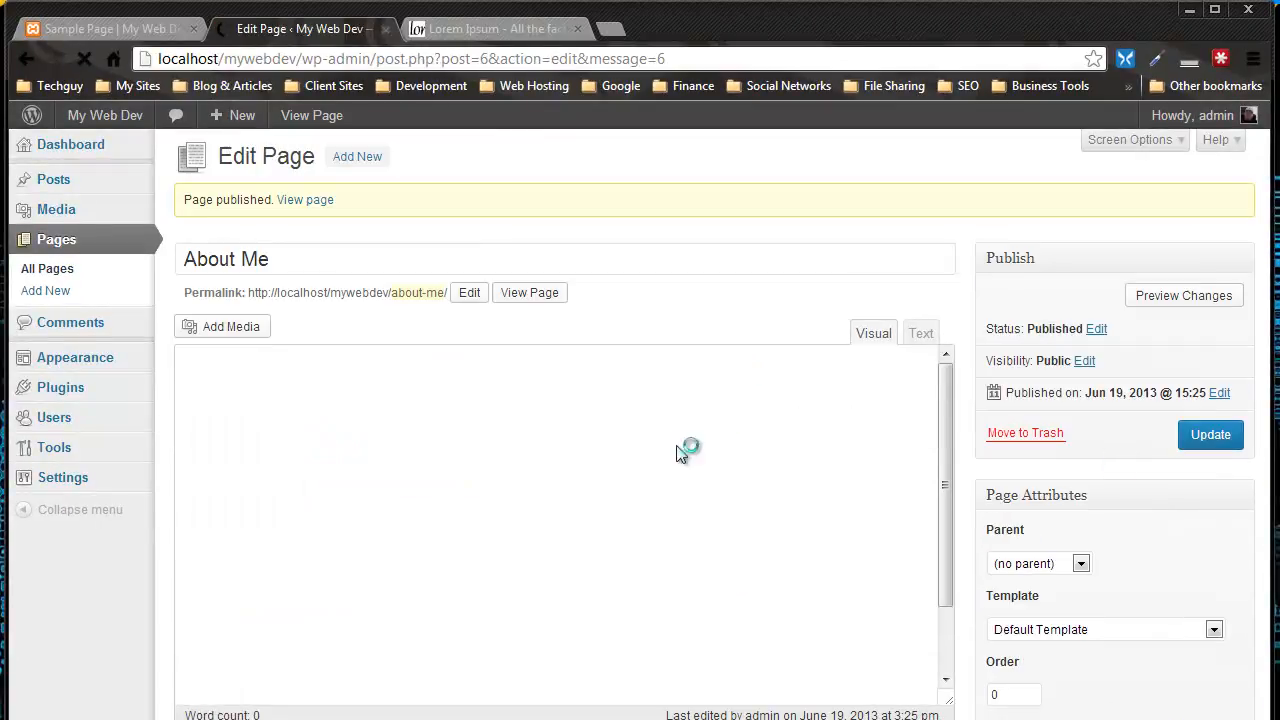
# - Reload the site's Sample Page and open the newly published About Me page from the site navigation
pyautogui.click(499, 32)
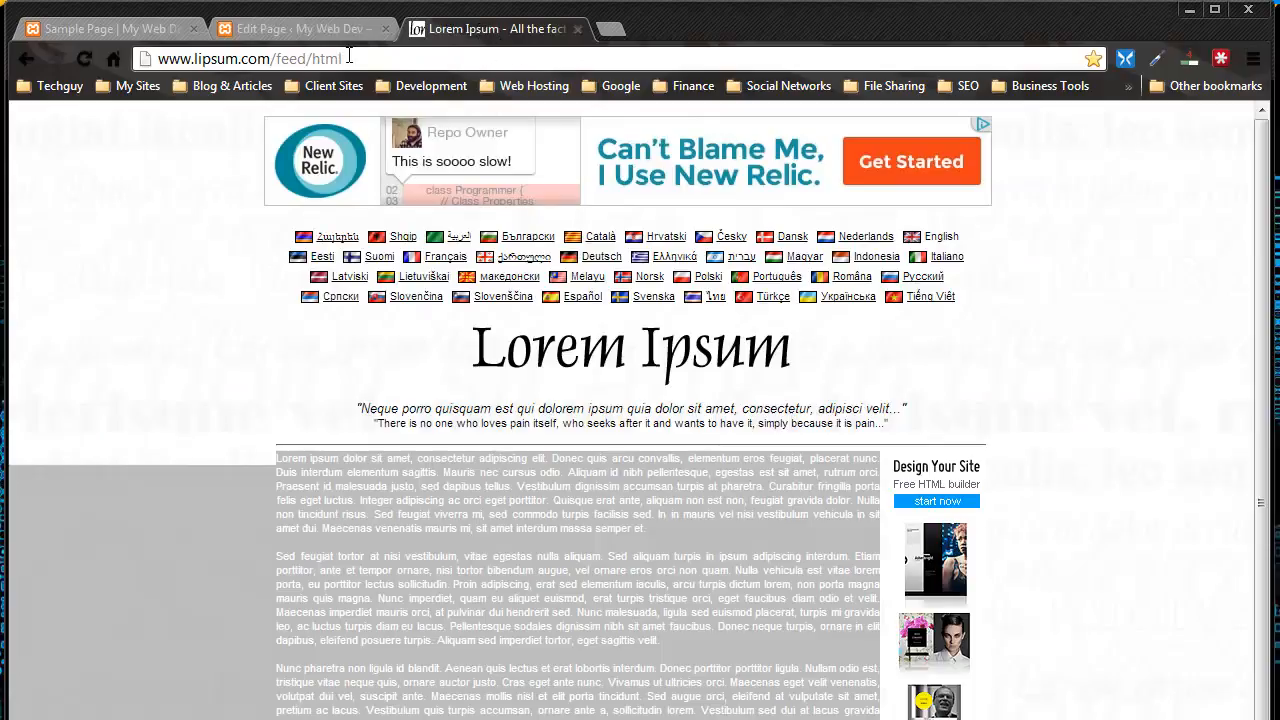
pyautogui.click(145, 32)
pyautogui.click(84, 58)
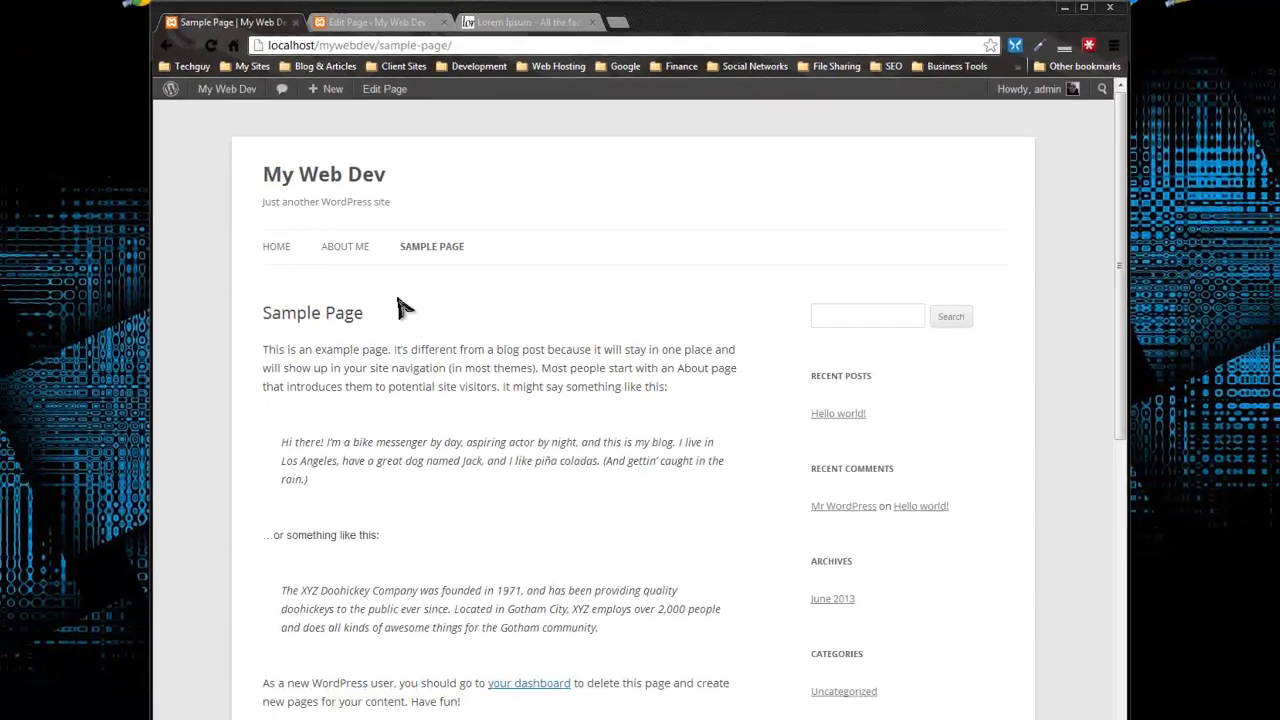
pyautogui.click(348, 248)
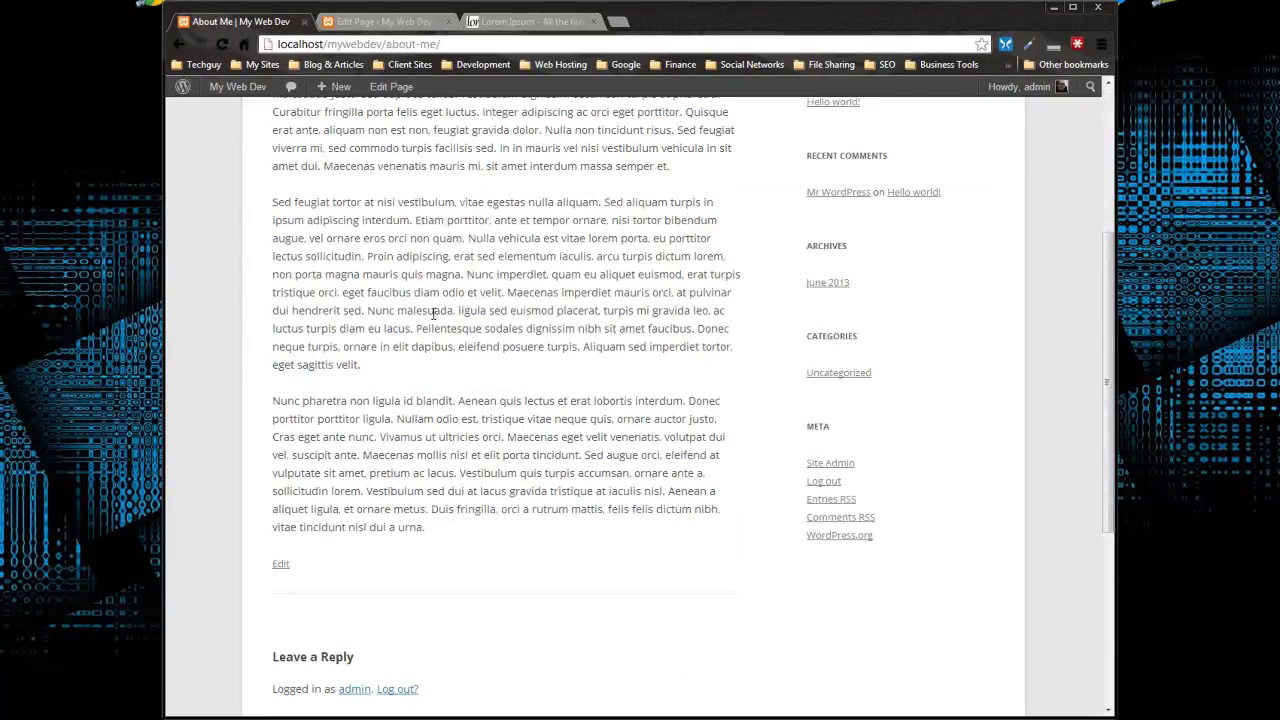
# - Look through the published About Me page, from its Lorem Ipsum paragraphs down to the Leave a Reply comment section
pyautogui.scroll(-2, 452, 346)
pyautogui.scroll(3, 437, 329)
pyautogui.scroll(-3, 309, 323)
pyautogui.scroll(-1, 563, 480)
pyautogui.scroll(-2, 460, 485)
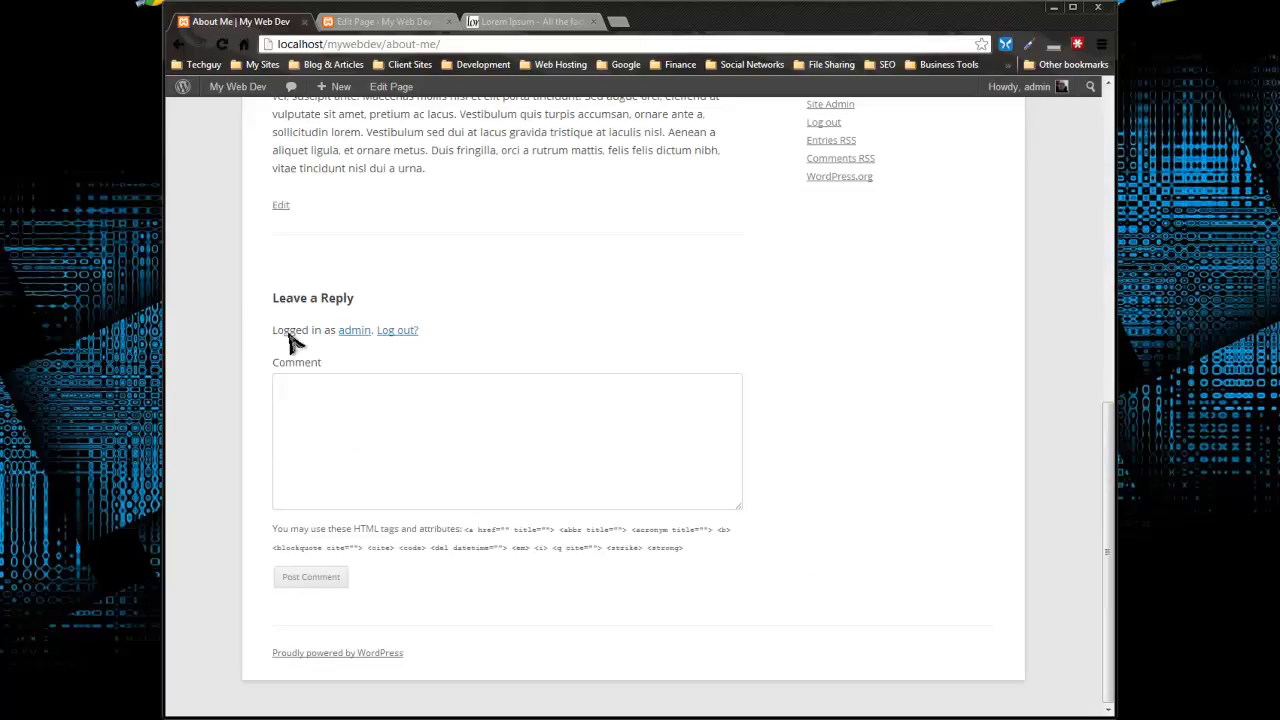
pyautogui.scroll(1, 430, 325)
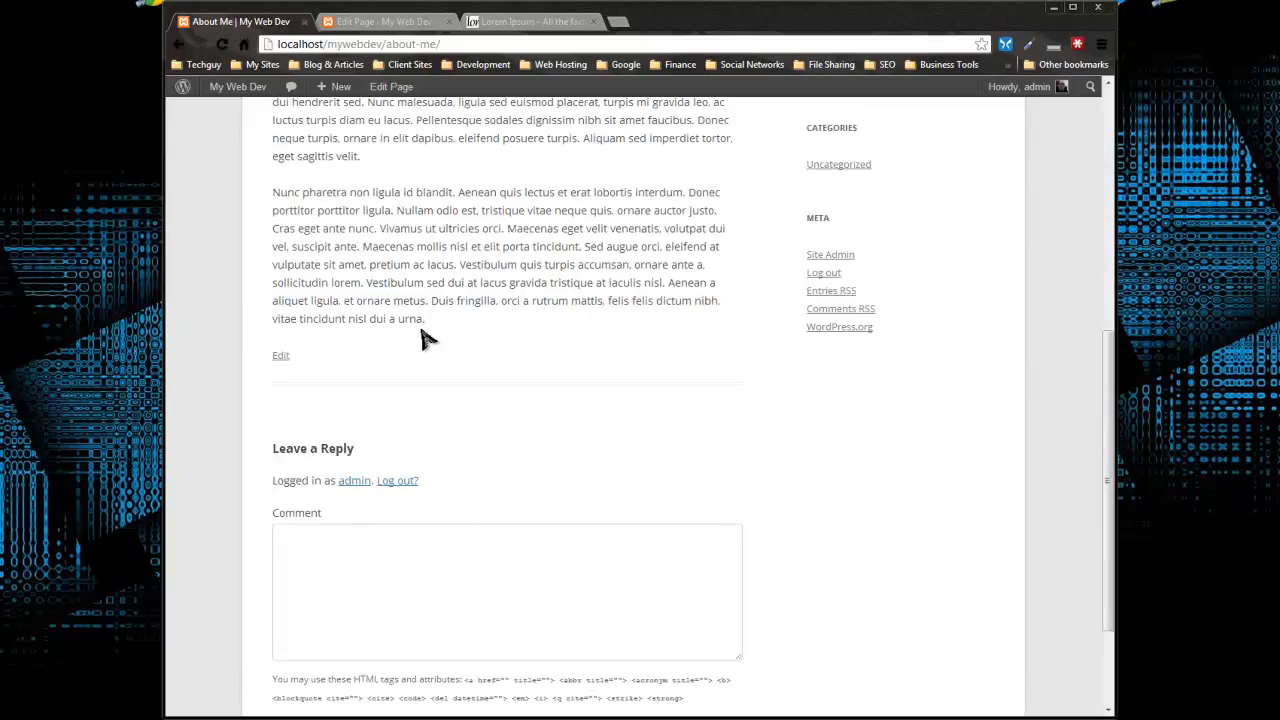
pyautogui.scroll(-1, 275, 530)
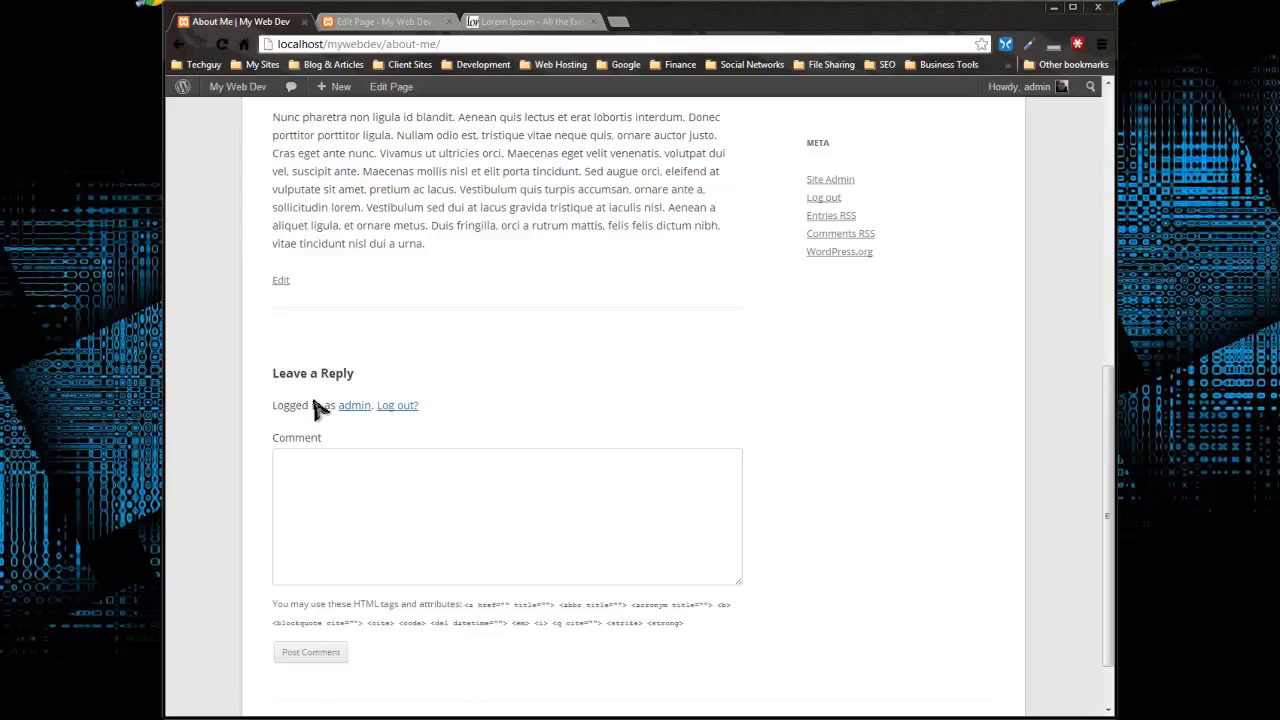
pyautogui.moveTo(278, 408); pyautogui.dragTo(376, 408)
pyautogui.click(826, 534)
pyautogui.scroll(15, 740, 505)
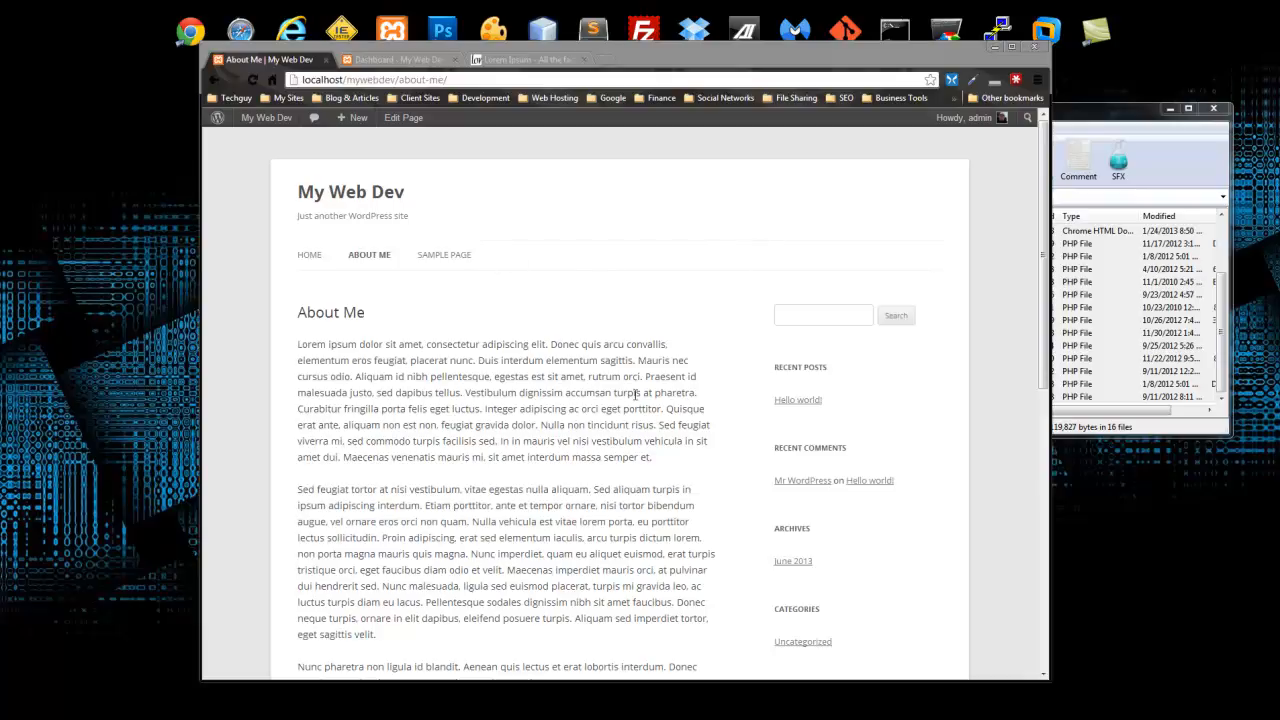
# - Create a custom navigation menu named Main Menu in the site's admin area
pyautogui.click(384, 62)
pyautogui.moveTo(286, 280)
pyautogui.click(324, 310)
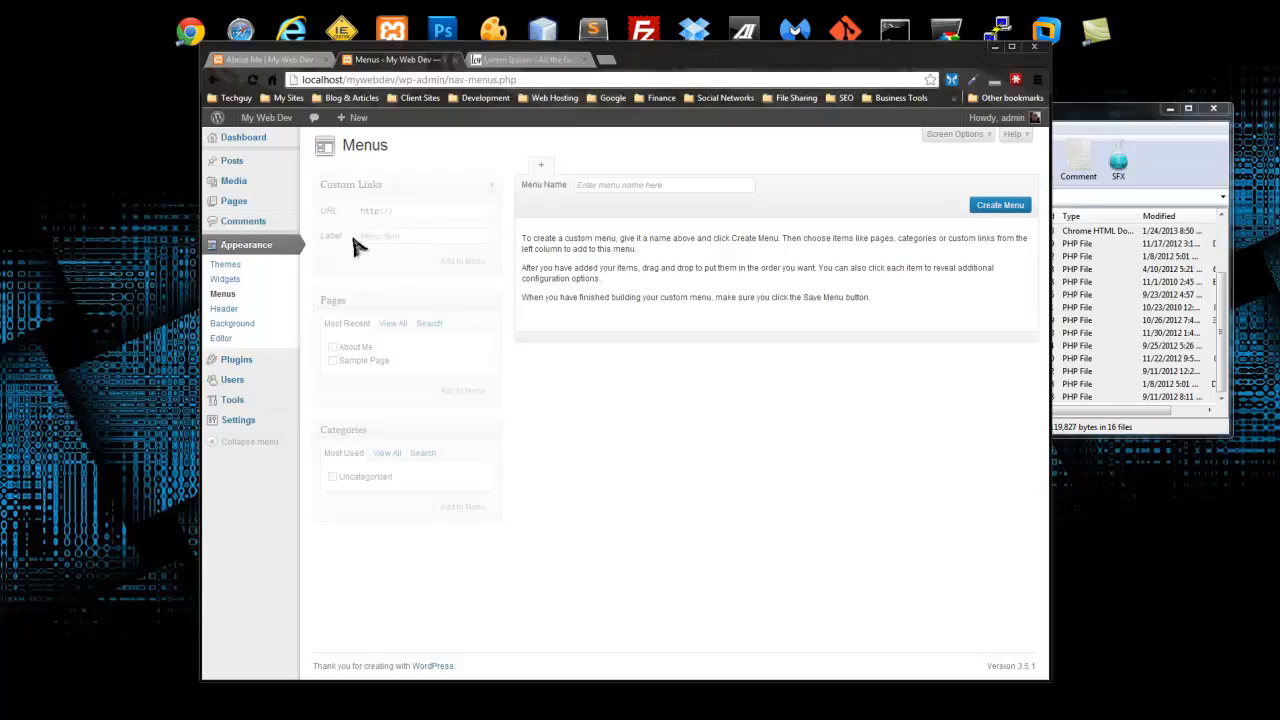
pyautogui.click(615, 184)
pyautogui.write('Main Menu')
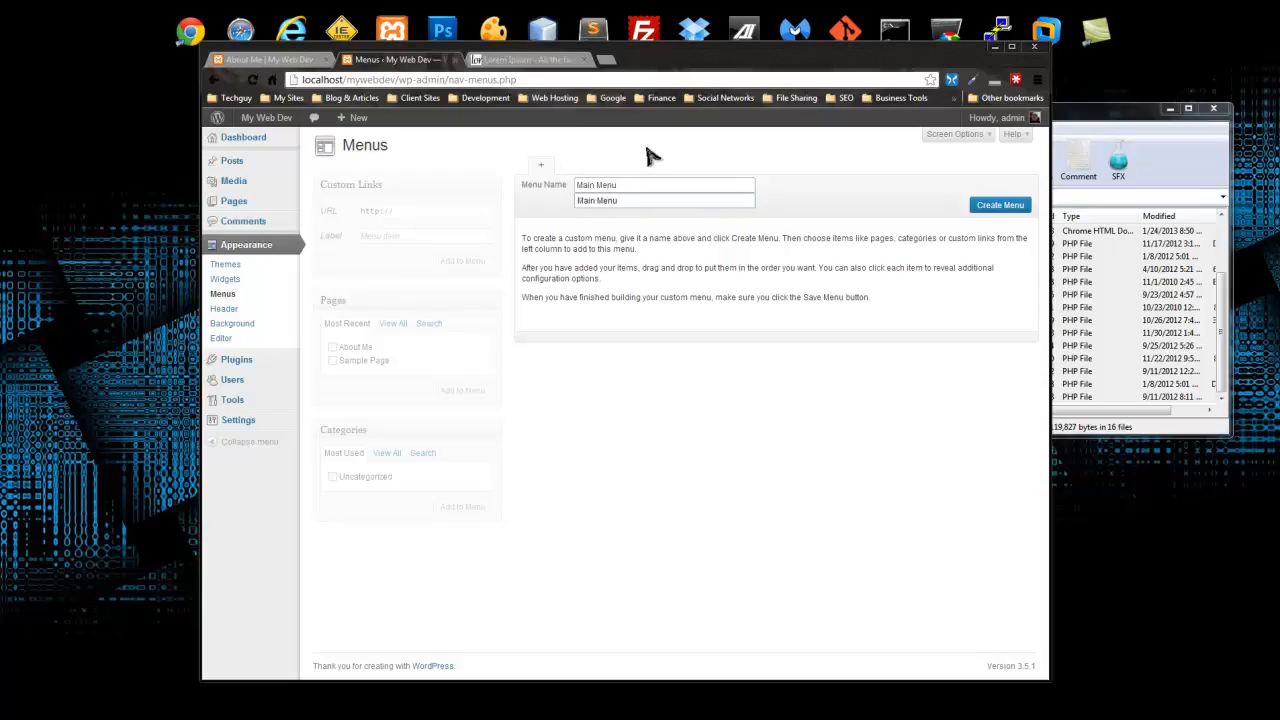
pyautogui.click(884, 192)
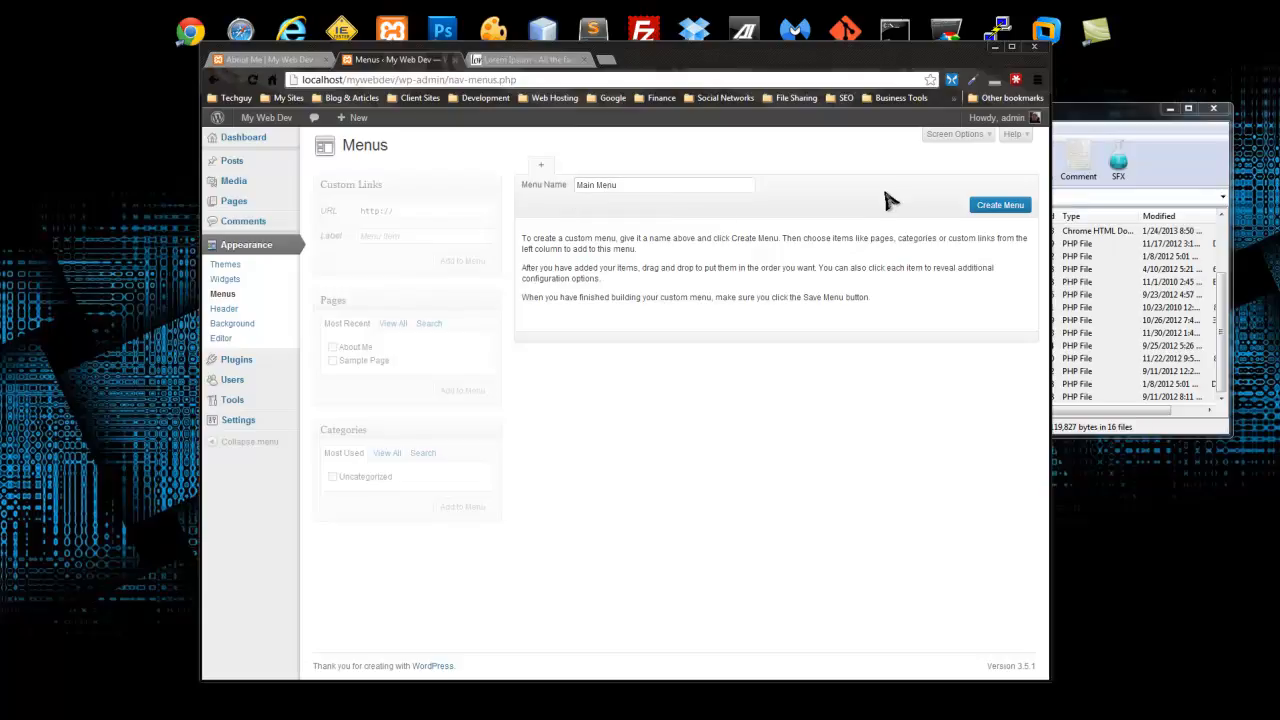
pyautogui.click(990, 206)
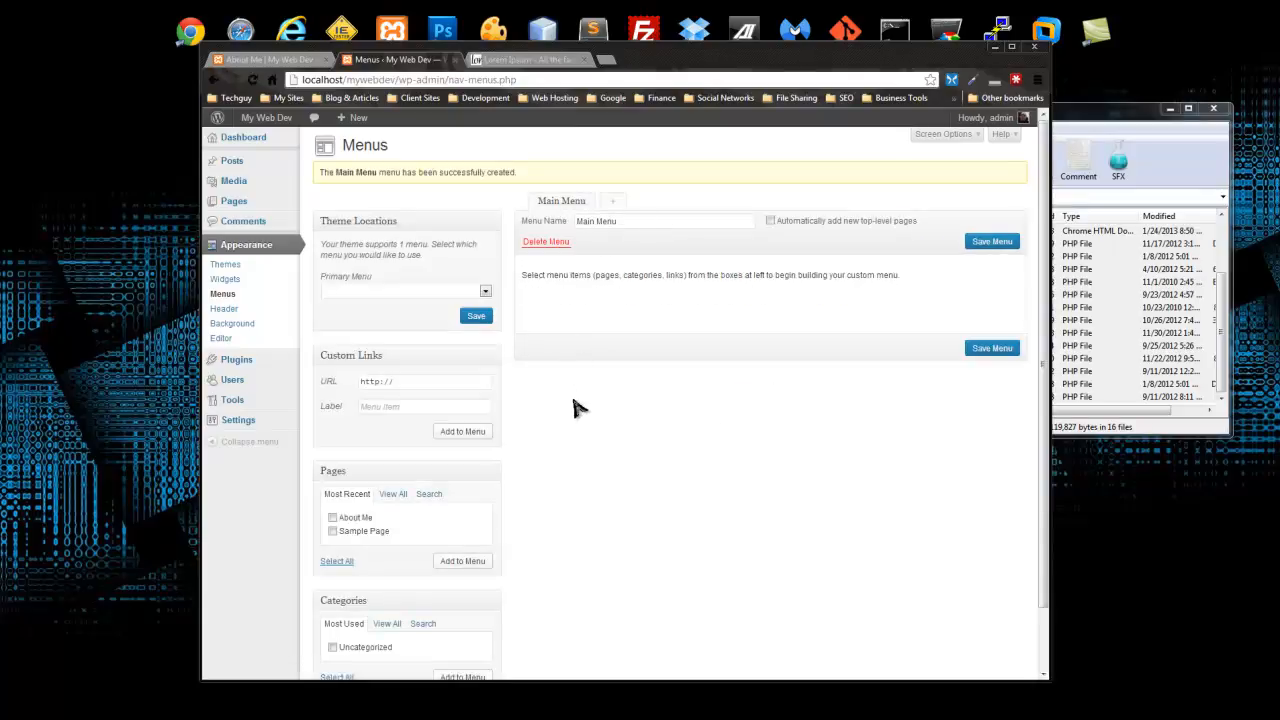
# - Assign Main Menu as the theme's Primary Menu and save the theme location
pyautogui.click(485, 293)
pyautogui.click(345, 315)
pyautogui.click(468, 317)
# - Add a custom link labelled Home with the URL index.php to Main Menu
pyautogui.scroll(-1, 768, 490)
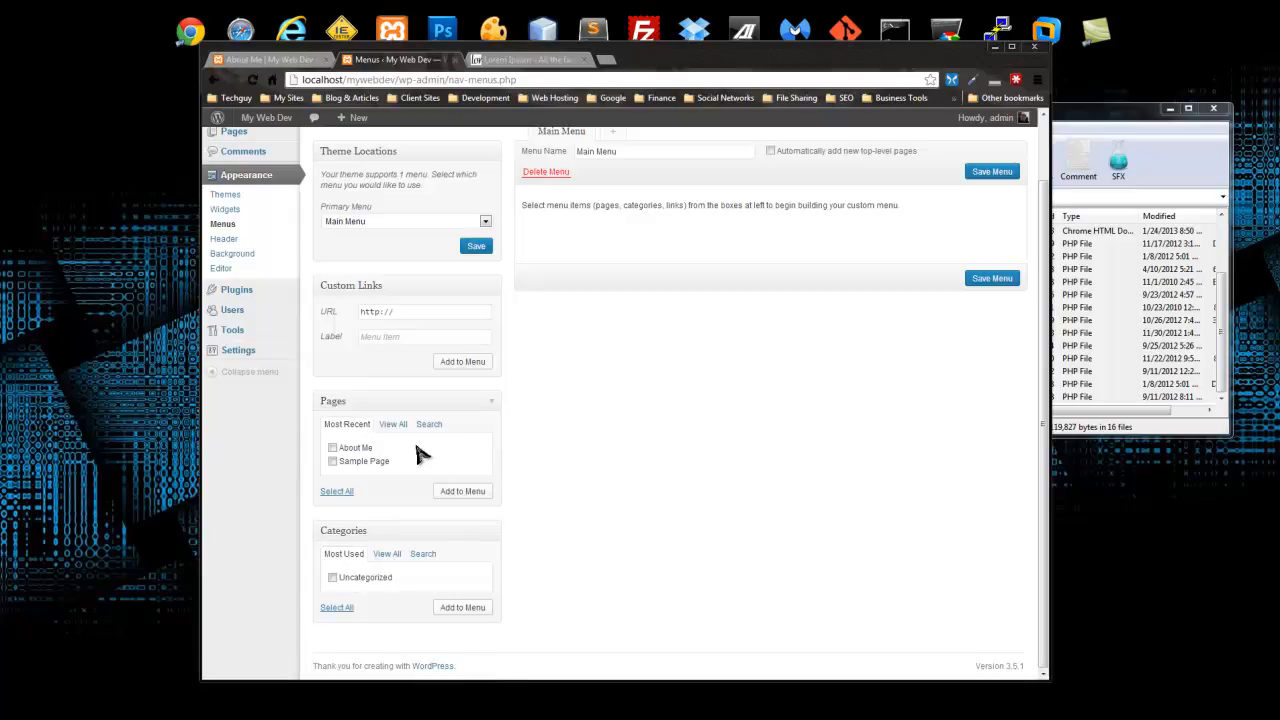
pyautogui.scroll(1, 420, 462)
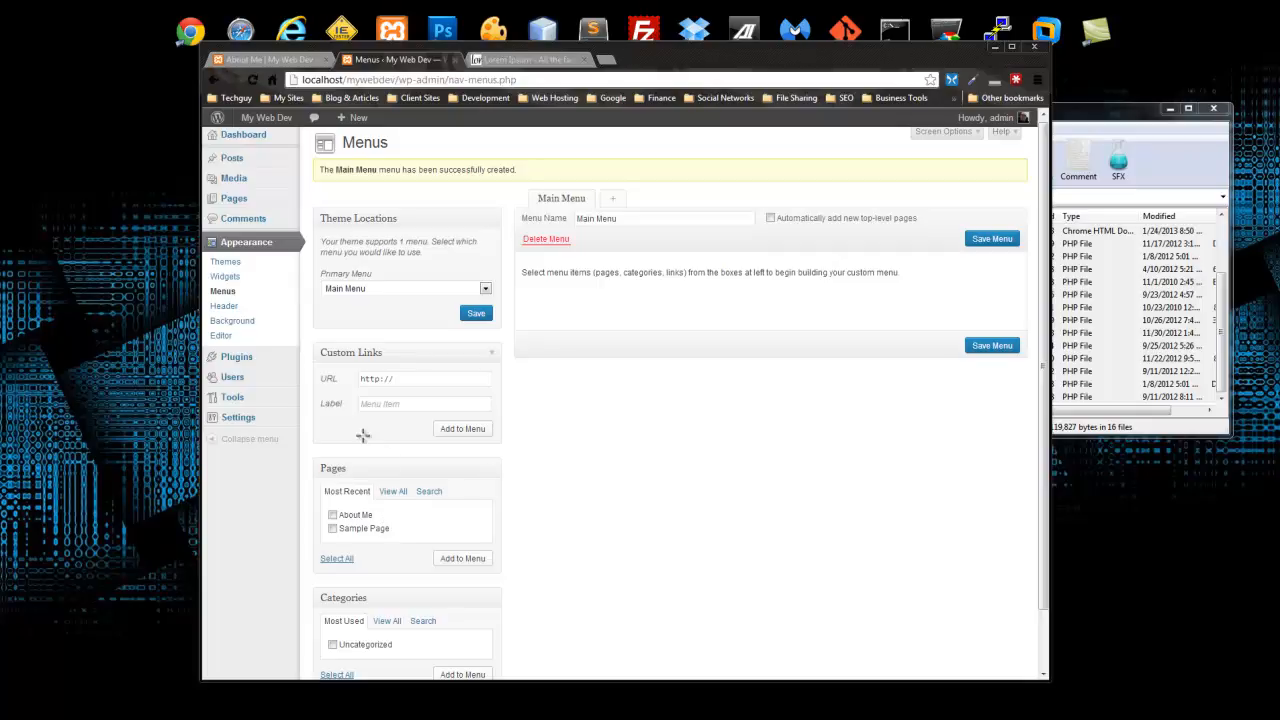
pyautogui.moveTo(419, 378); pyautogui.dragTo(353, 379)
pyautogui.click(391, 404)
pyautogui.click(466, 432)
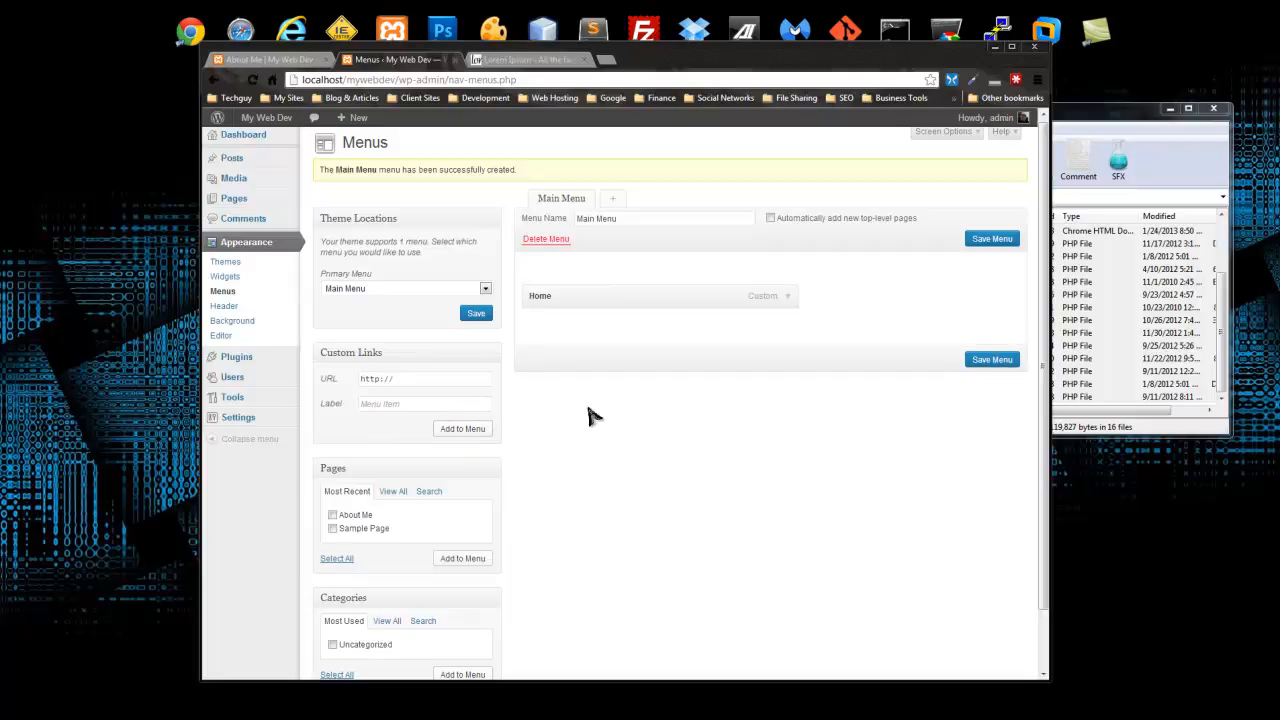
# - Add the About Me page to Main Menu below Home and save the menu
pyautogui.scroll(-1, 618, 480)
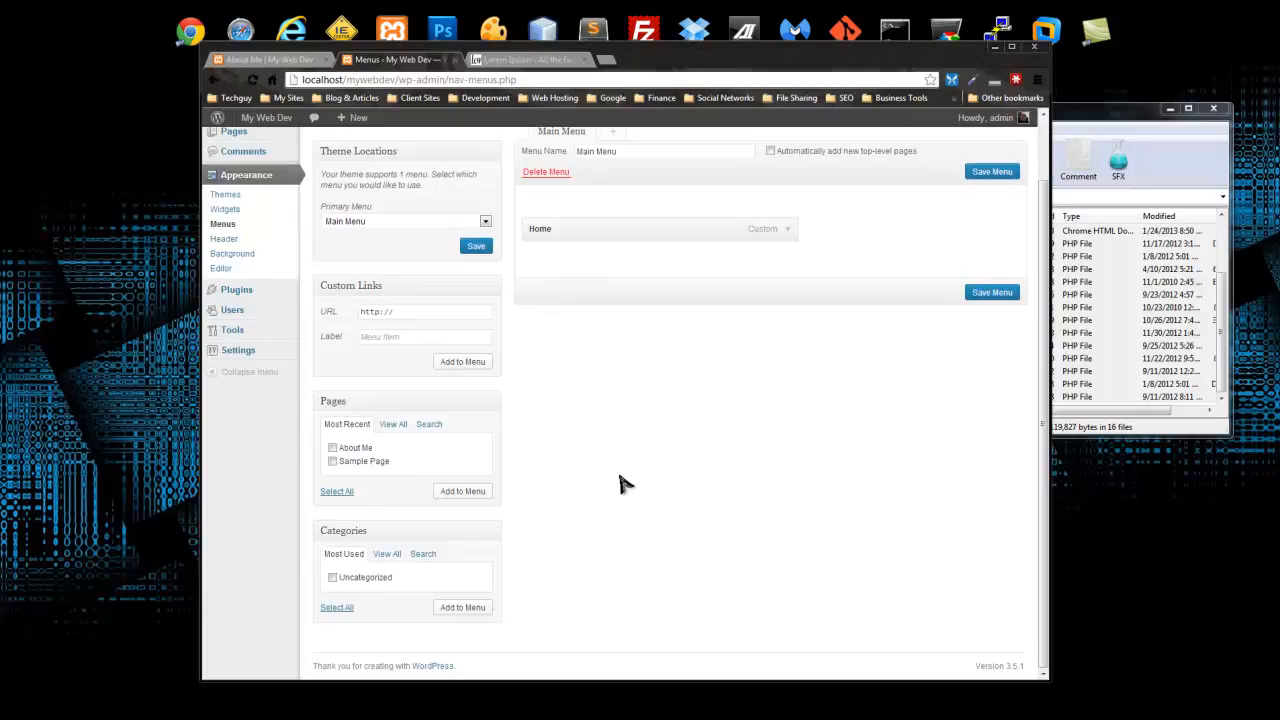
pyautogui.click(332, 461)
pyautogui.click(333, 461)
pyautogui.click(470, 493)
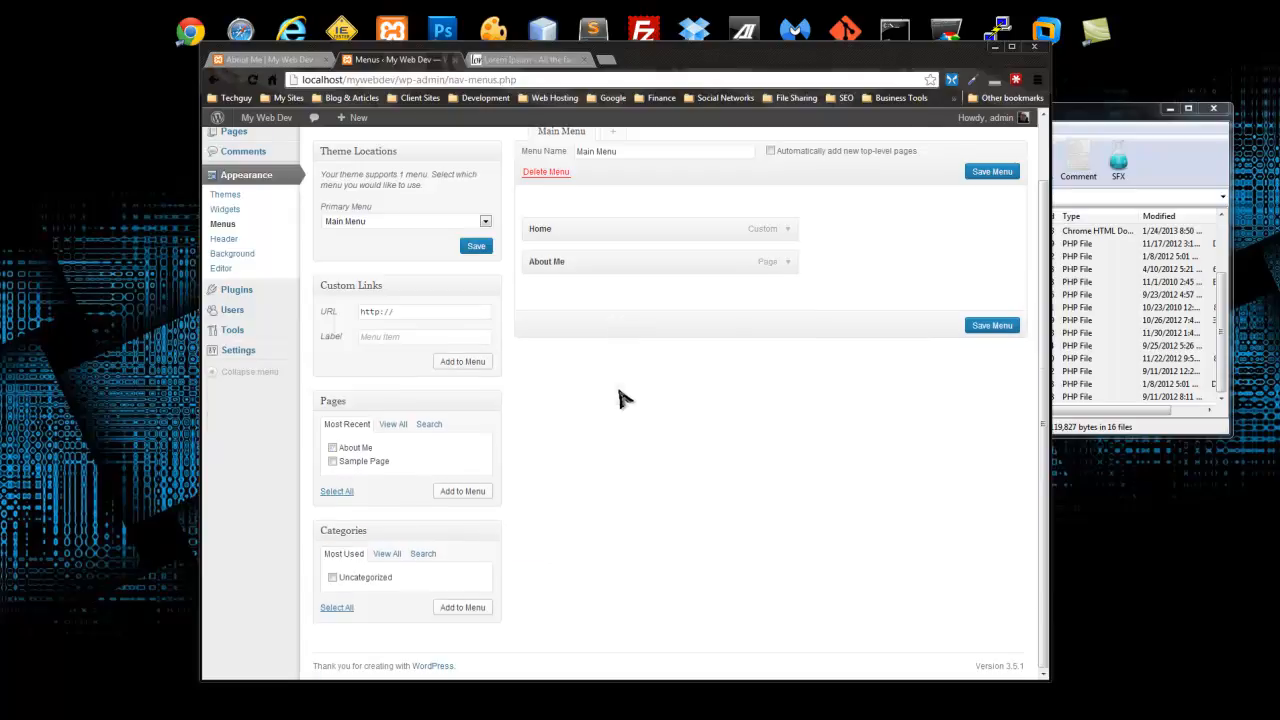
pyautogui.scroll(1, 625, 395)
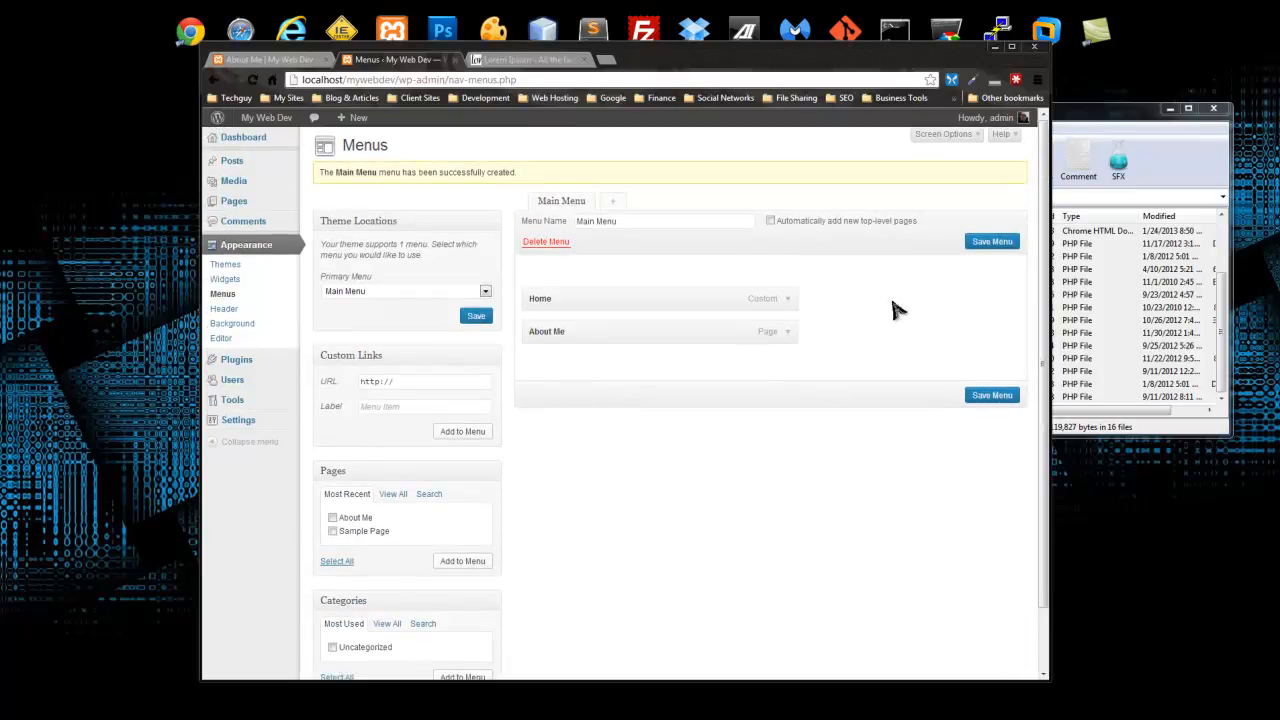
pyautogui.click(989, 245)
# - Reload the About Me page on the live site and test the Home link in the navigation
pyautogui.click(560, 59)
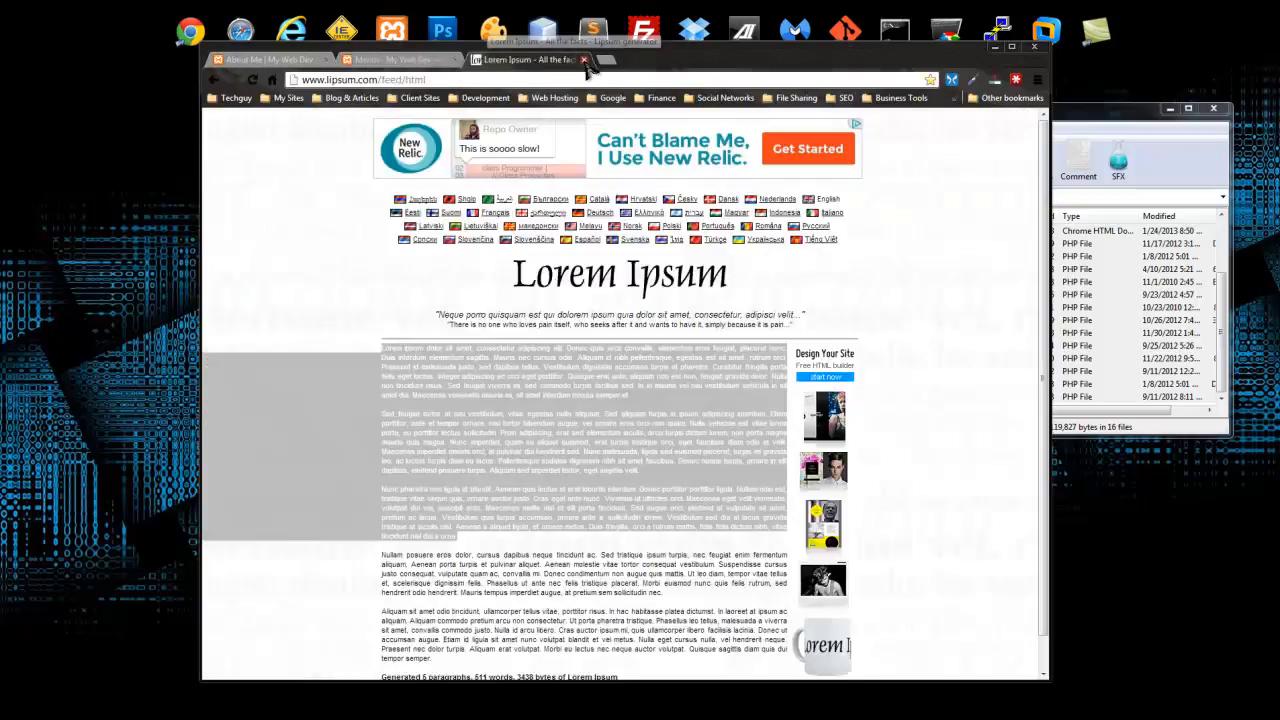
pyautogui.click(288, 62)
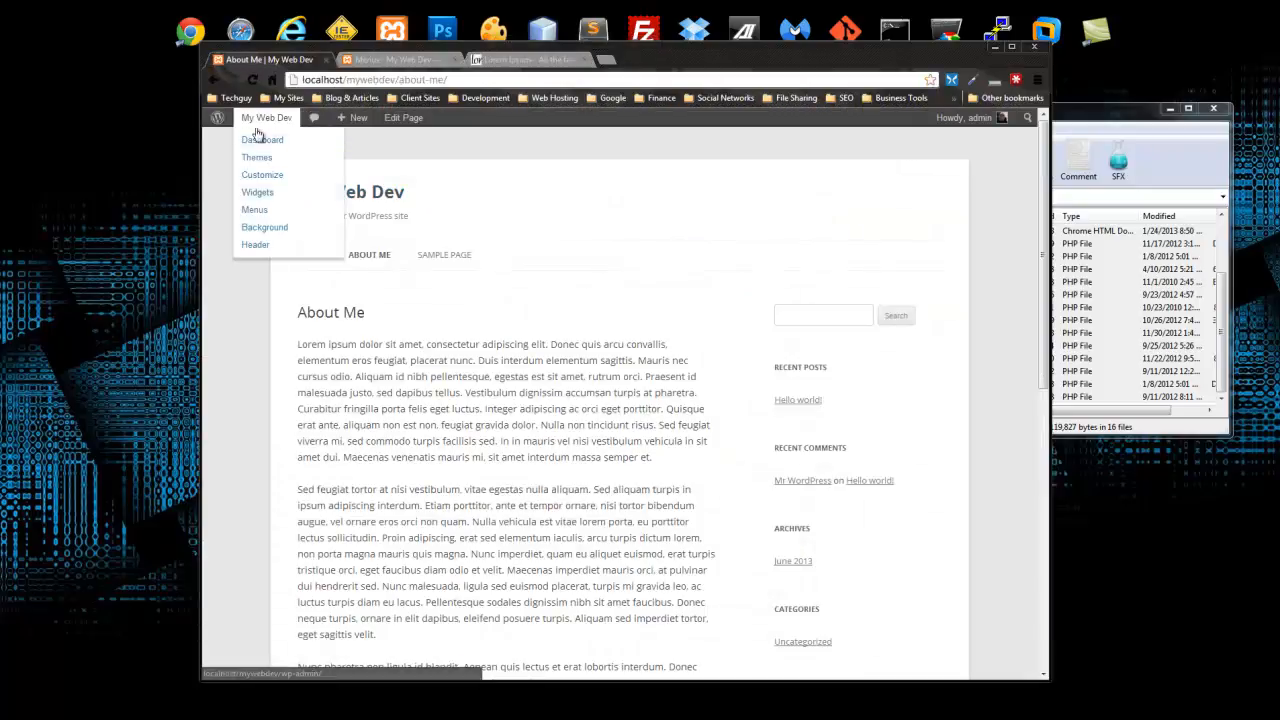
pyautogui.click(253, 80)
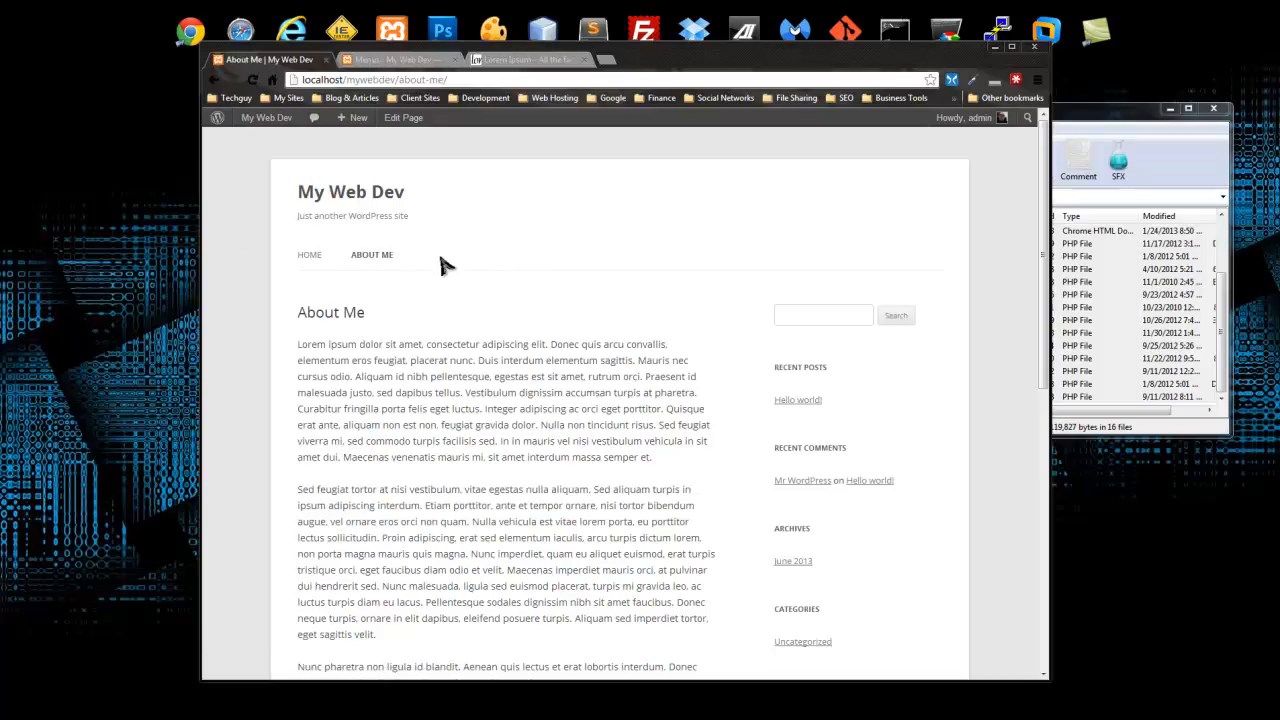
pyautogui.click(307, 258)
pyautogui.click(312, 257)
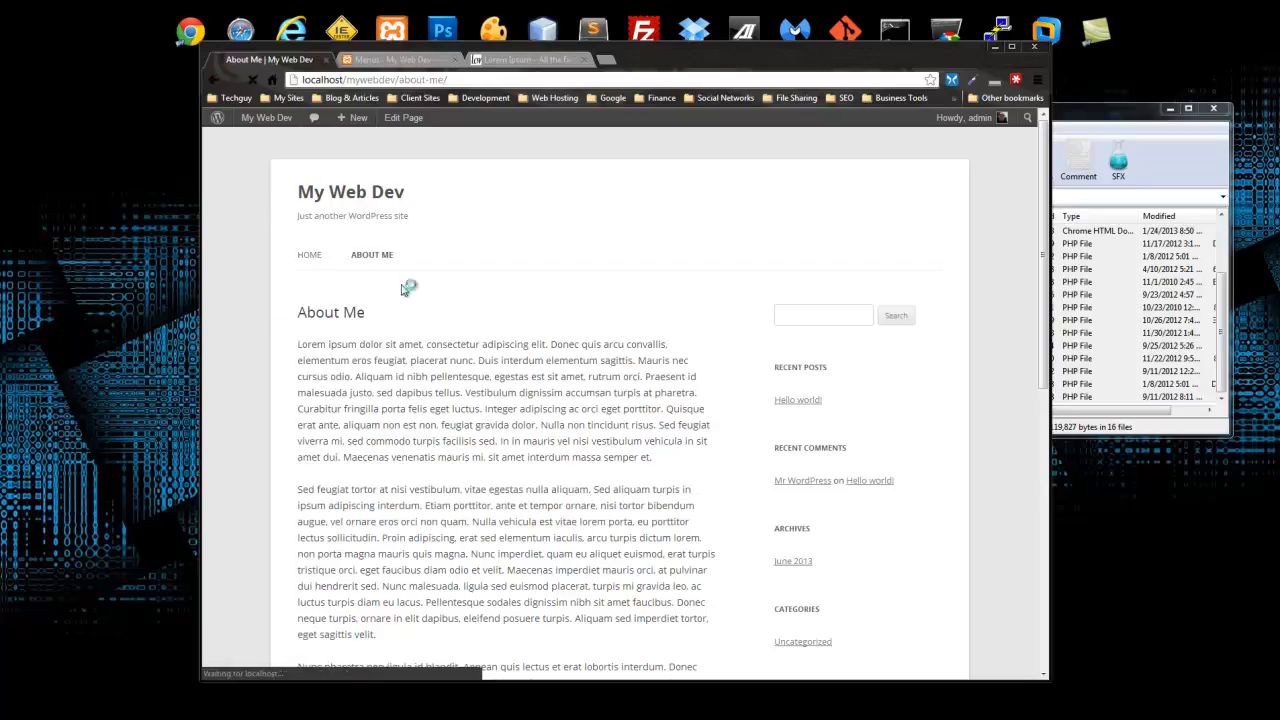
# - Set the Home menu item's URL to localhost/mywebdev/index.php and save Main Menu
pyautogui.click(381, 59)
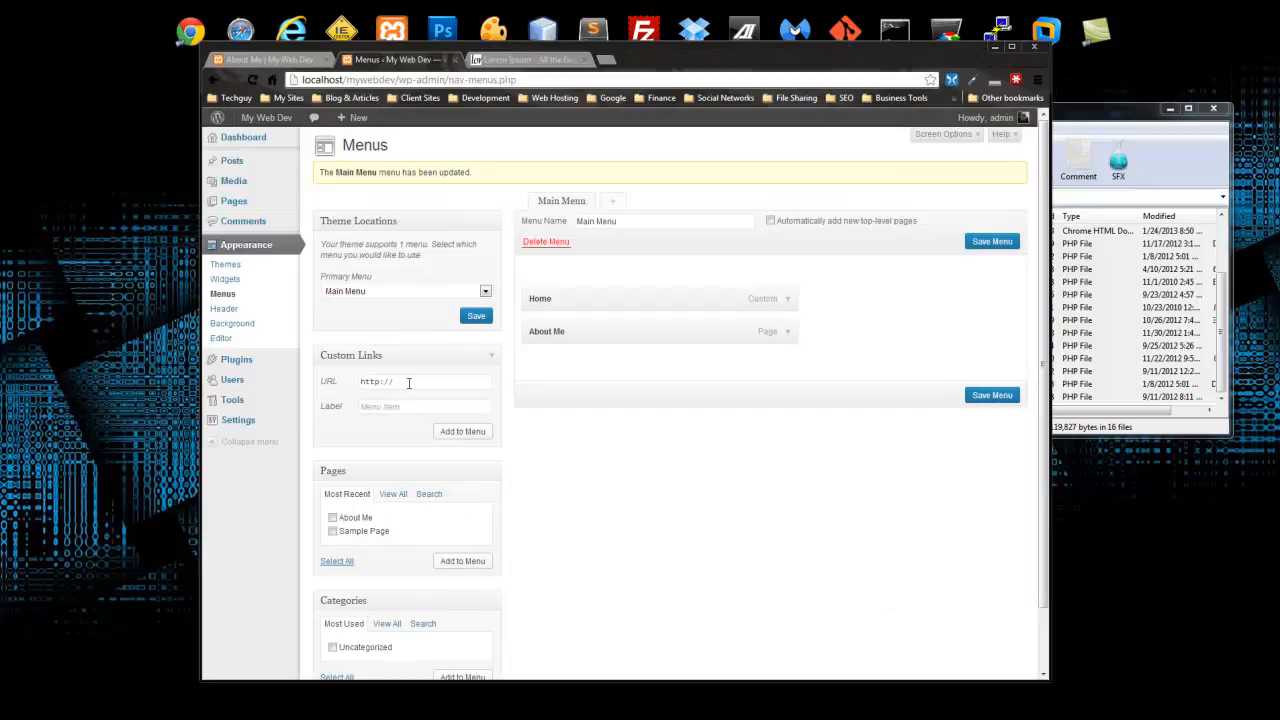
pyautogui.click(787, 298)
pyautogui.click(541, 339)
pyautogui.click(533, 338)
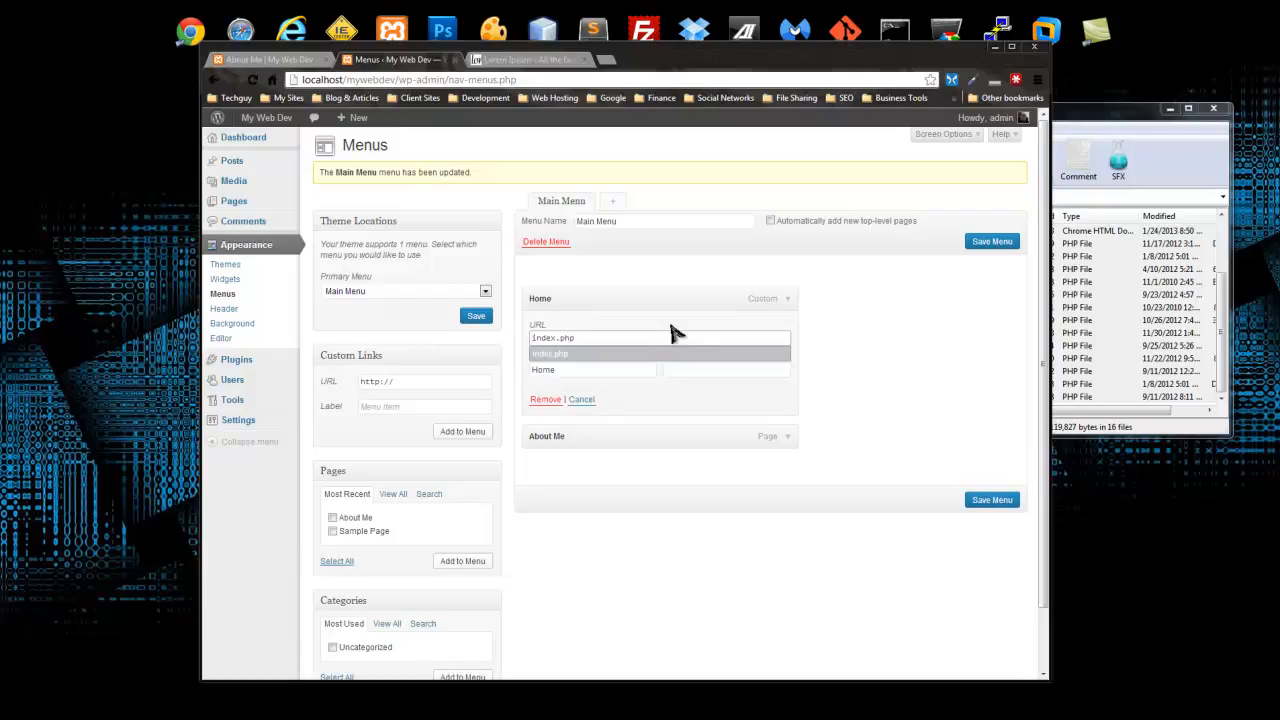
pyautogui.write('localhost/mywebdev/')
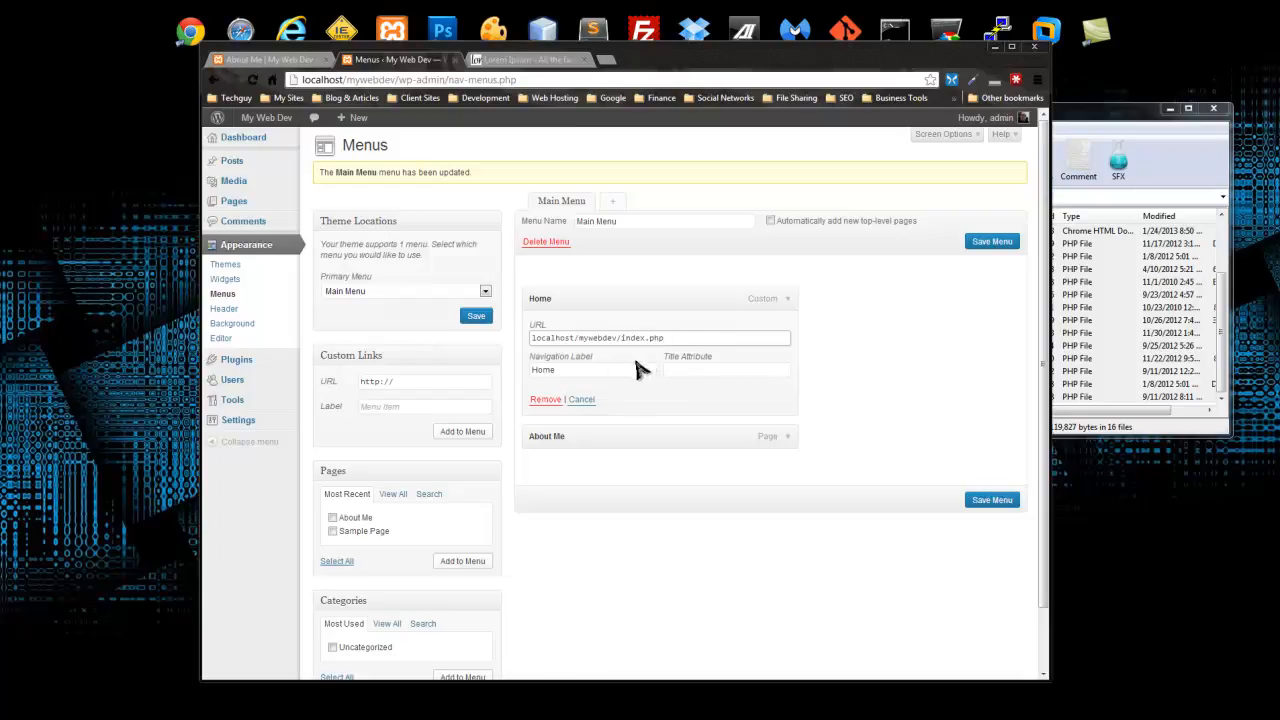
pyautogui.moveTo(601, 338); pyautogui.dragTo(545, 339)
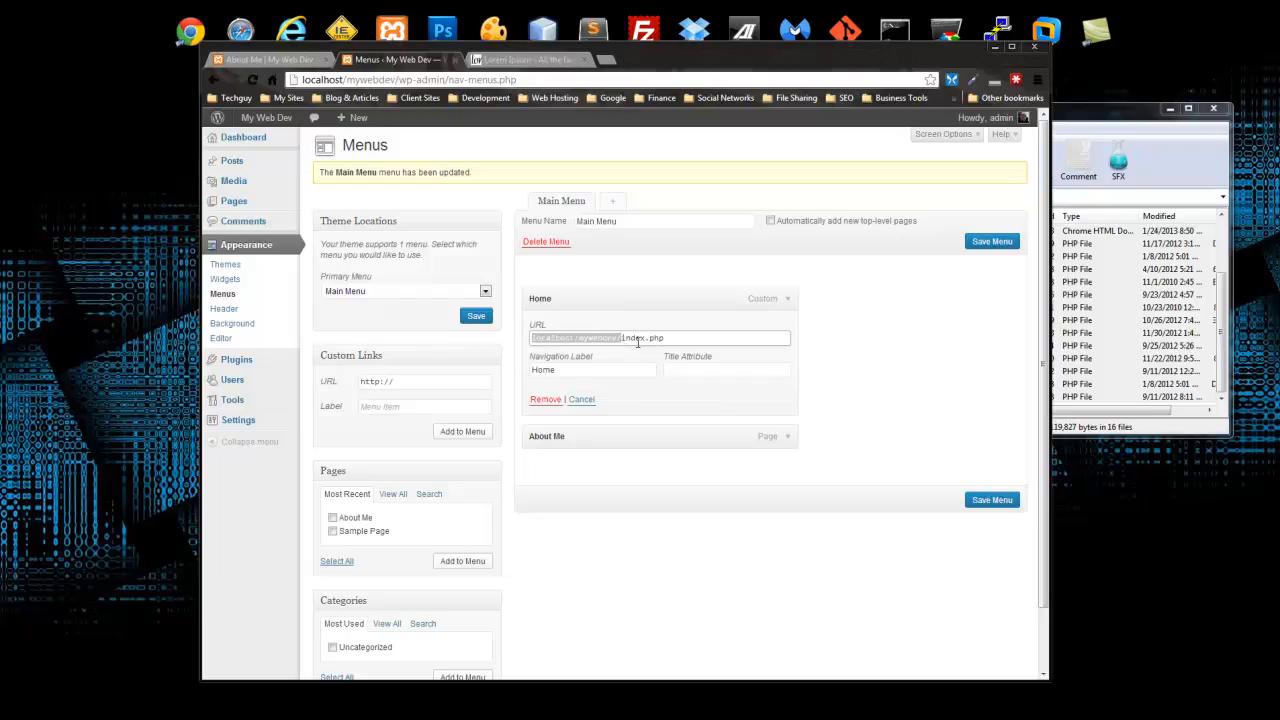
pyautogui.moveTo(680, 339); pyautogui.dragTo(618, 343)
pyautogui.click(917, 375)
pyautogui.click(1005, 503)
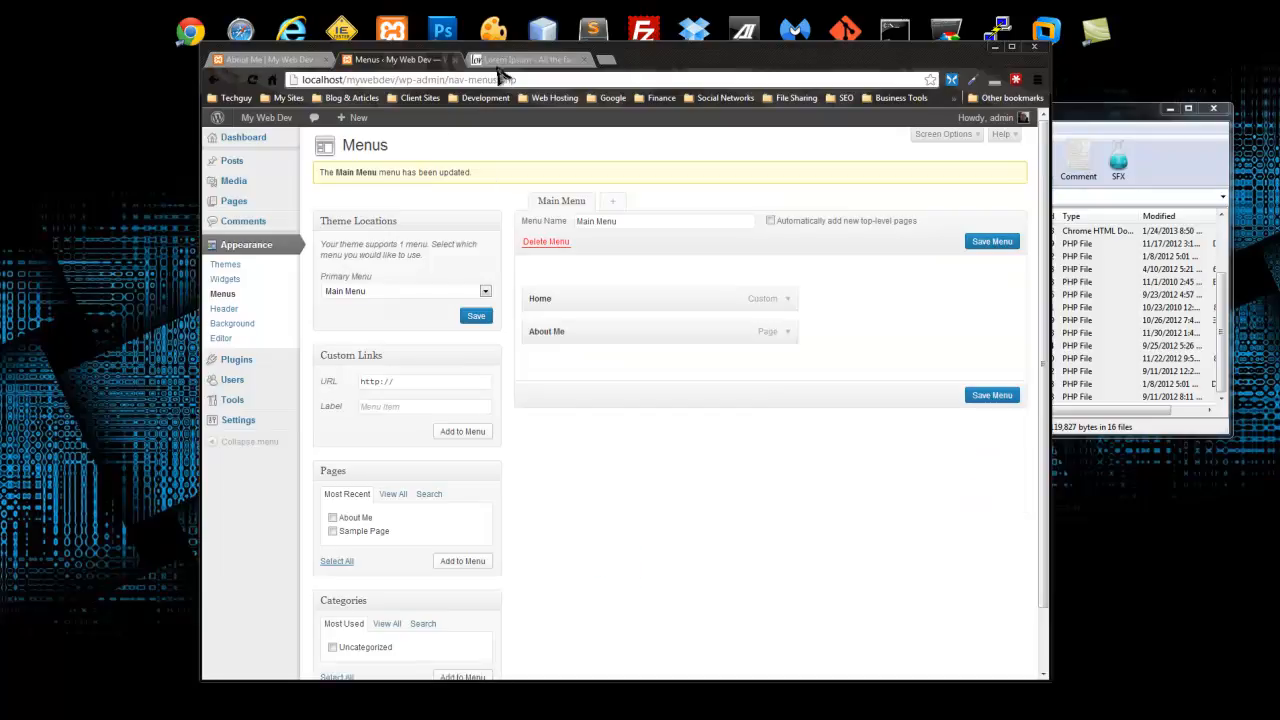
# - Reload the live site, follow the Home link in the navigation and check the address of the page it opens
pyautogui.click(262, 59)
pyautogui.moveTo(254, 120)
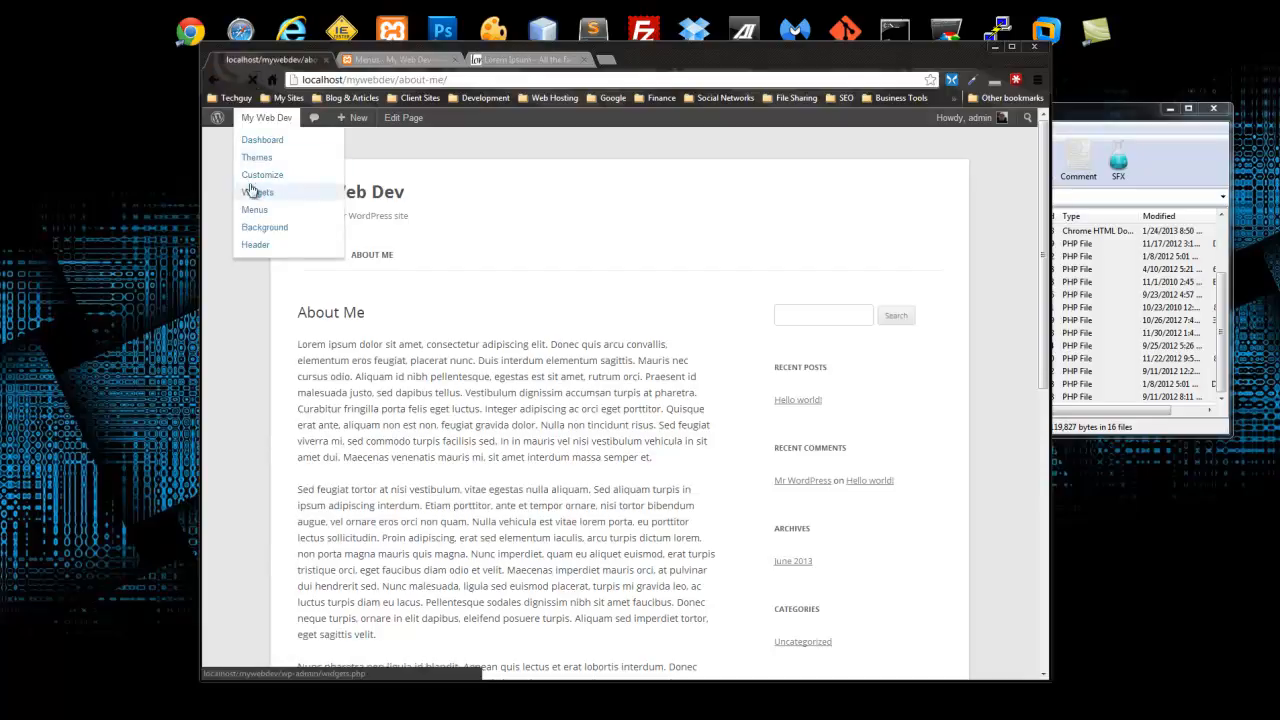
pyautogui.click(301, 263)
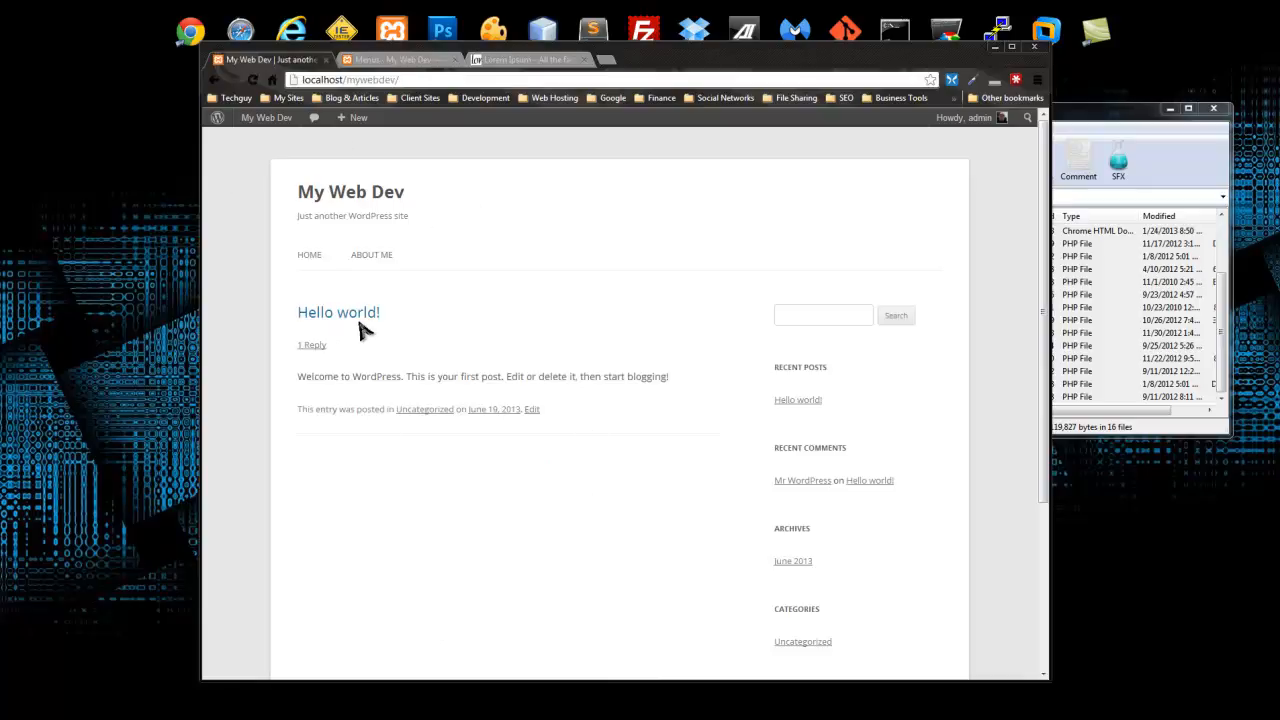
pyautogui.click(438, 78)
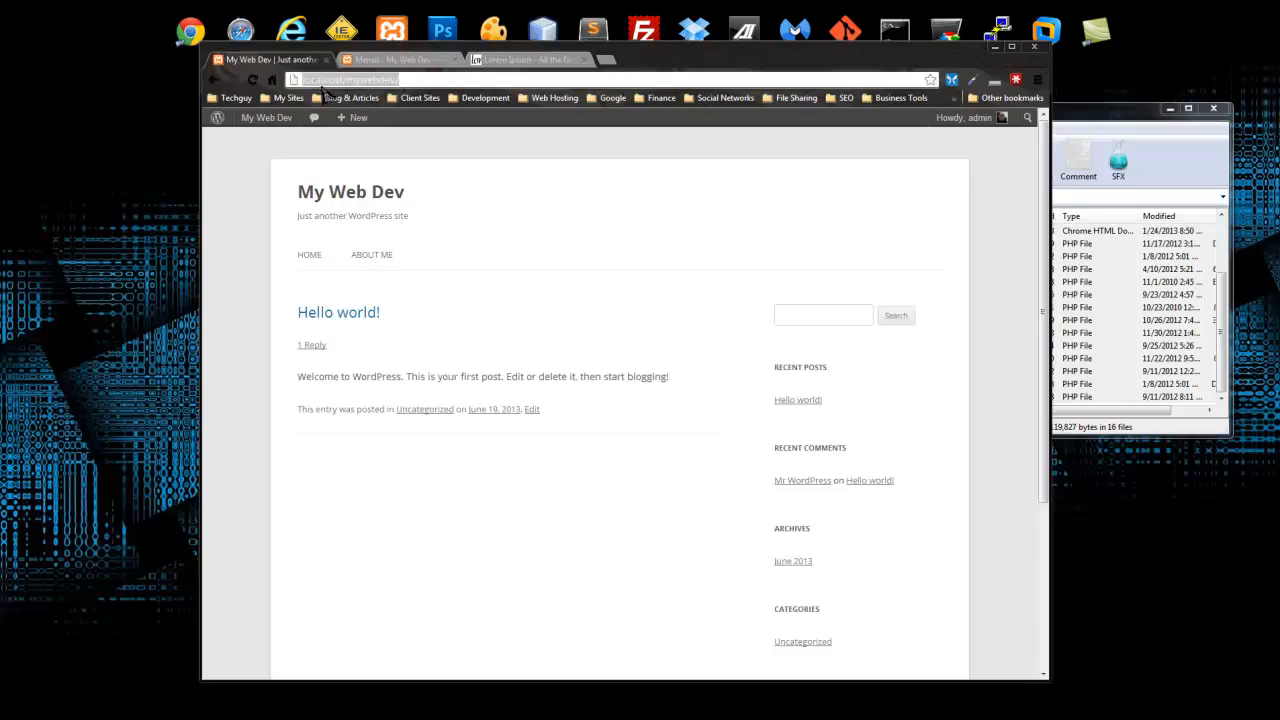
pyautogui.click(428, 504)
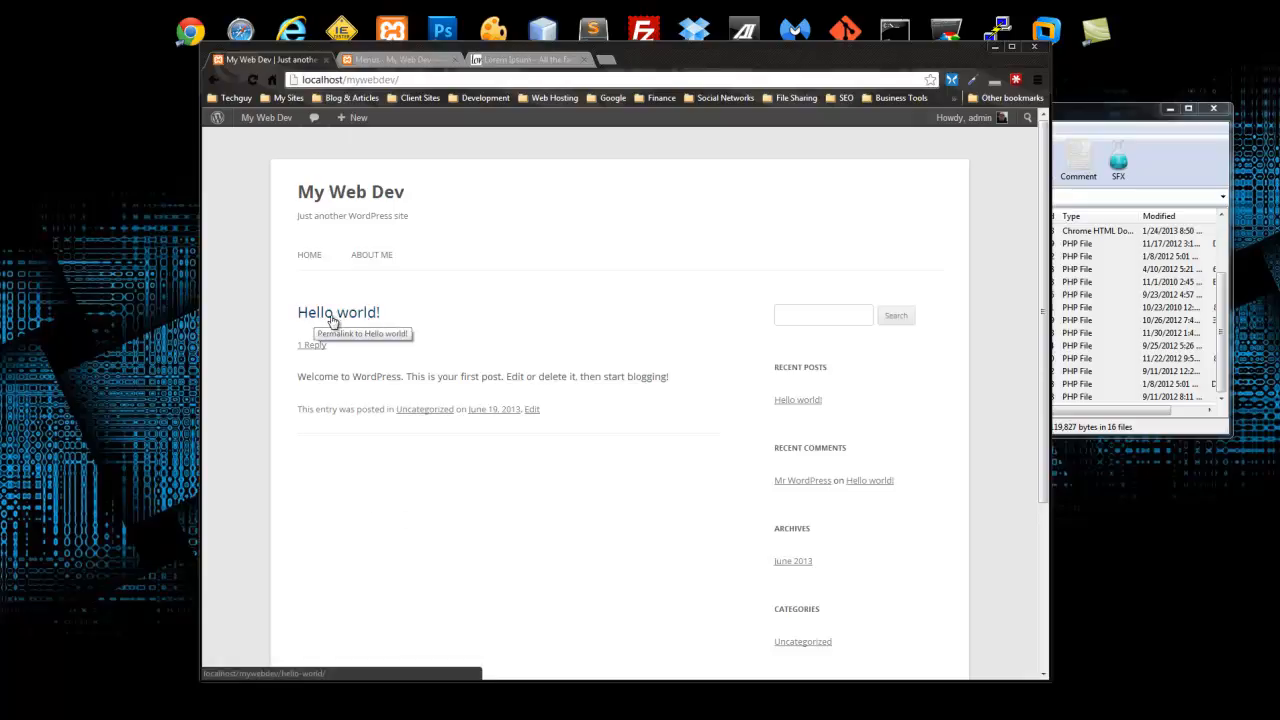
# - Start a new page titled Services in the WordPress admin and enter the body text "These are our services..."
pyautogui.click(395, 60)
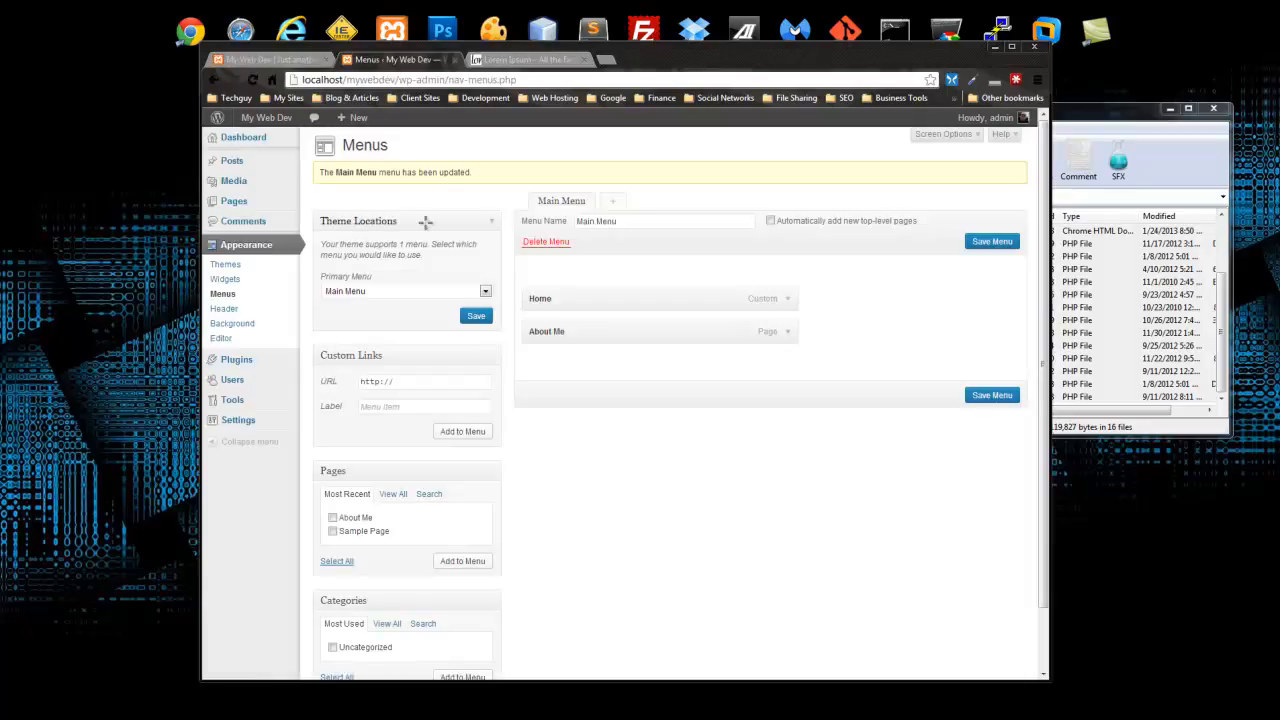
pyautogui.click(231, 204)
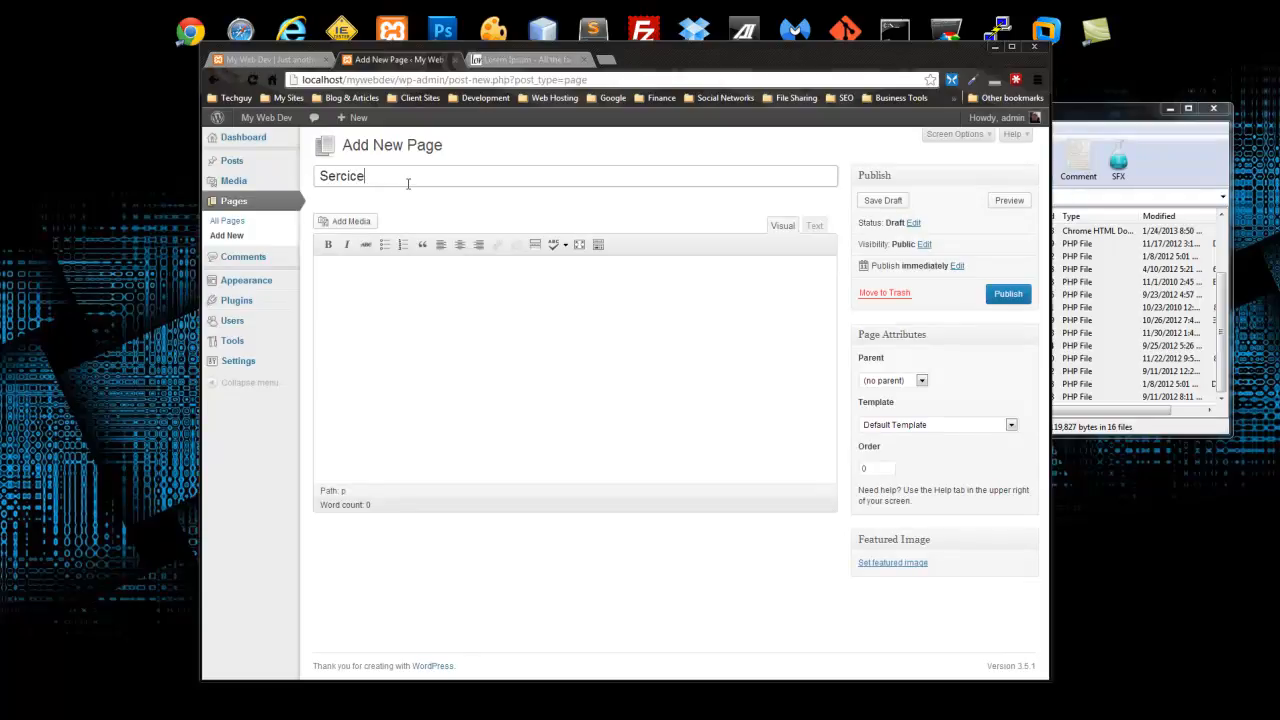
pyautogui.write('v')
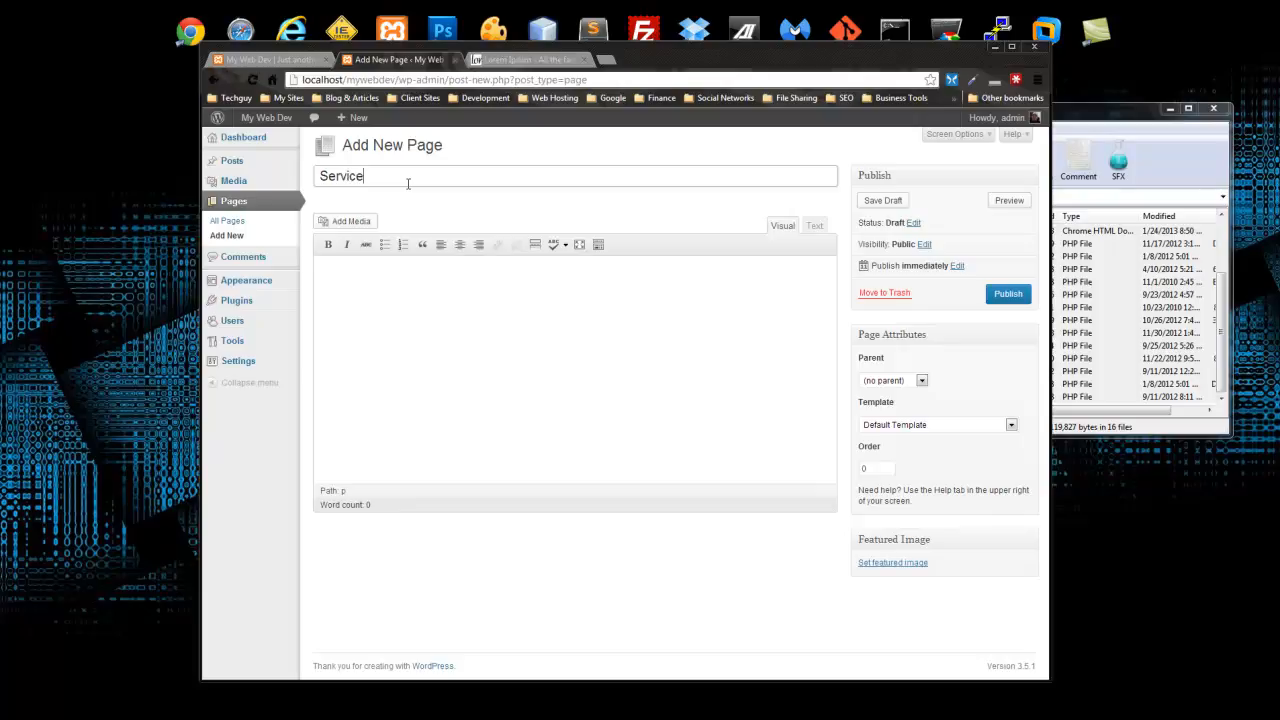
pyautogui.click(535, 327)
pyautogui.write('These are our services...')
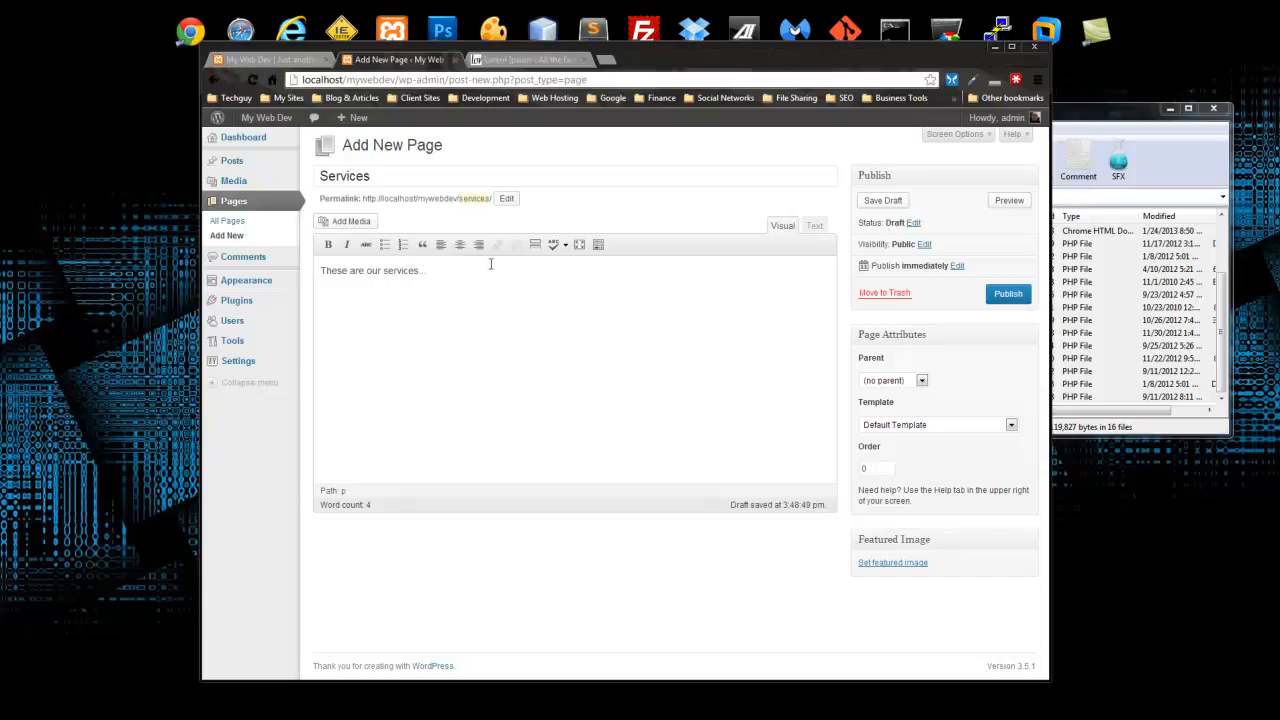
# - Wrap the line "These are our services..." in h3 tags in the page's HTML source and return to visual editing
pyautogui.click(815, 227)
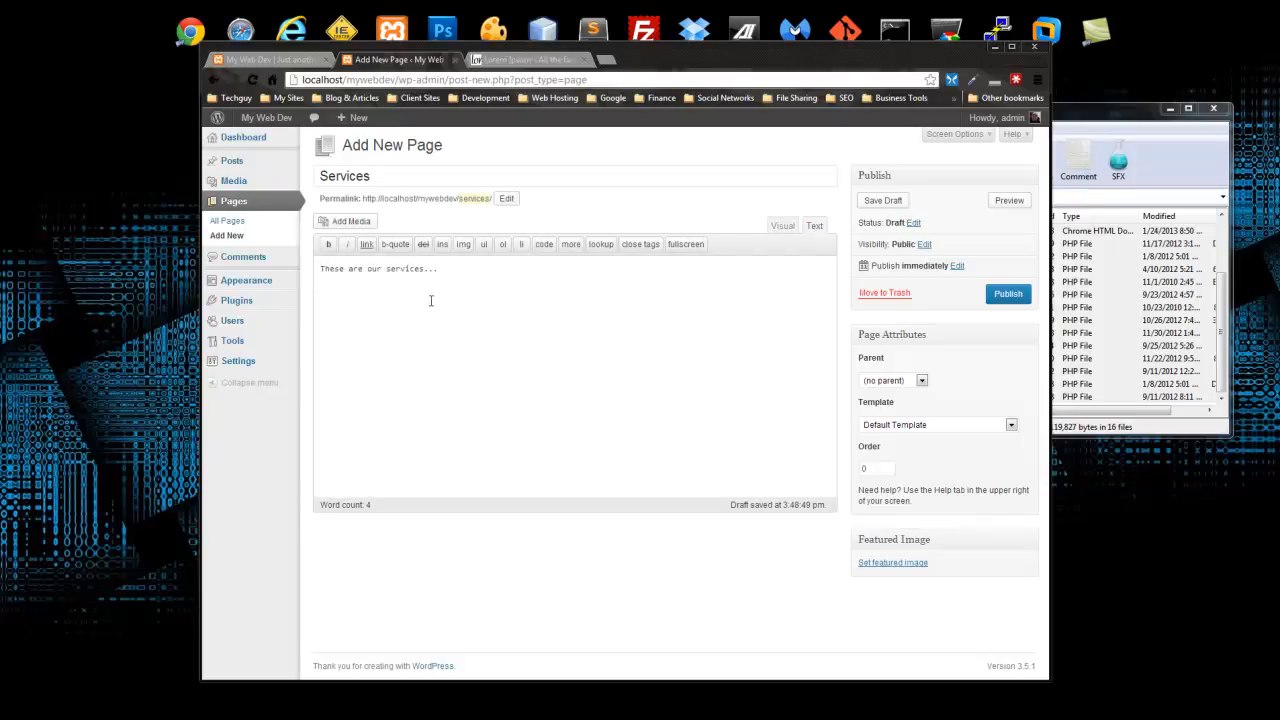
pyautogui.write('<h3>')
pyautogui.click(782, 225)
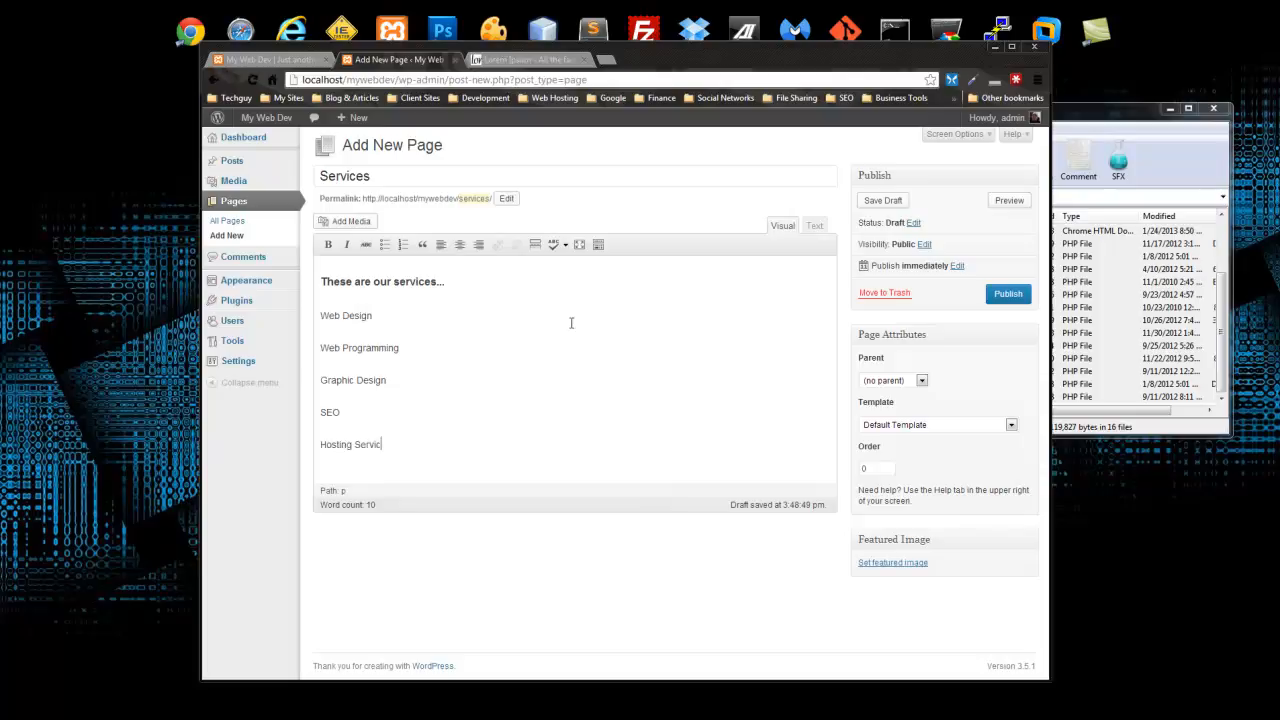
# - Below the heading, add a bulleted list: Web Design, Web Programming, Graphic Design, SEO, Hosting Services, Internet Marketing, Tech Writing
pyautogui.press('Return')
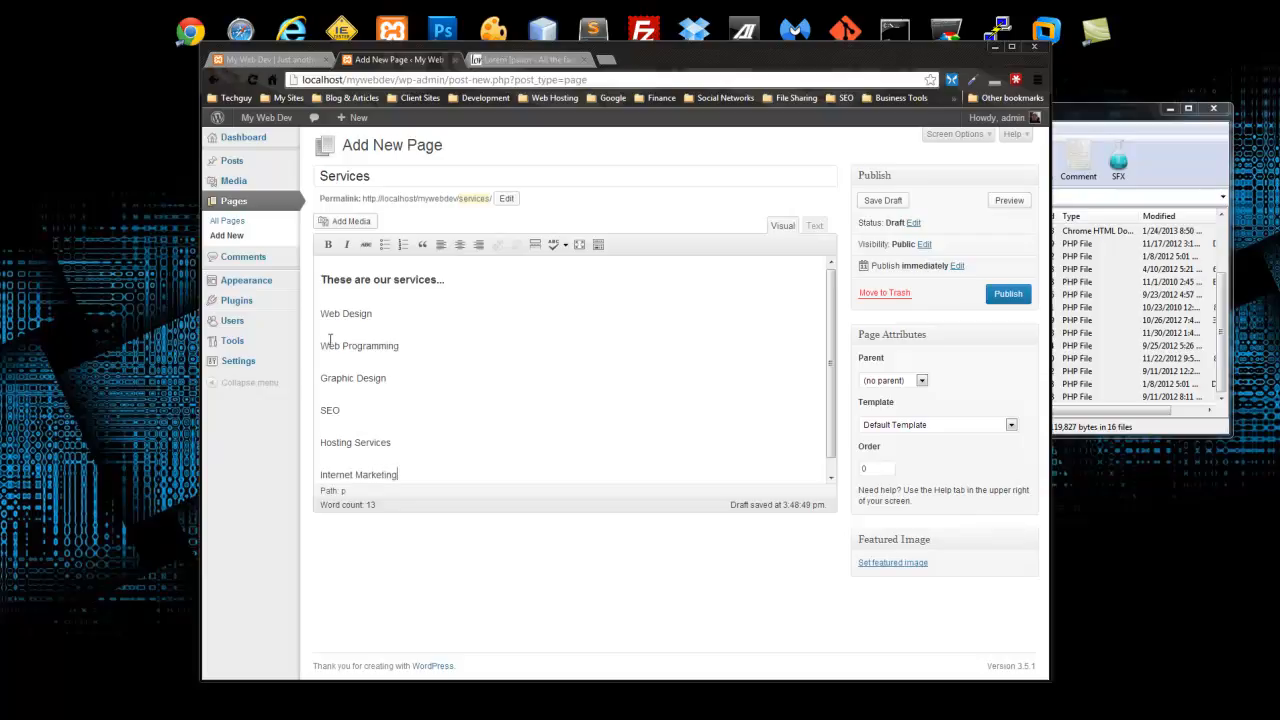
pyautogui.press('Return')
pyautogui.write('Tech Writing')
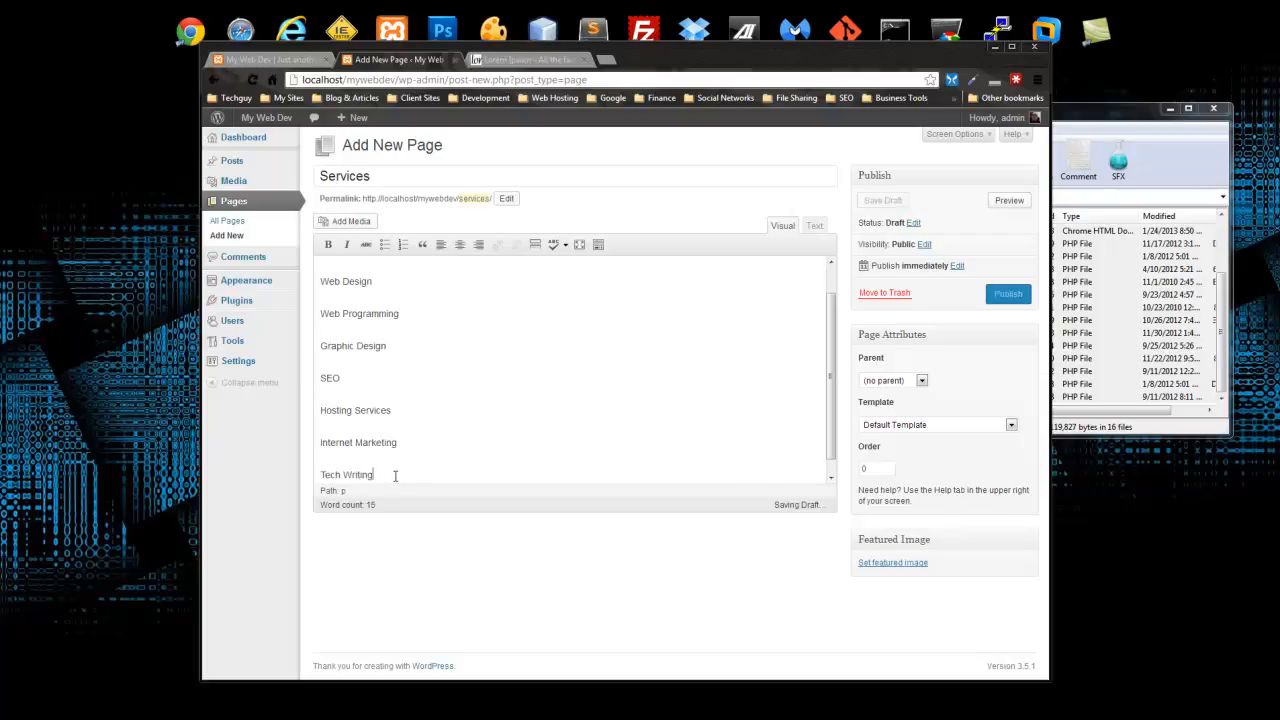
pyautogui.moveTo(395, 476); pyautogui.dragTo(313, 320)
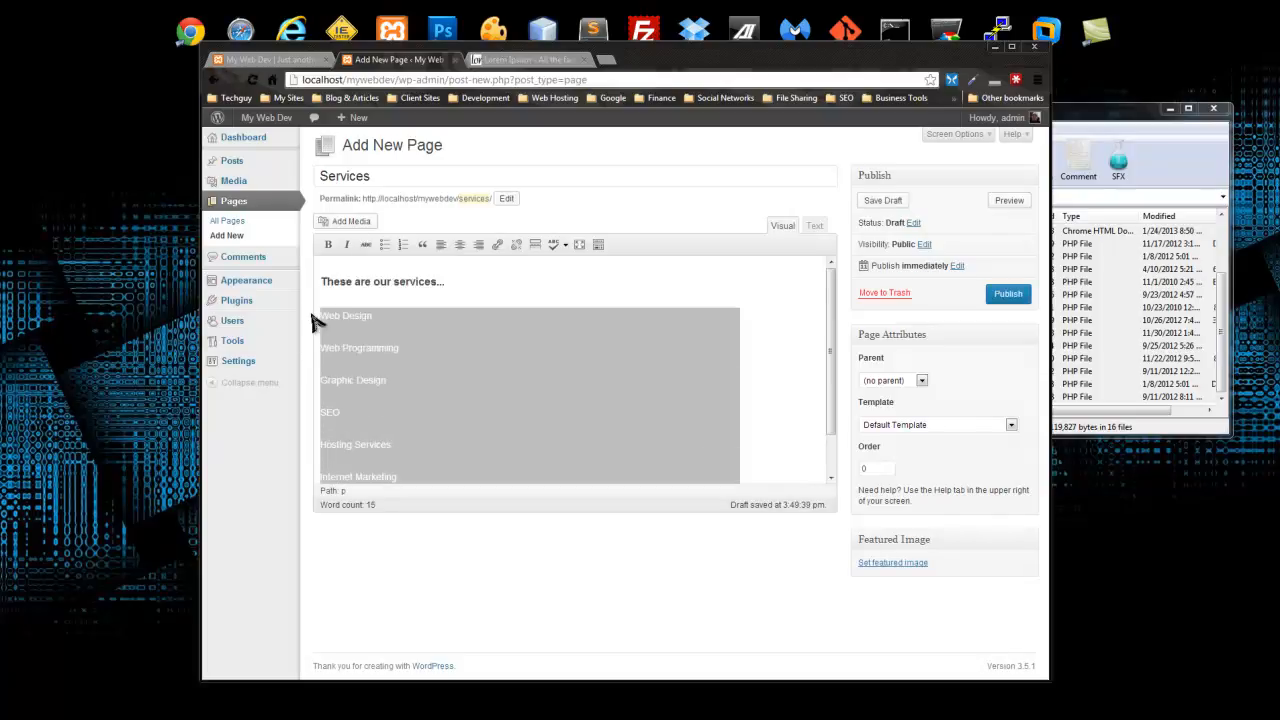
pyautogui.click(386, 246)
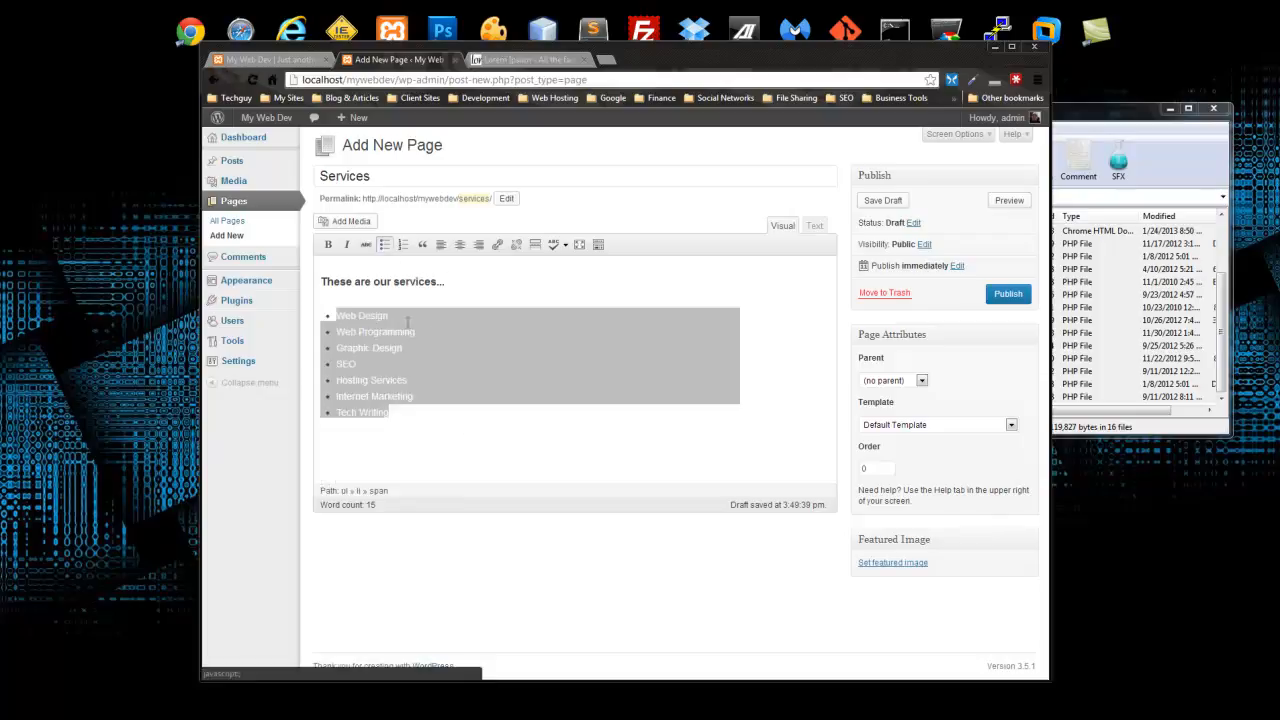
pyautogui.click(488, 461)
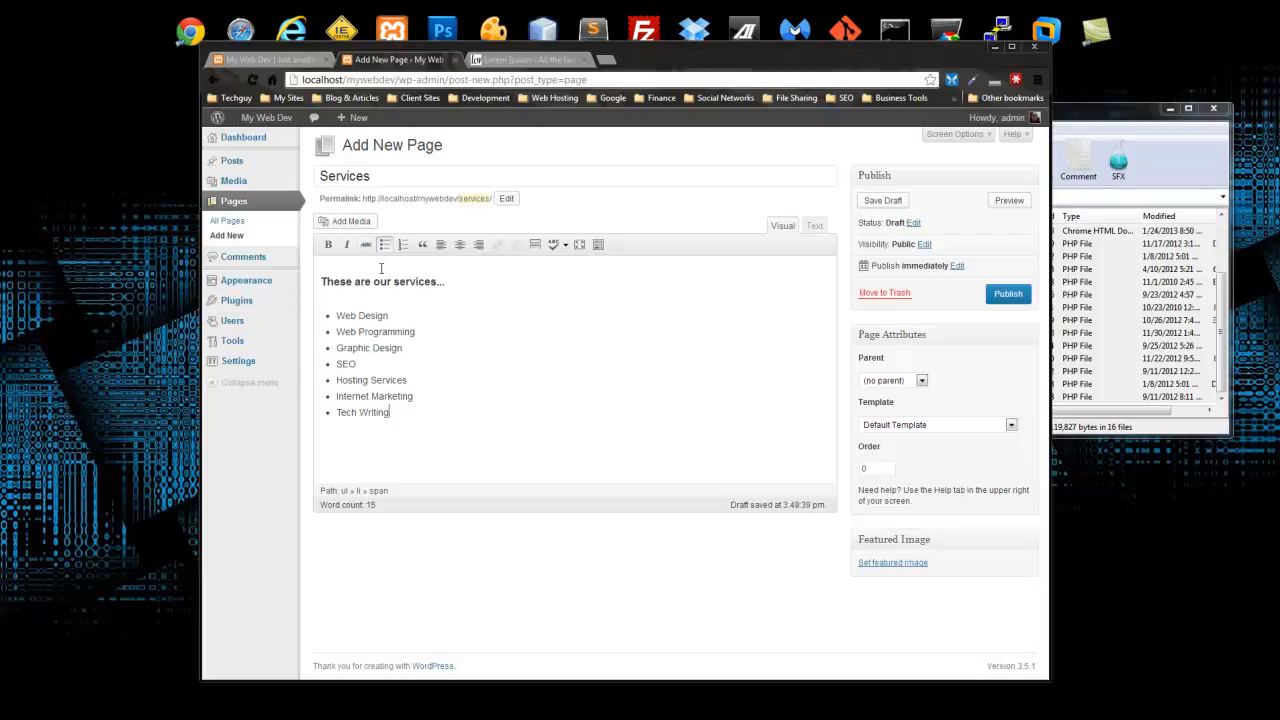
# - Search Google for "web design images" in a new browser tab and browse the image results
pyautogui.click(608, 60)
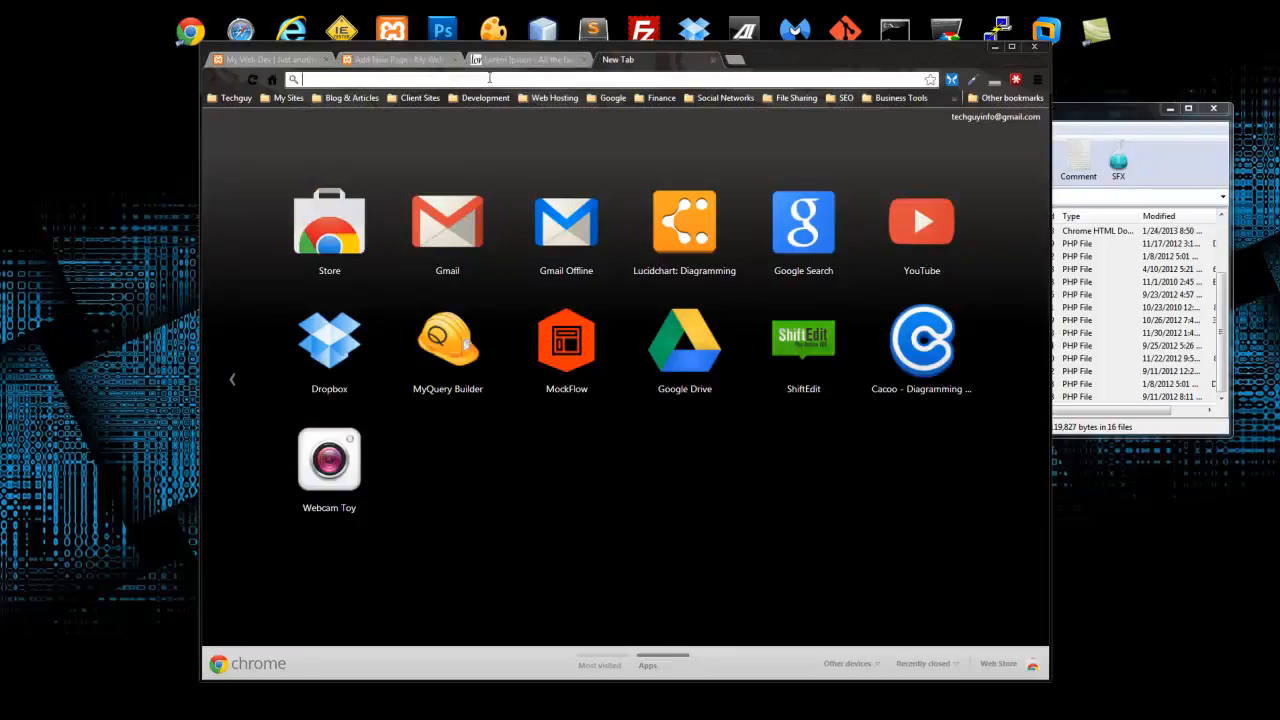
pyautogui.write('w')
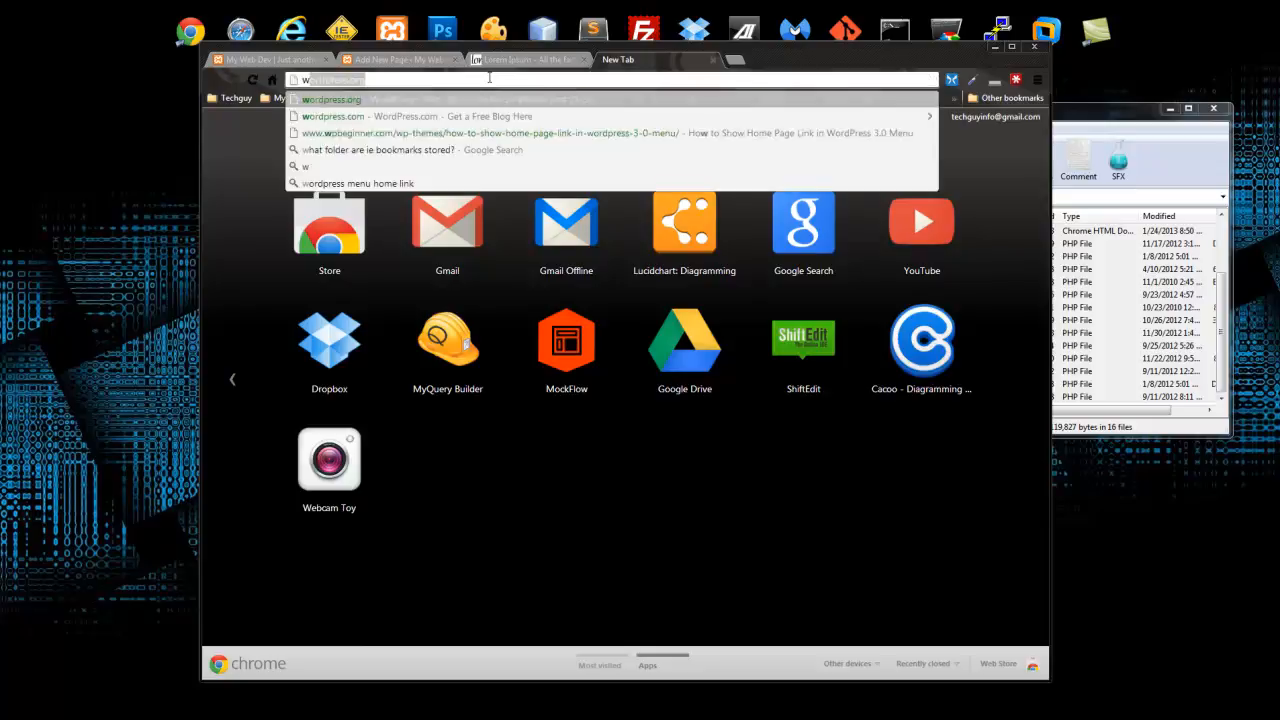
pyautogui.write('eb design images')
pyautogui.press('Return')
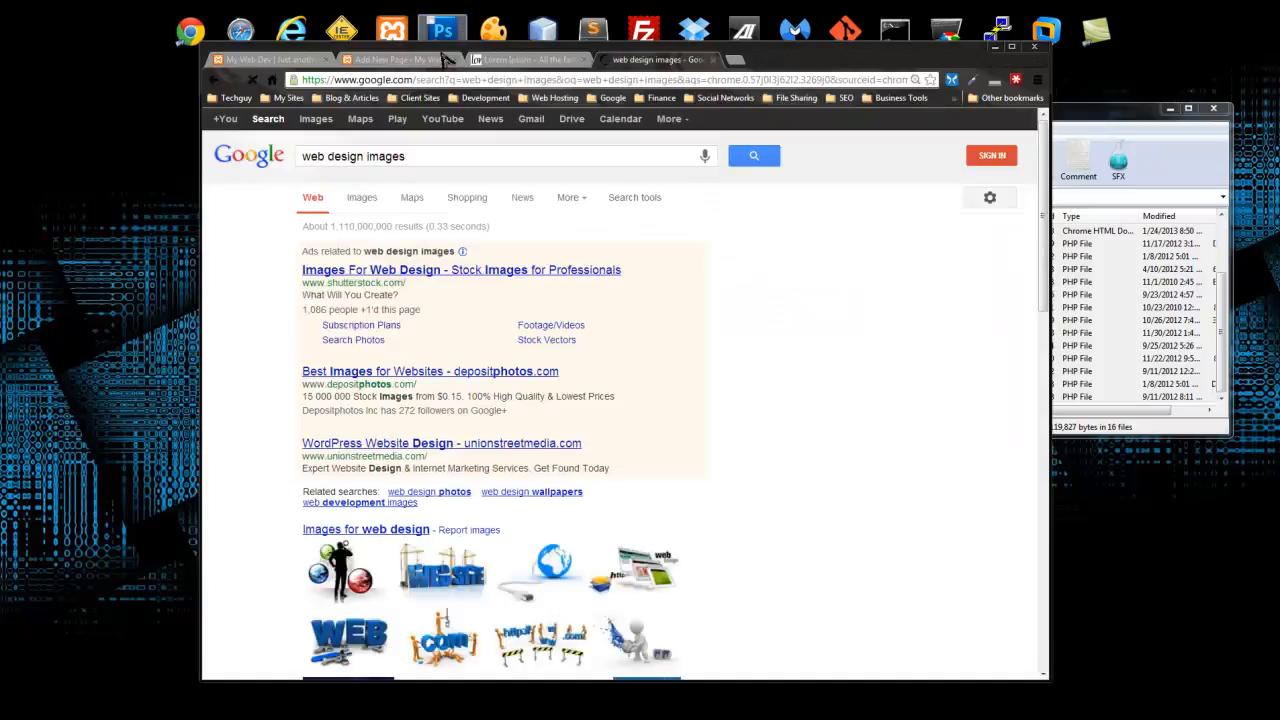
pyautogui.click(316, 120)
pyautogui.scroll(-2, 600, 280)
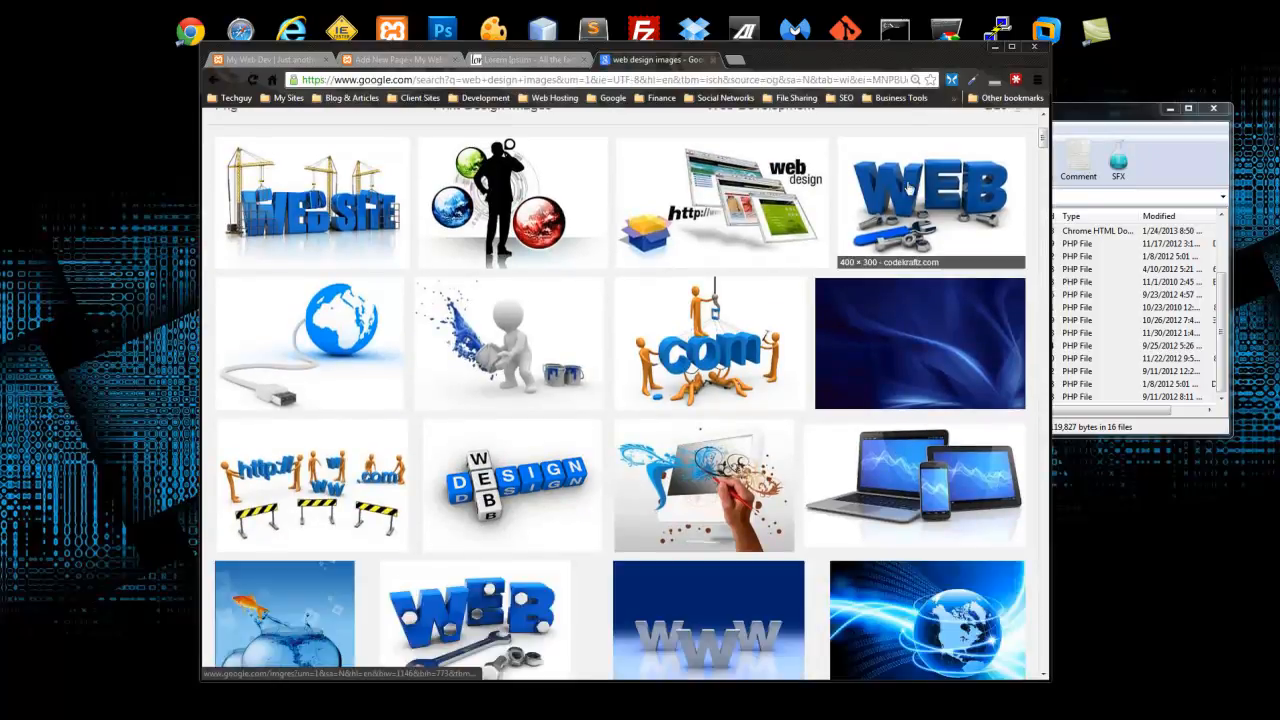
# - Save the picture of blue WEB letters with wrench and nuts to the Downloads folder as webdesign.jpg
pyautogui.click(903, 188)
pyautogui.rightClick(423, 412)
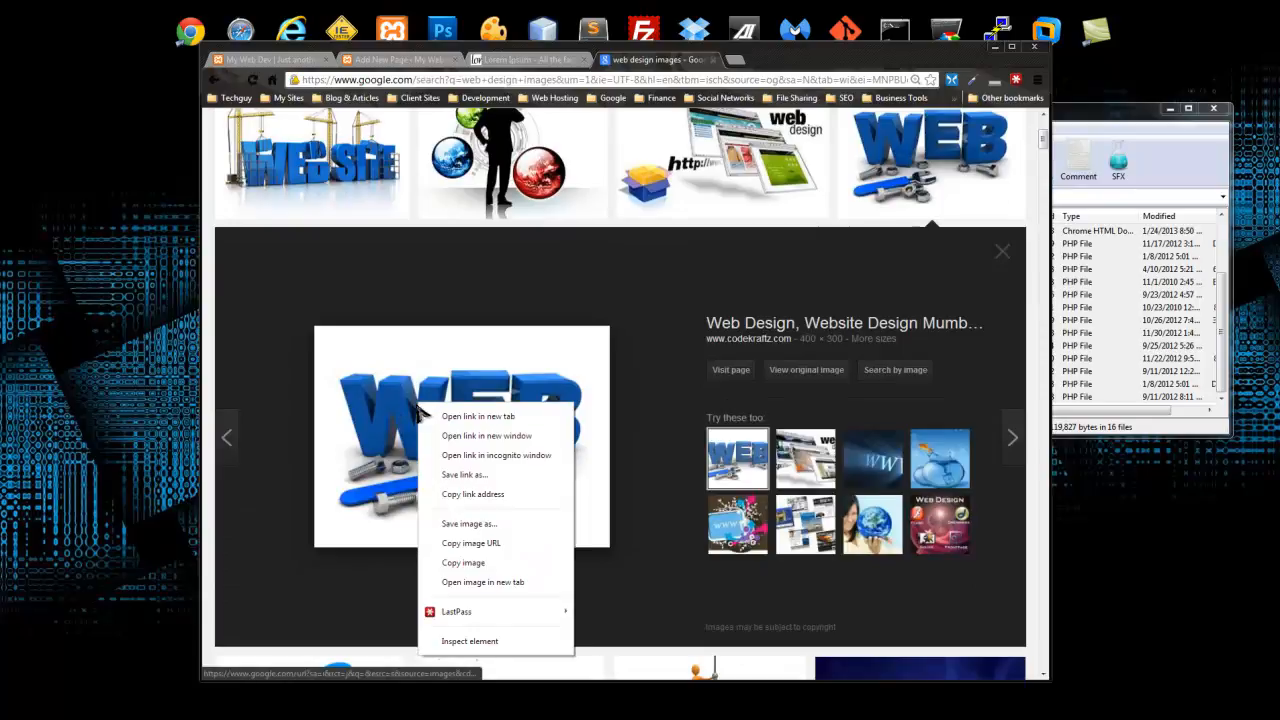
pyautogui.click(480, 523)
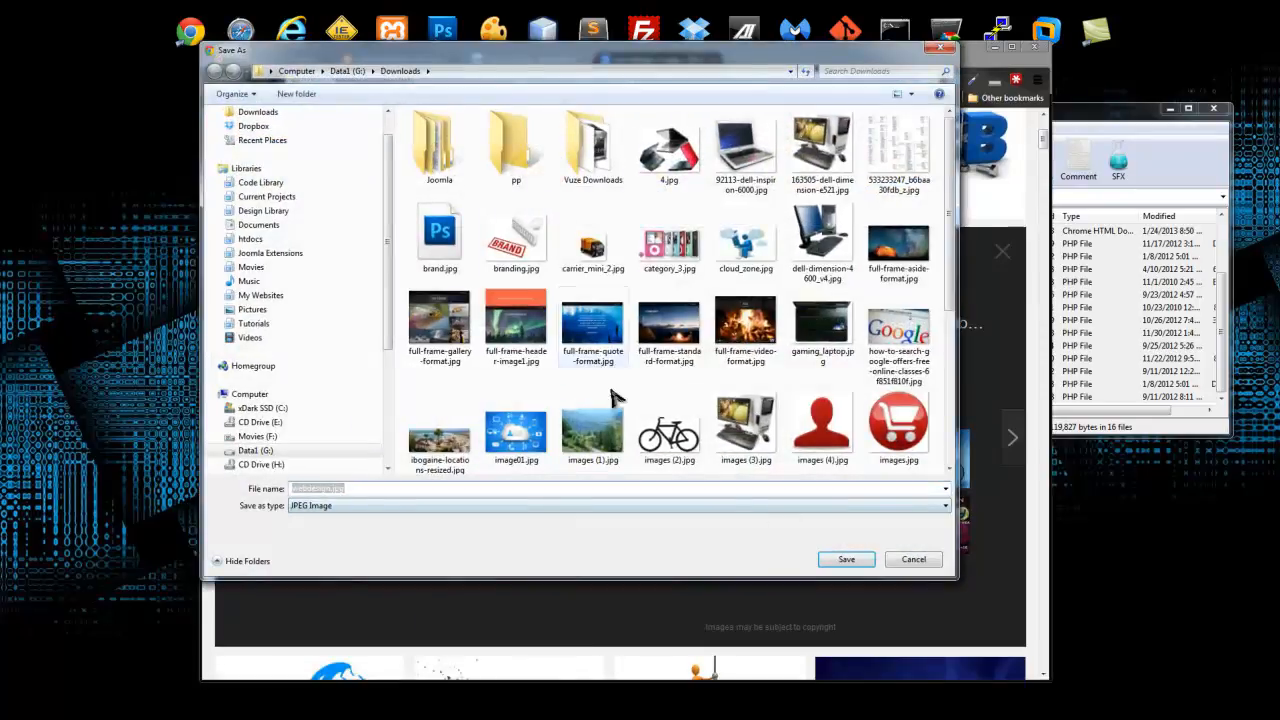
pyautogui.click(846, 559)
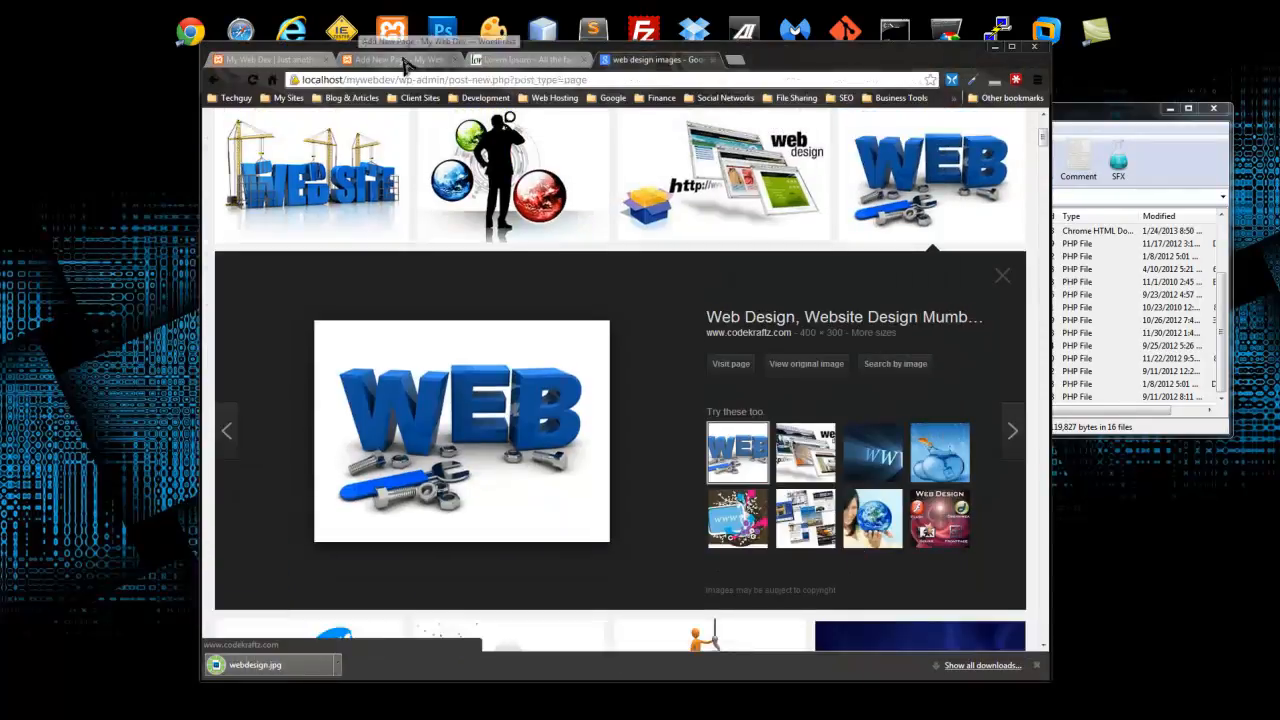
# - Place the cursor after the Services page's heading text and upload webdesign.jpg from Downloads to the media library
pyautogui.click(403, 60)
pyautogui.click(539, 285)
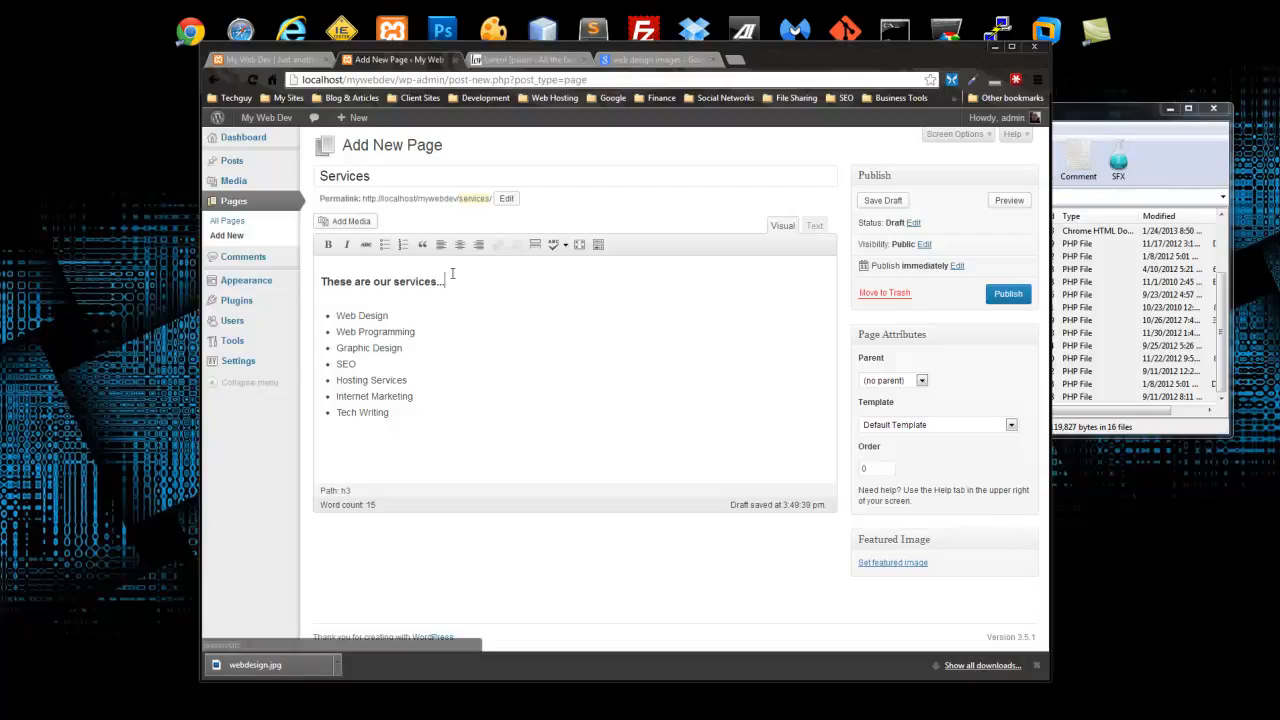
pyautogui.click(354, 221)
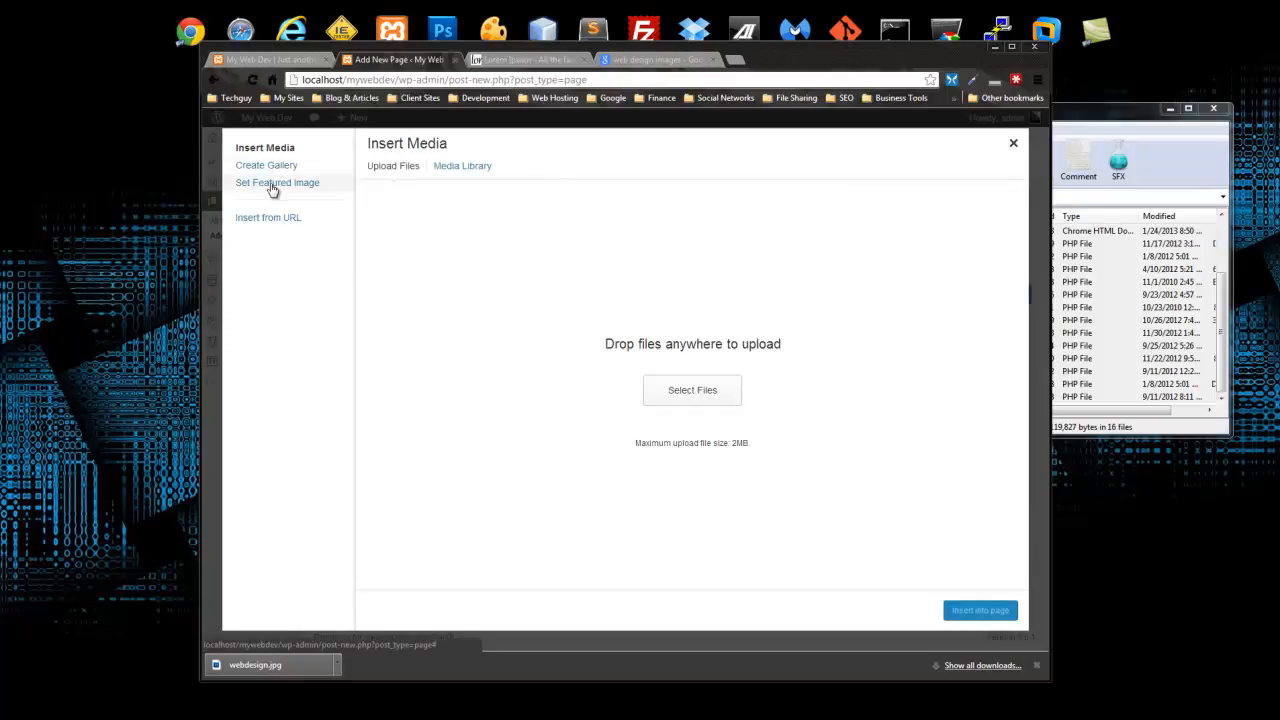
pyautogui.click(466, 168)
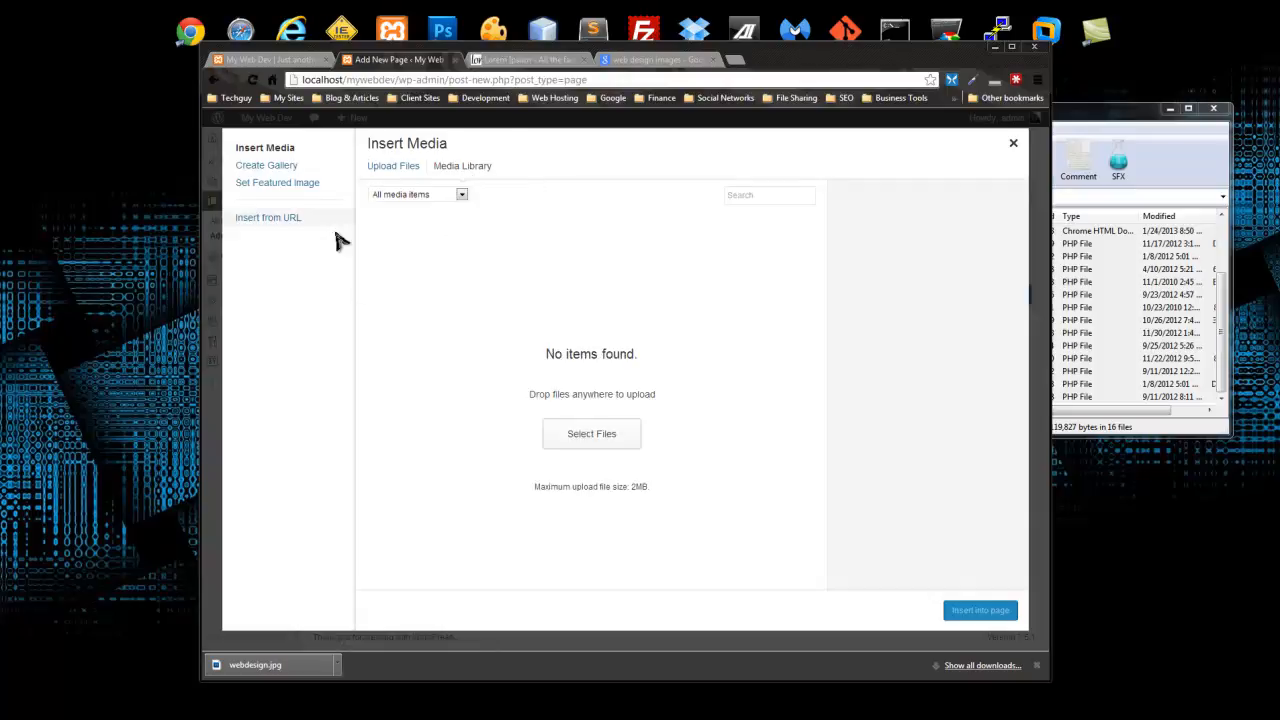
pyautogui.click(575, 438)
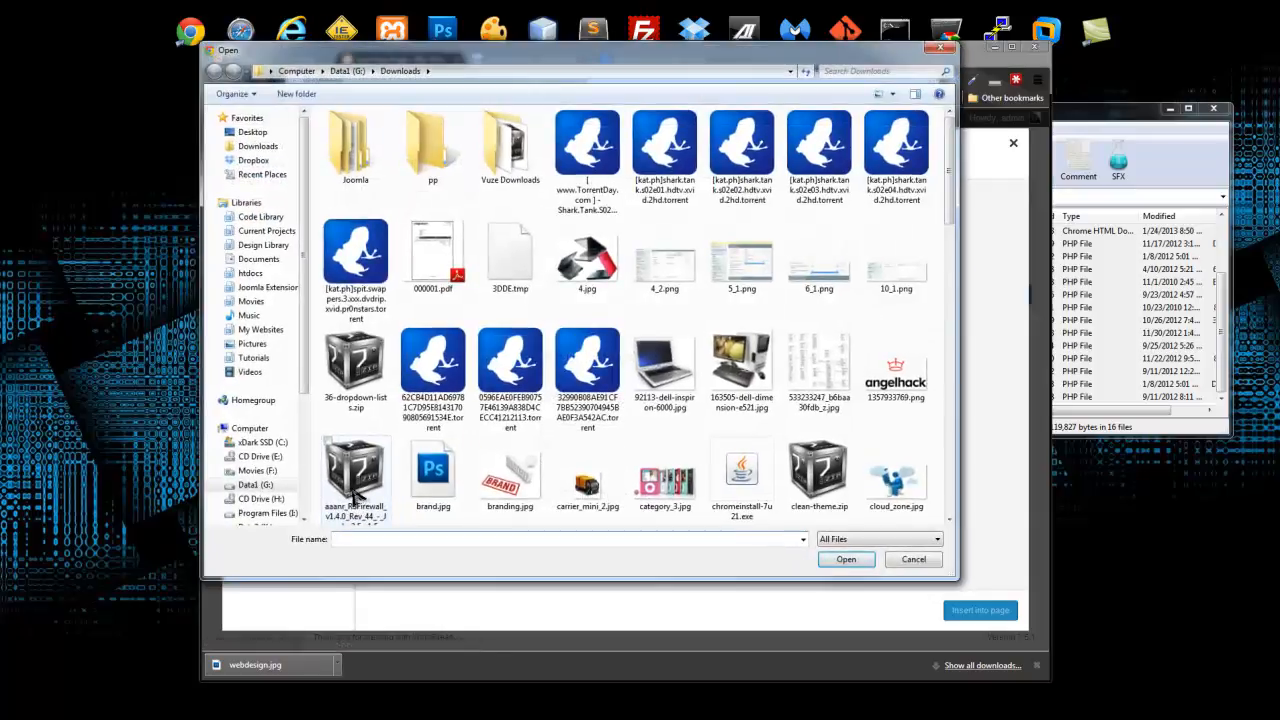
pyautogui.scroll(-10, 985, 320)
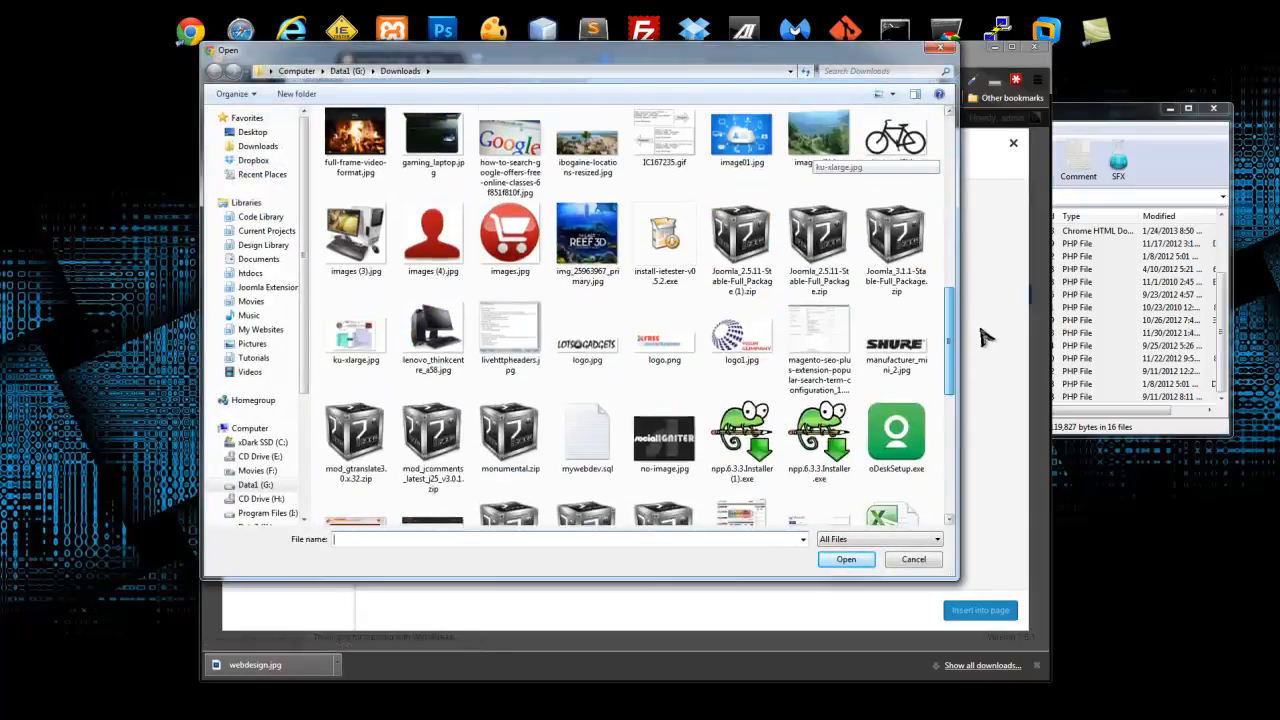
pyautogui.scroll(-3, 1008, 405)
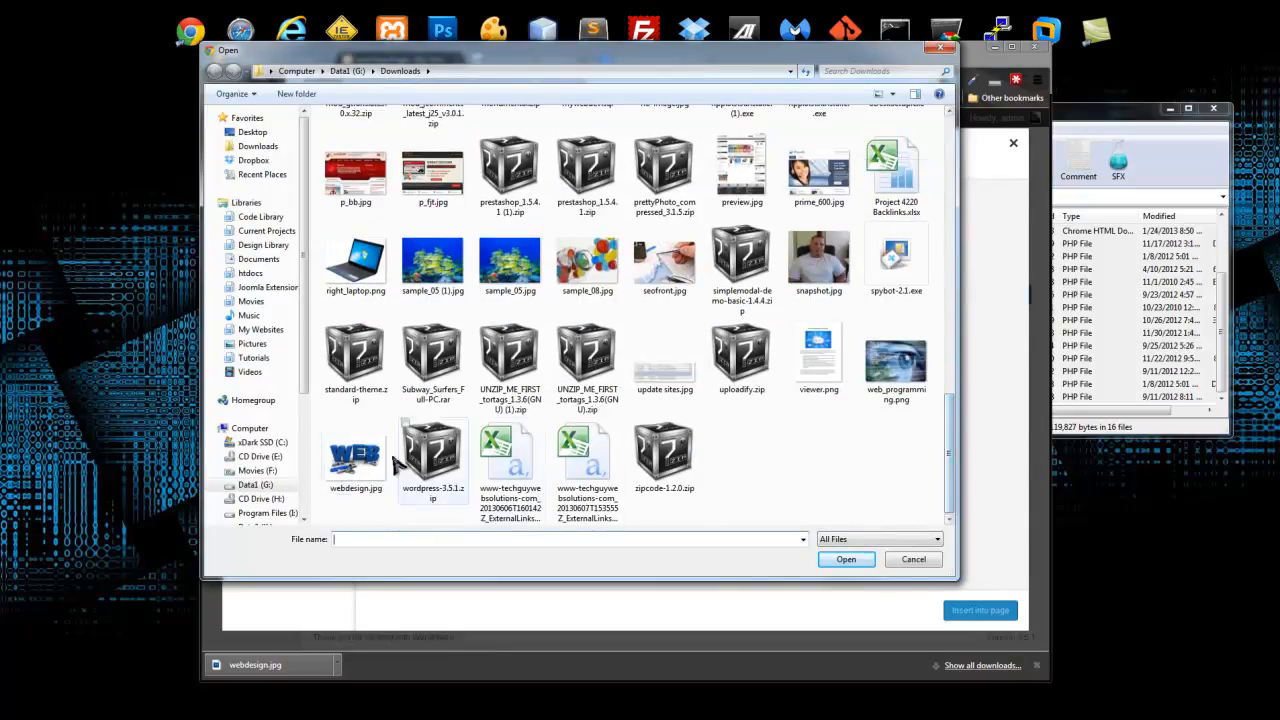
pyautogui.doubleClick(356, 456)
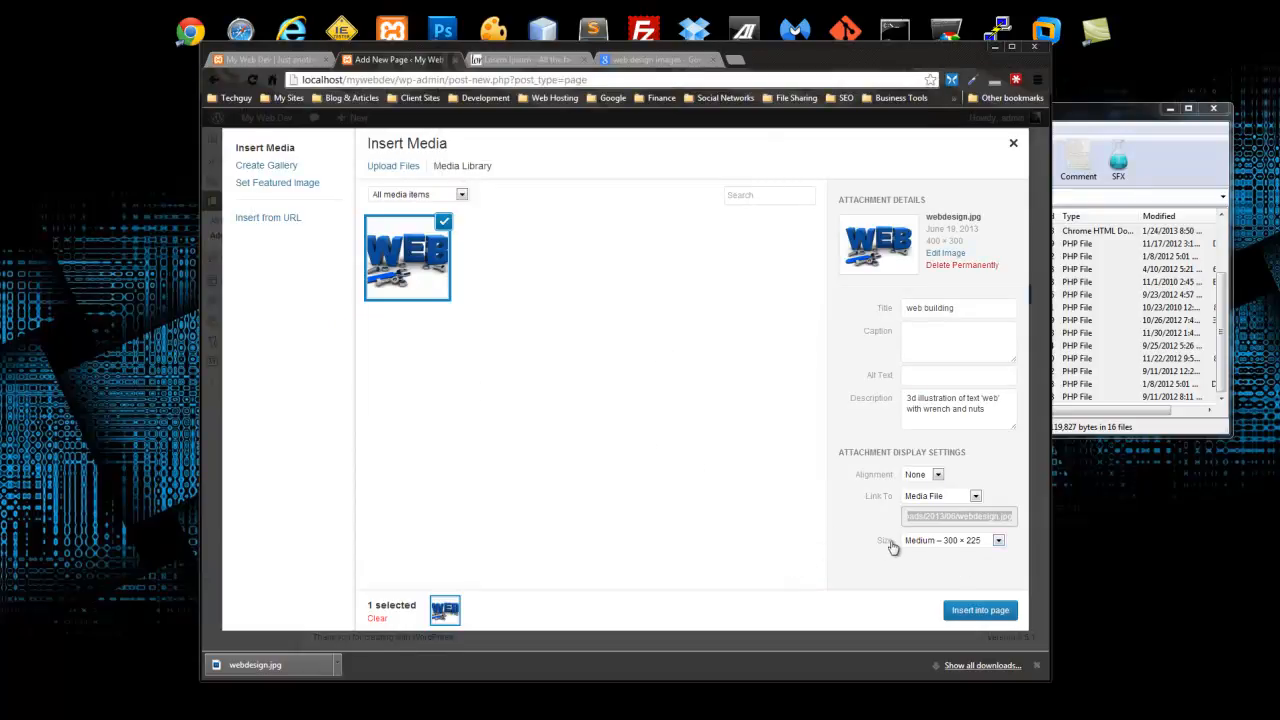
# - Insert webdesign.jpg into the page with alignment Right, link to None and size Medium – 300 × 225
pyautogui.click(935, 476)
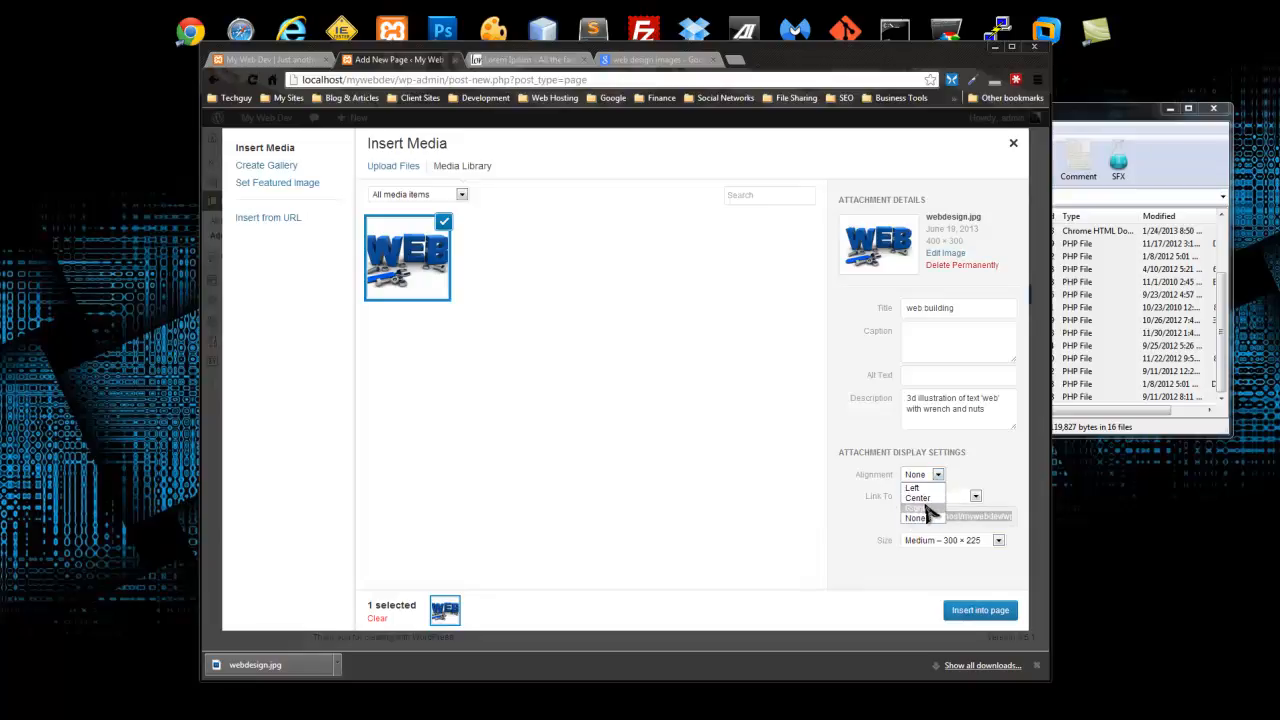
pyautogui.click(926, 513)
pyautogui.click(976, 497)
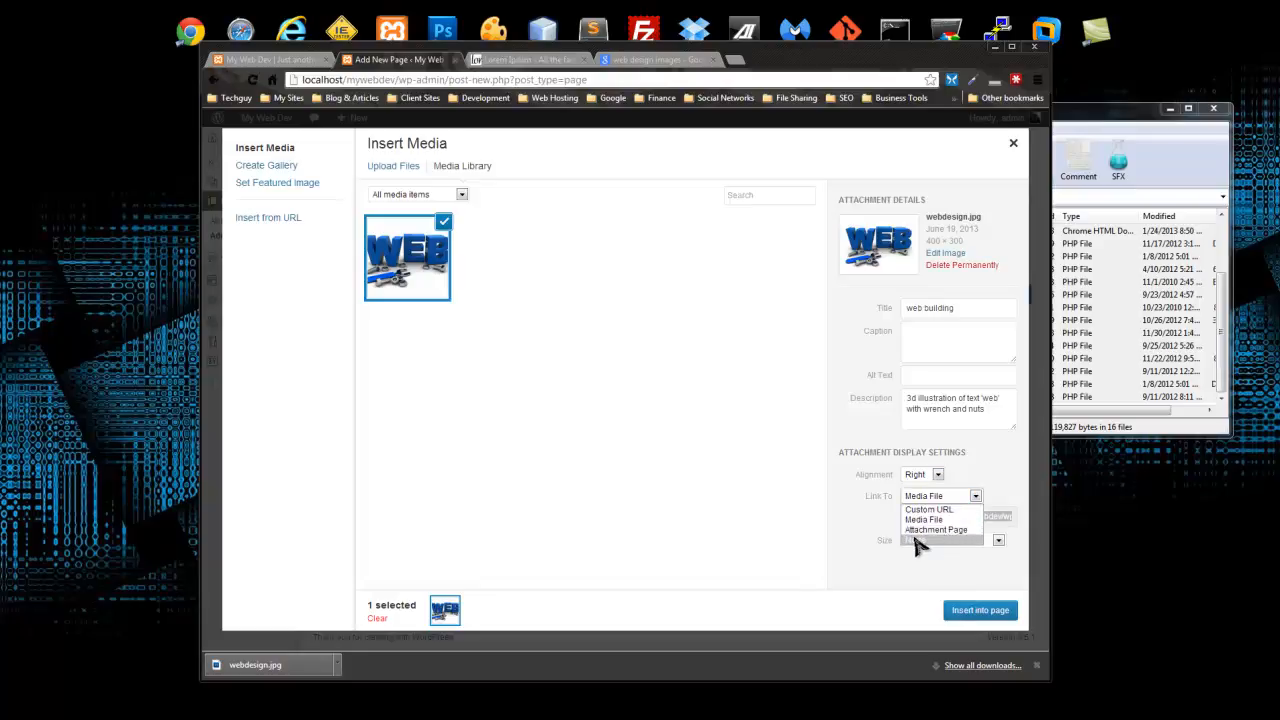
pyautogui.click(977, 540)
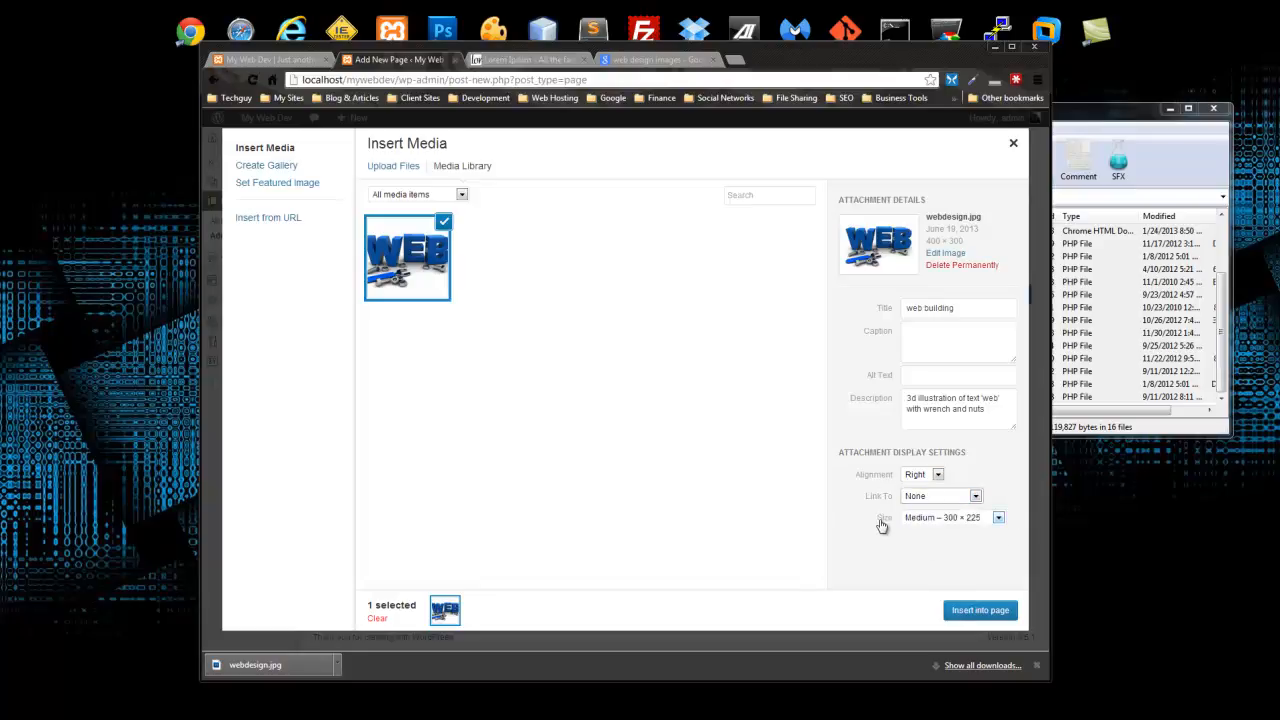
pyautogui.click(1003, 520)
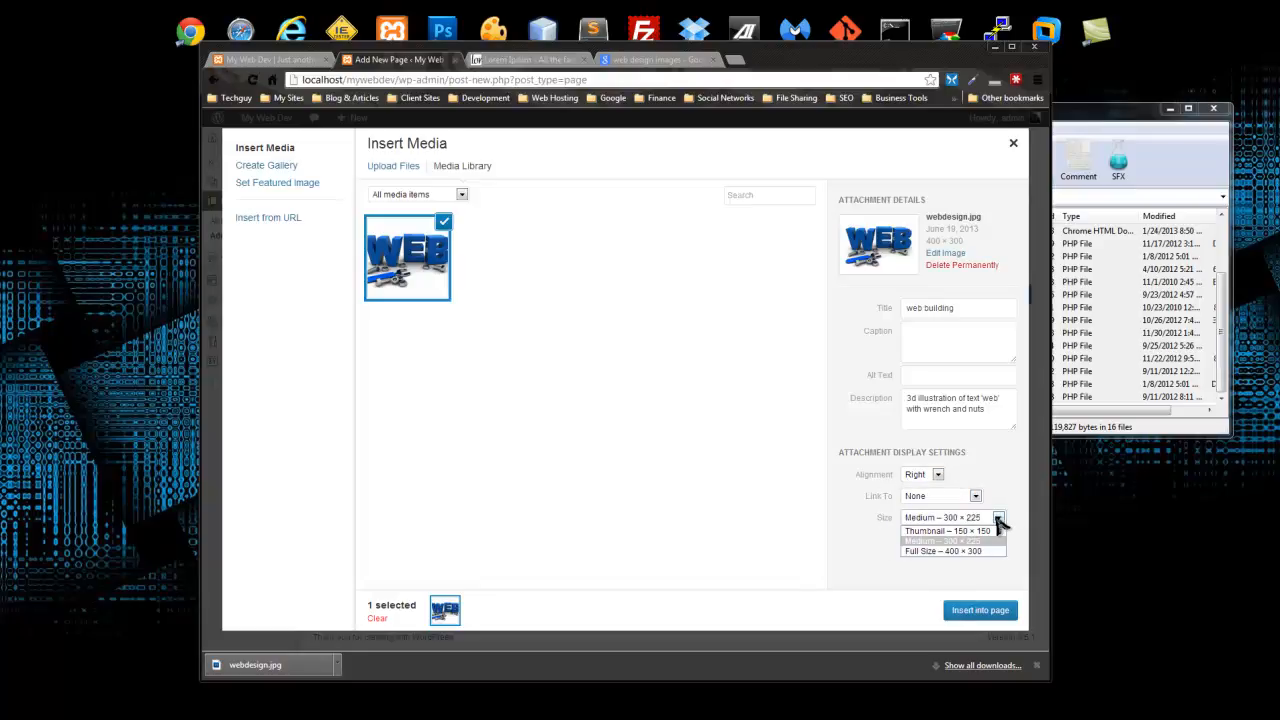
pyautogui.click(945, 541)
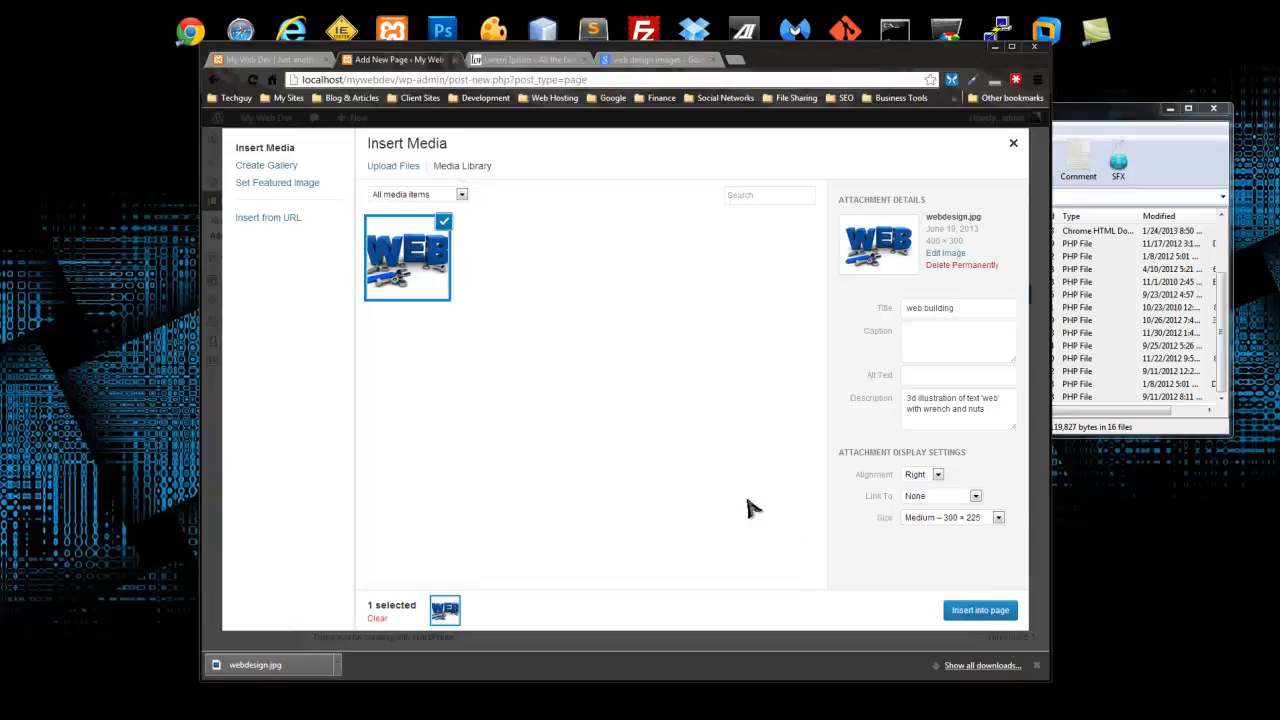
pyautogui.click(981, 611)
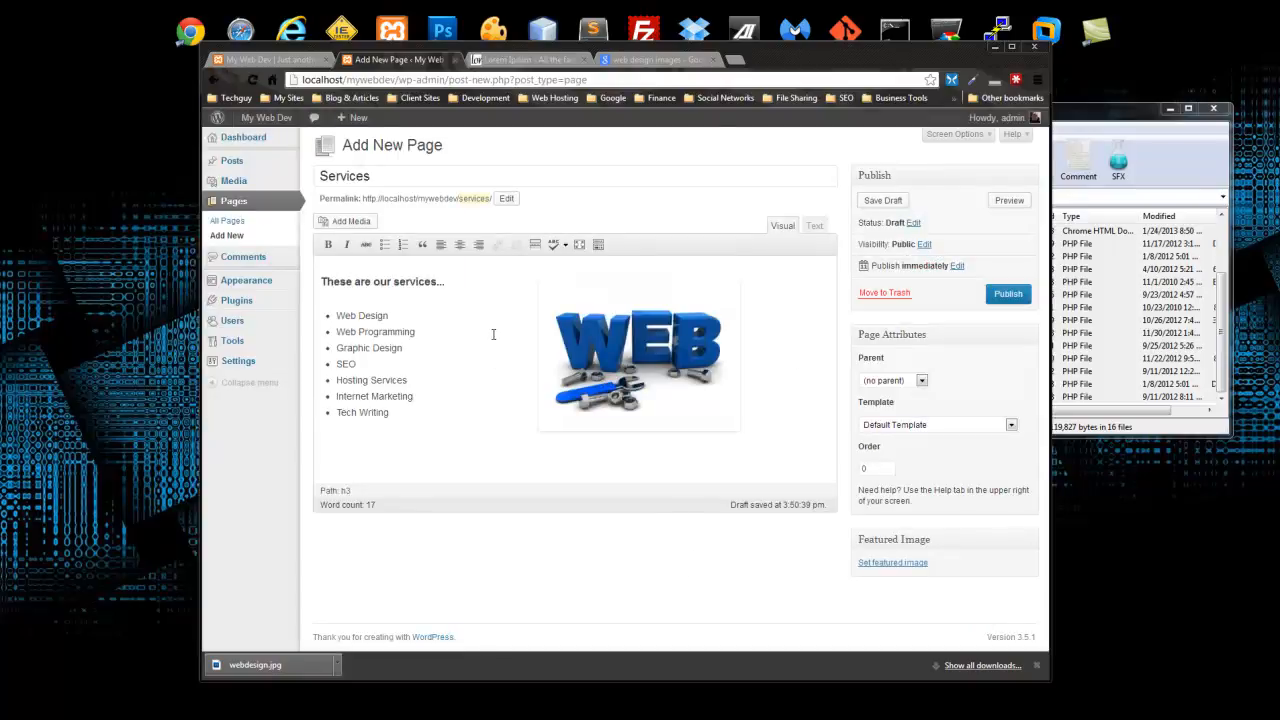
# - Publish the Services page and return to the live site's home page to check its navigation
pyautogui.click(340, 221)
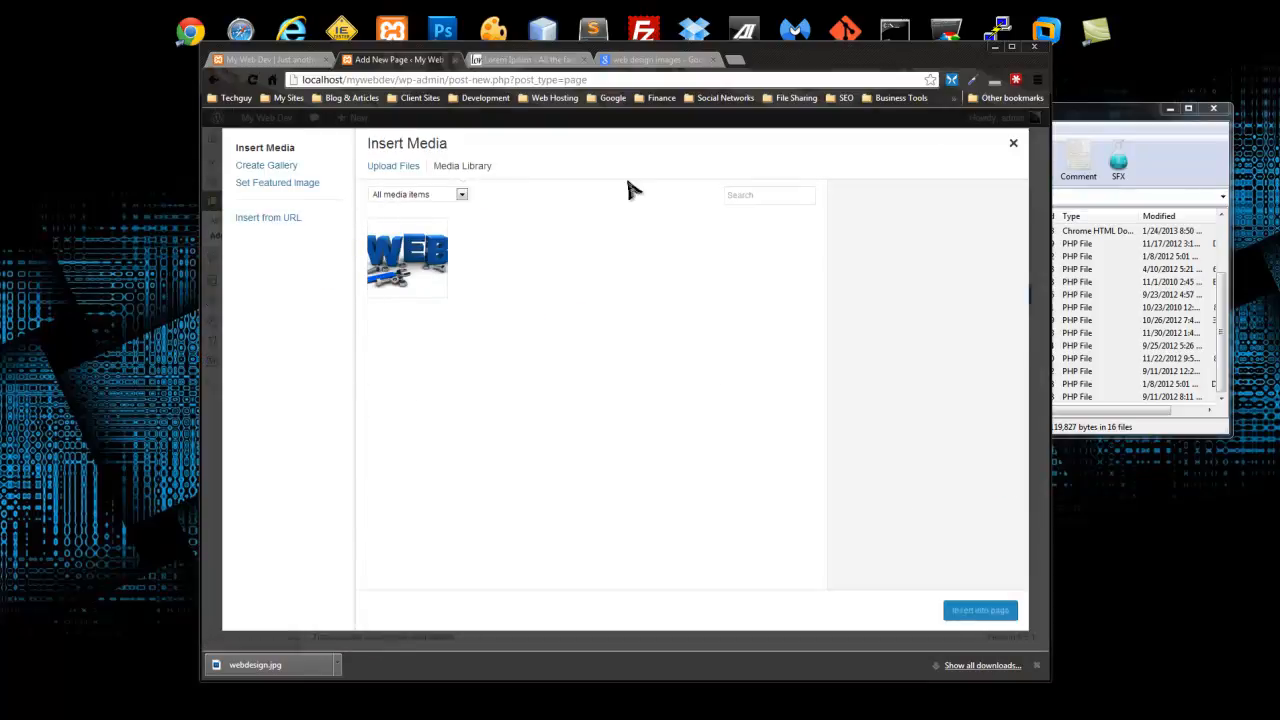
pyautogui.click(1014, 145)
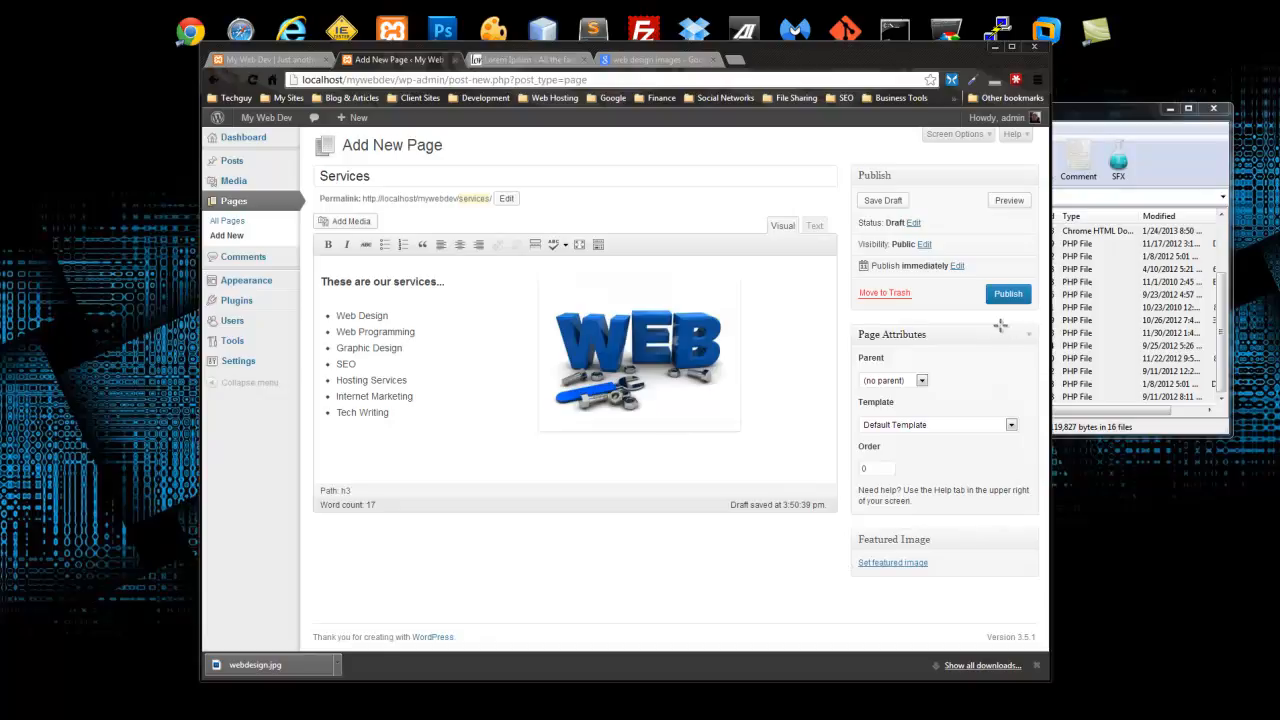
pyautogui.click(1008, 294)
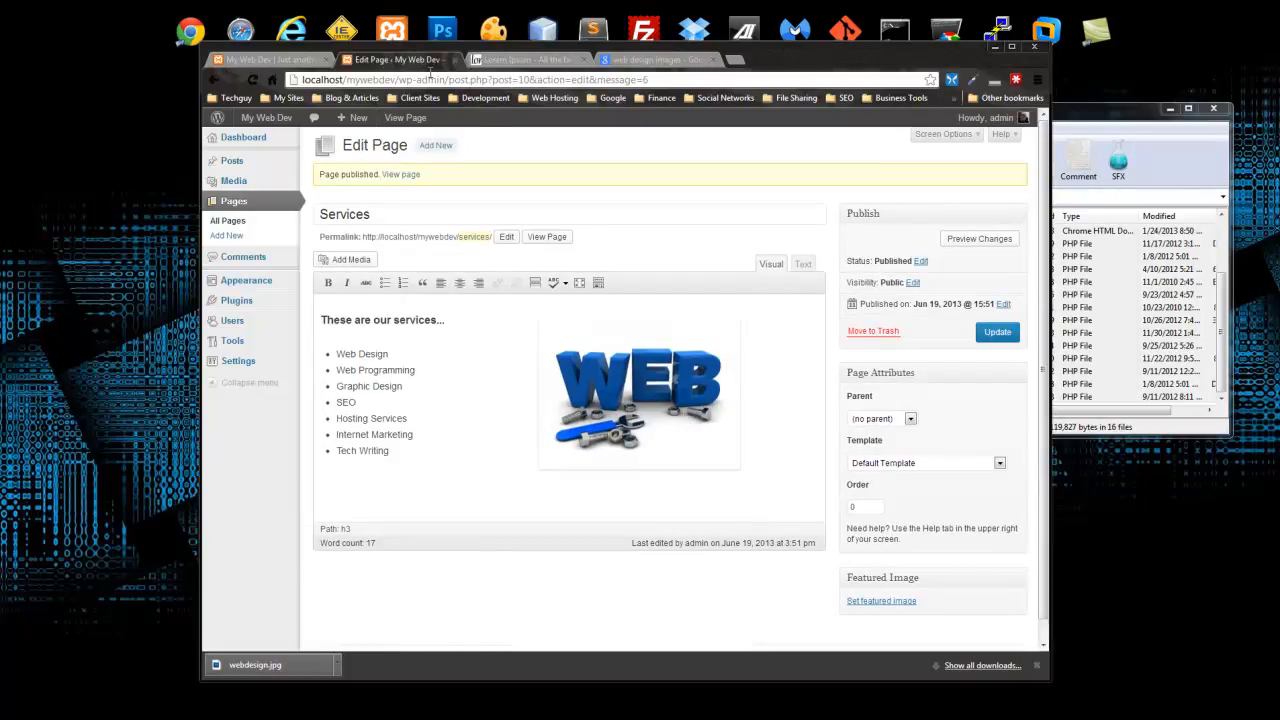
pyautogui.click(507, 60)
pyautogui.click(285, 60)
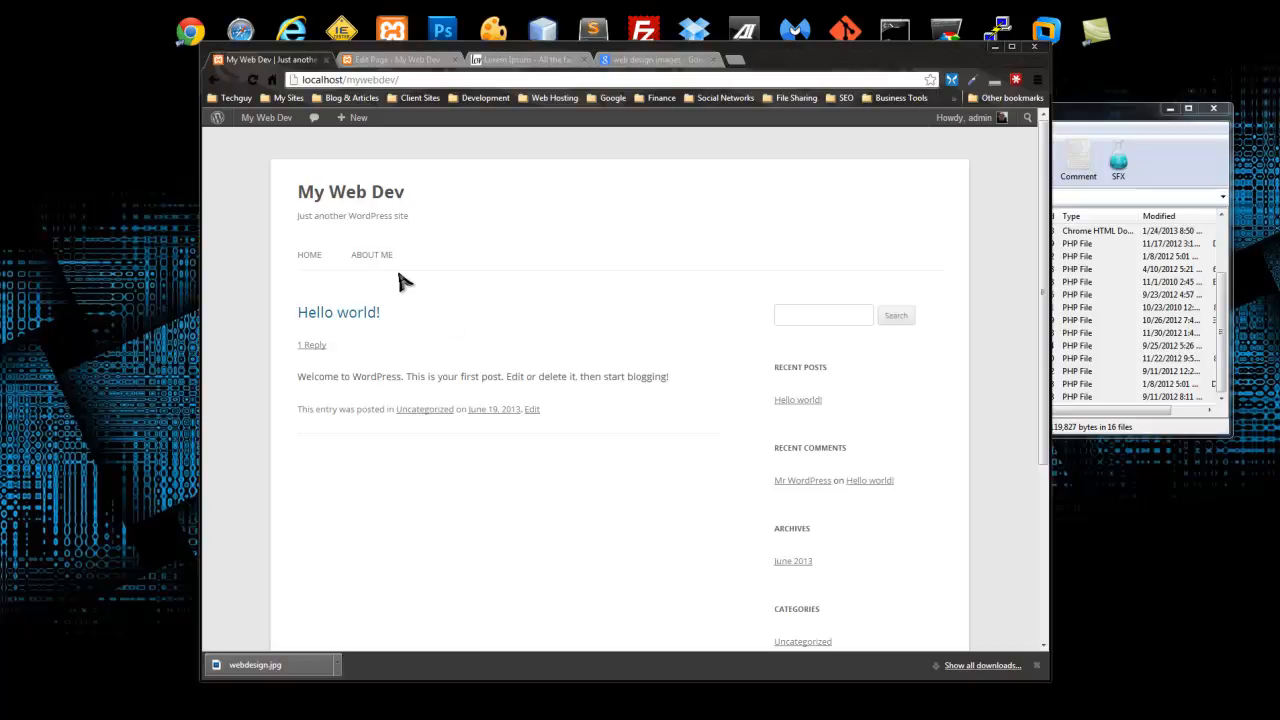
# - Add the Services page to the Main Menu below About Me and save the menu
pyautogui.click(414, 62)
pyautogui.moveTo(245, 280)
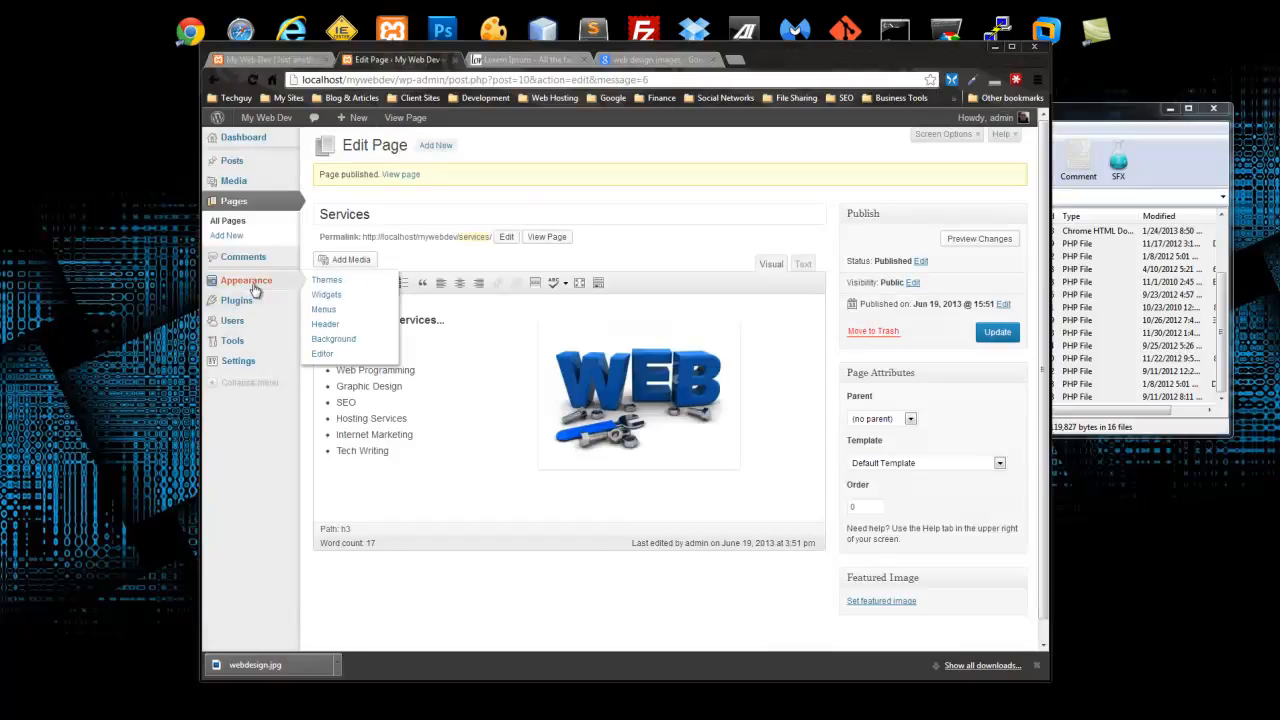
pyautogui.click(339, 312)
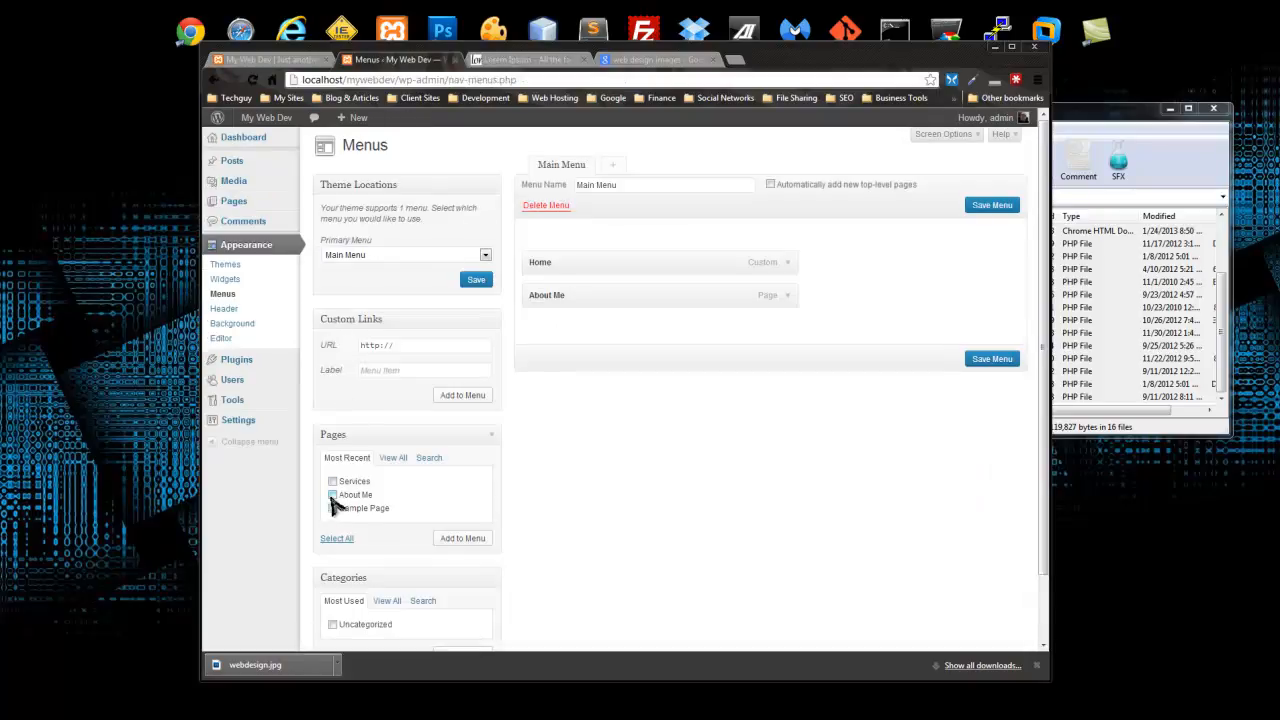
pyautogui.click(333, 482)
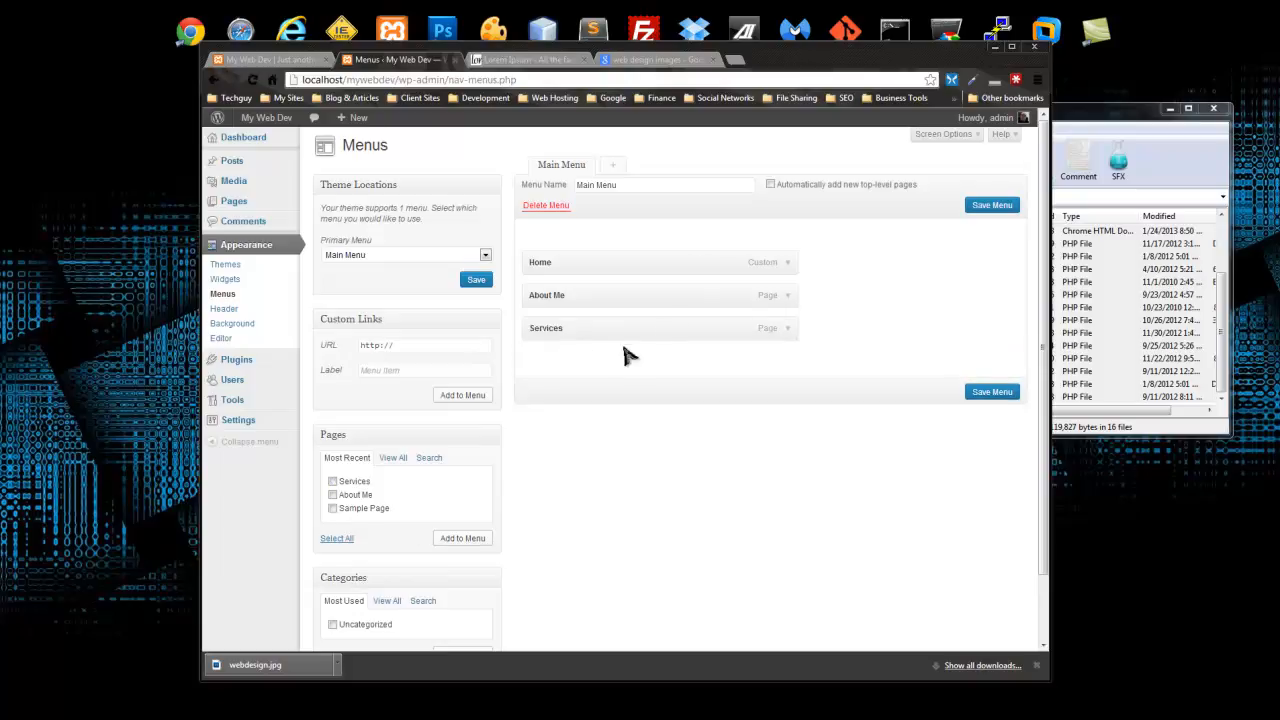
pyautogui.moveTo(609, 332)
pyautogui.mouseDown()
pyautogui.moveTo(634, 306)
pyautogui.moveTo(609, 354)
pyautogui.mouseUp()
pyautogui.click(990, 393)
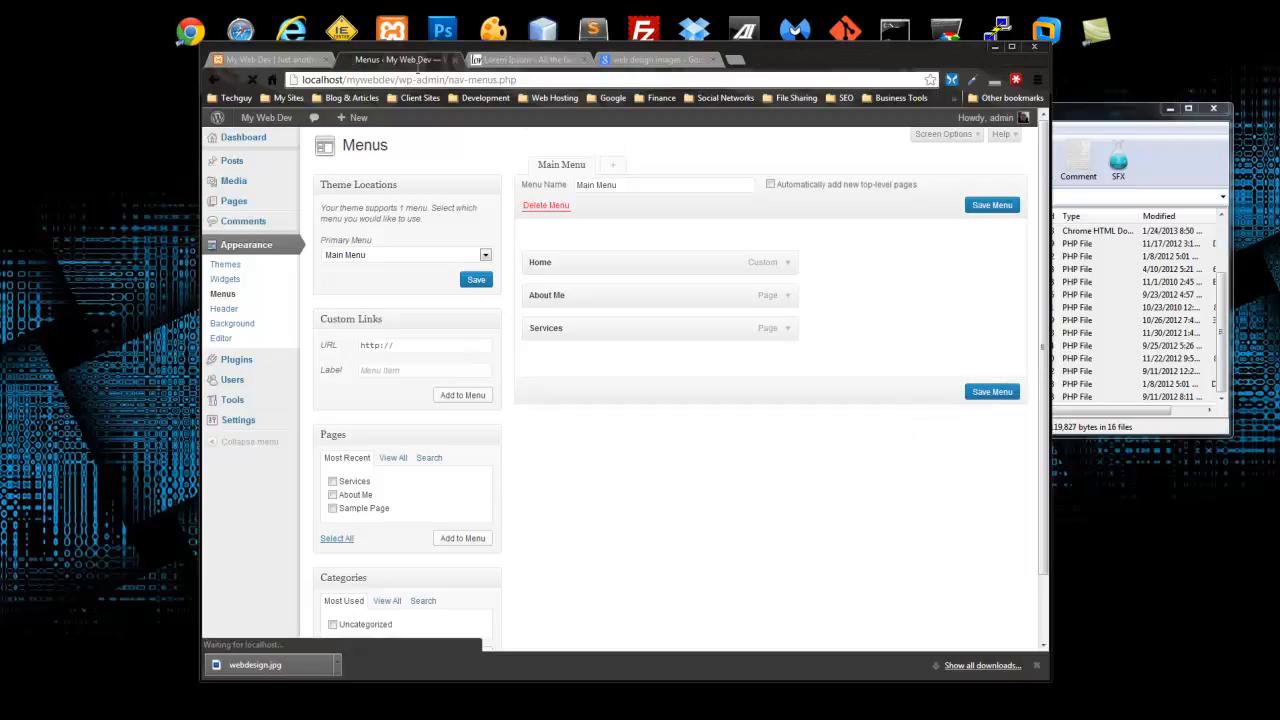
# - Reload the live site and open the Services page from its navigation to check its list and picture
pyautogui.click(268, 59)
pyautogui.click(272, 80)
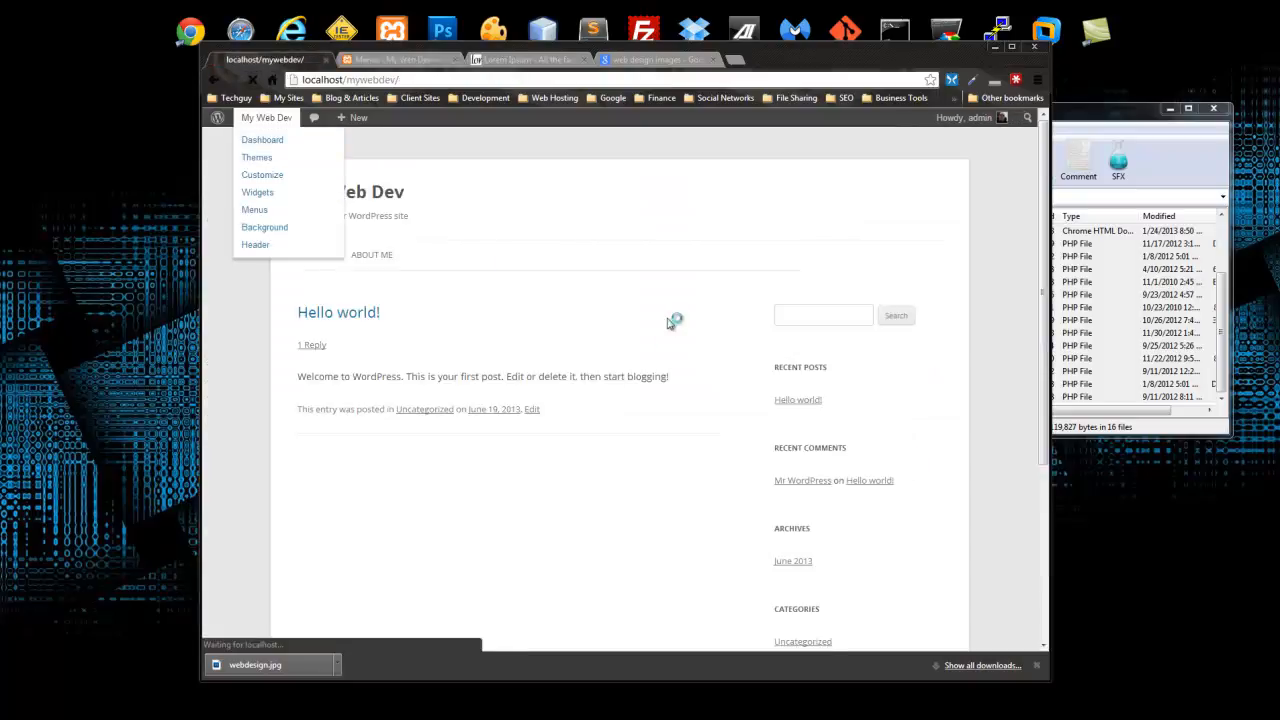
pyautogui.click(440, 258)
pyautogui.scroll(-2, 400, 297)
pyautogui.scroll(2, 383, 272)
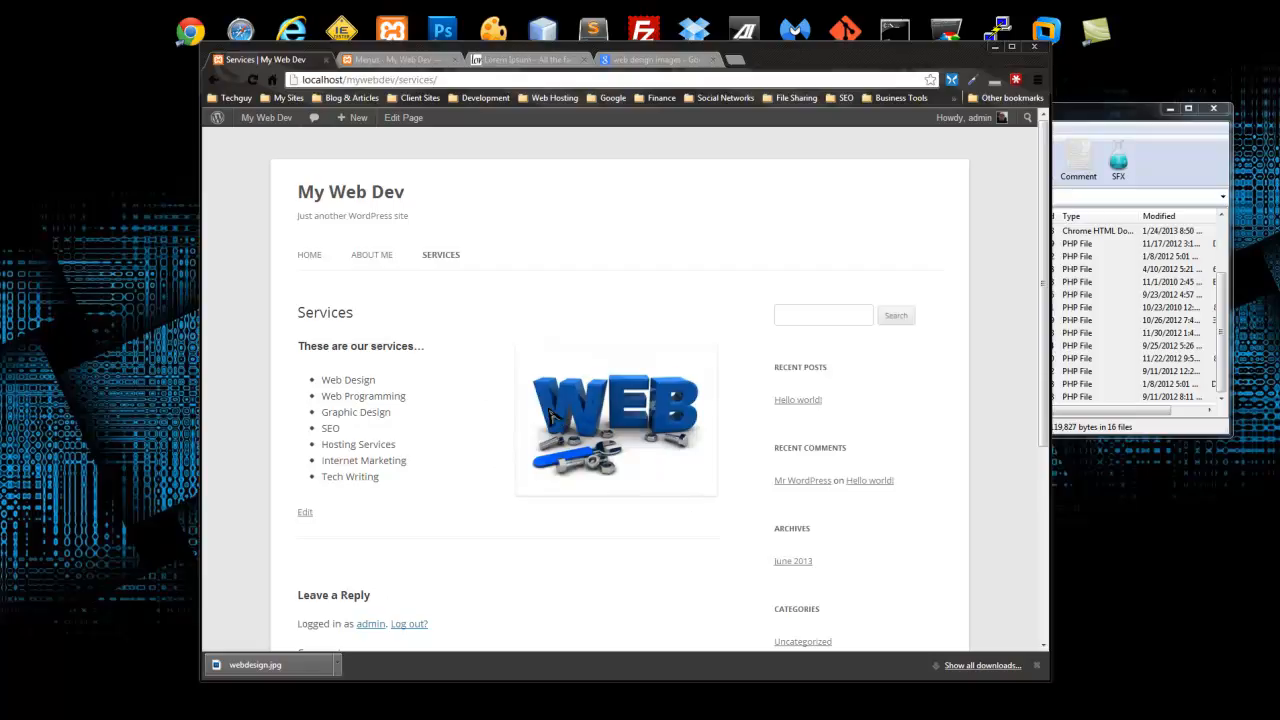
pyautogui.scroll(-3, 553, 416)
pyautogui.scroll(3, 551, 412)
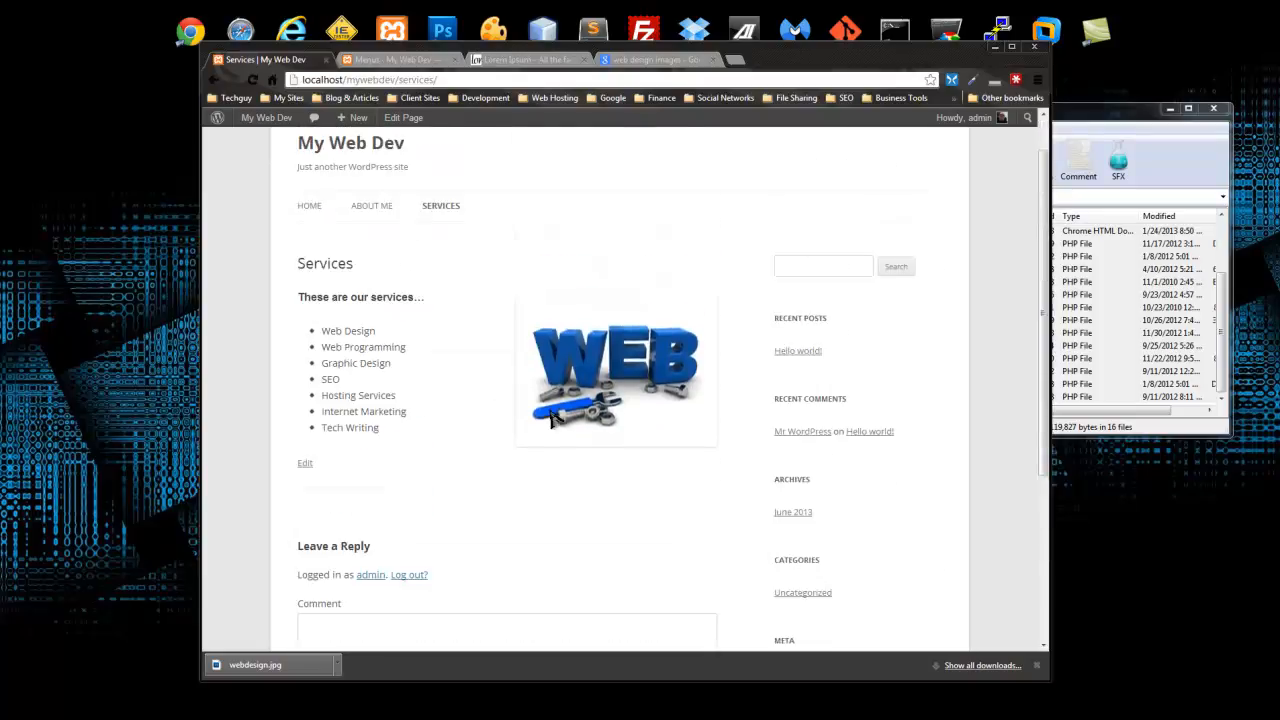
# - View the Services page in the page editor, return to its live version and examine the comment form
pyautogui.click(306, 465)
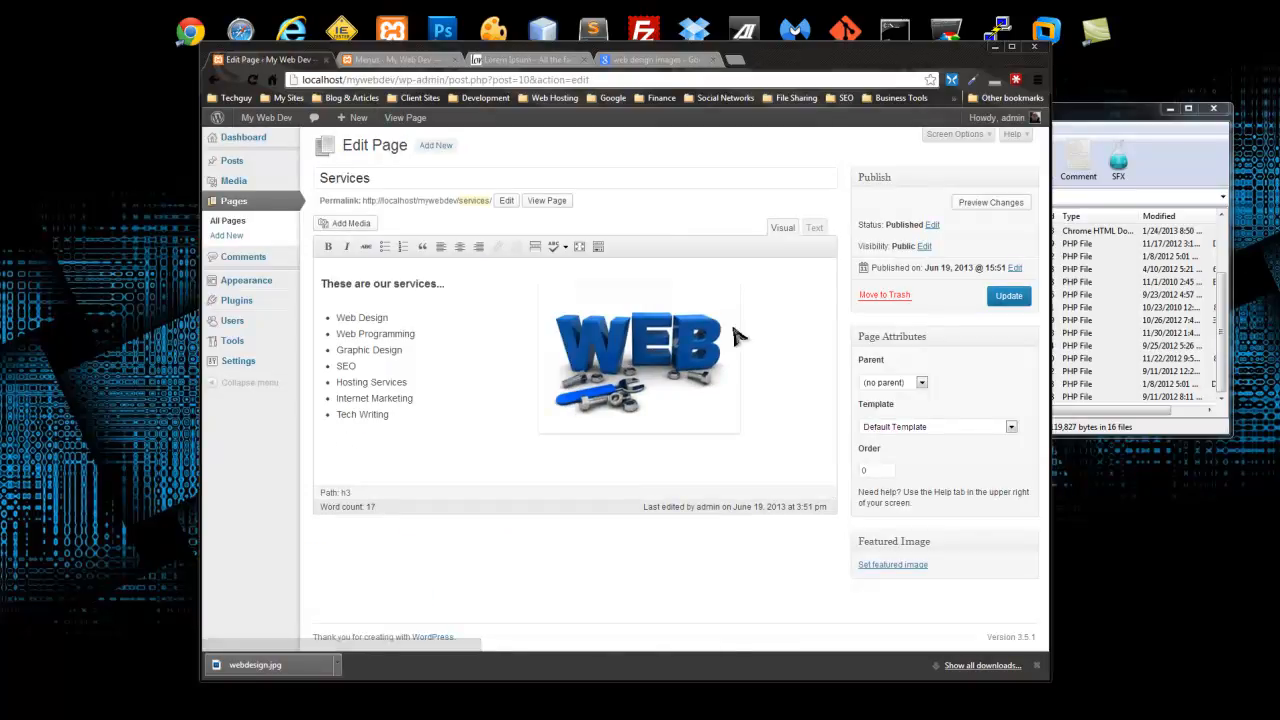
pyautogui.click(213, 80)
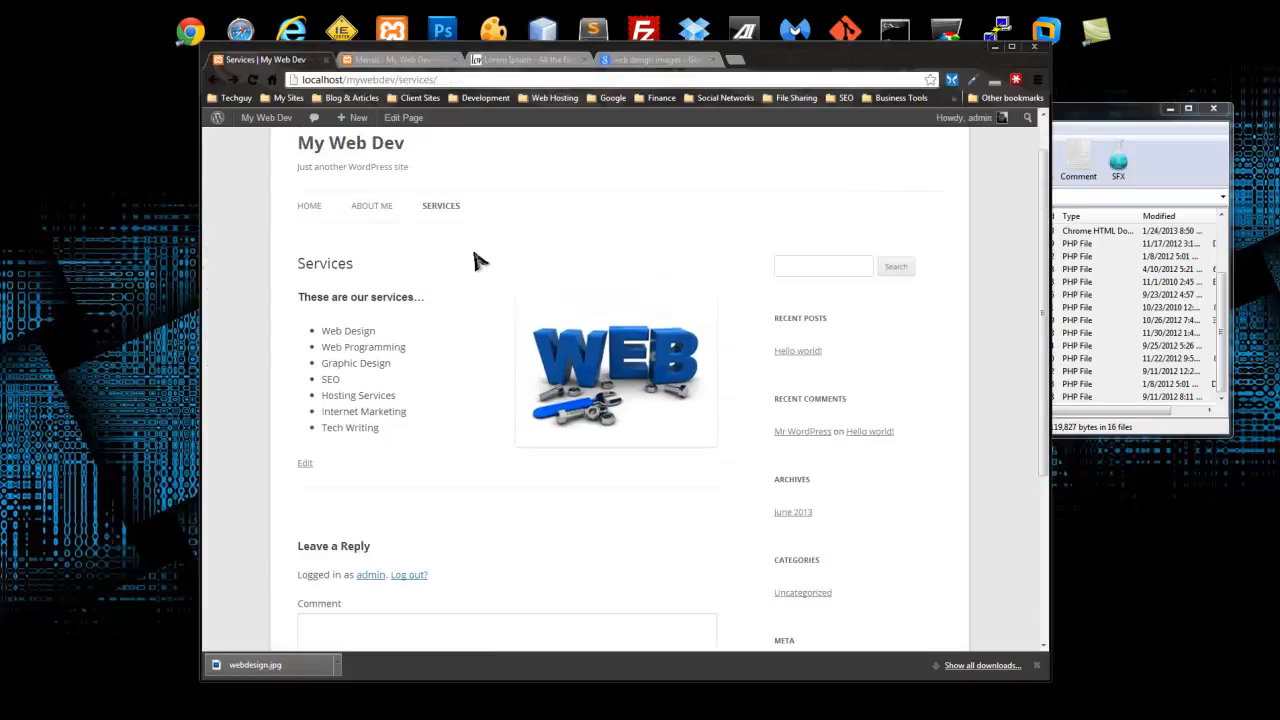
pyautogui.scroll(-2, 485, 290)
pyautogui.scroll(2, 520, 305)
pyautogui.scroll(-1, 526, 314)
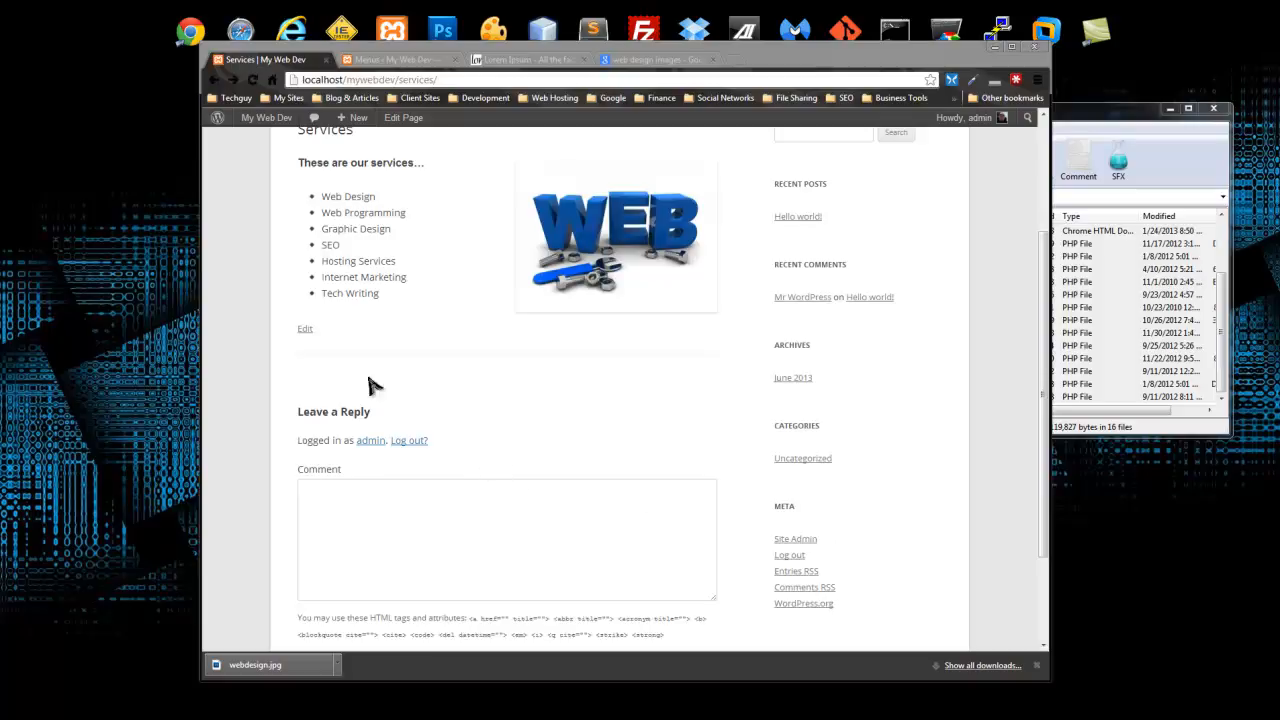
# - Select all pages in the admin Pages list and open them for bulk editing
pyautogui.click(395, 59)
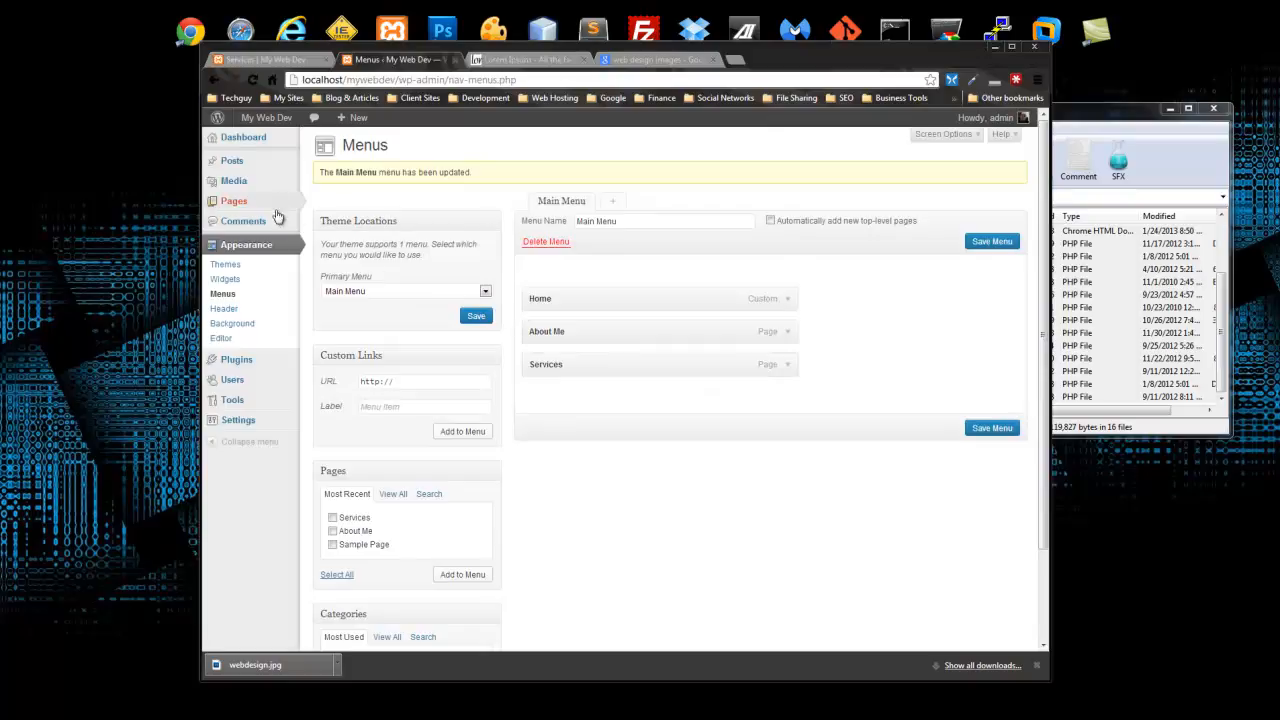
pyautogui.click(229, 204)
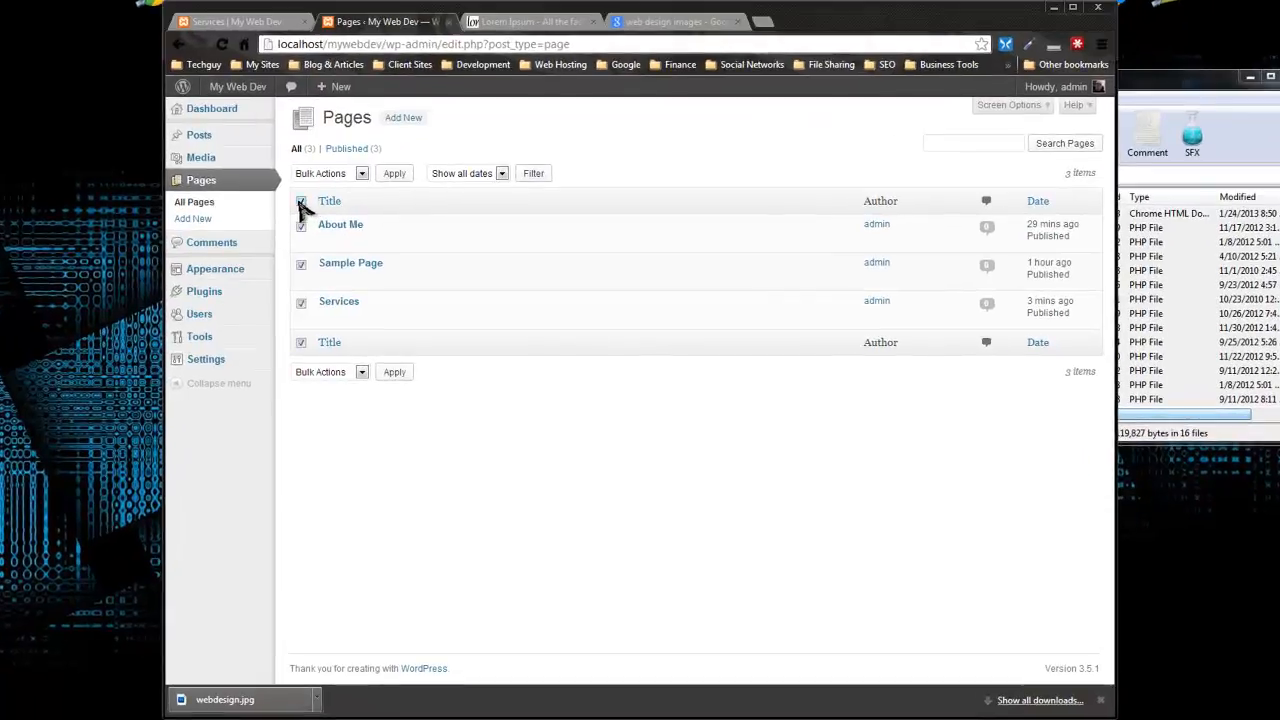
pyautogui.click(323, 219)
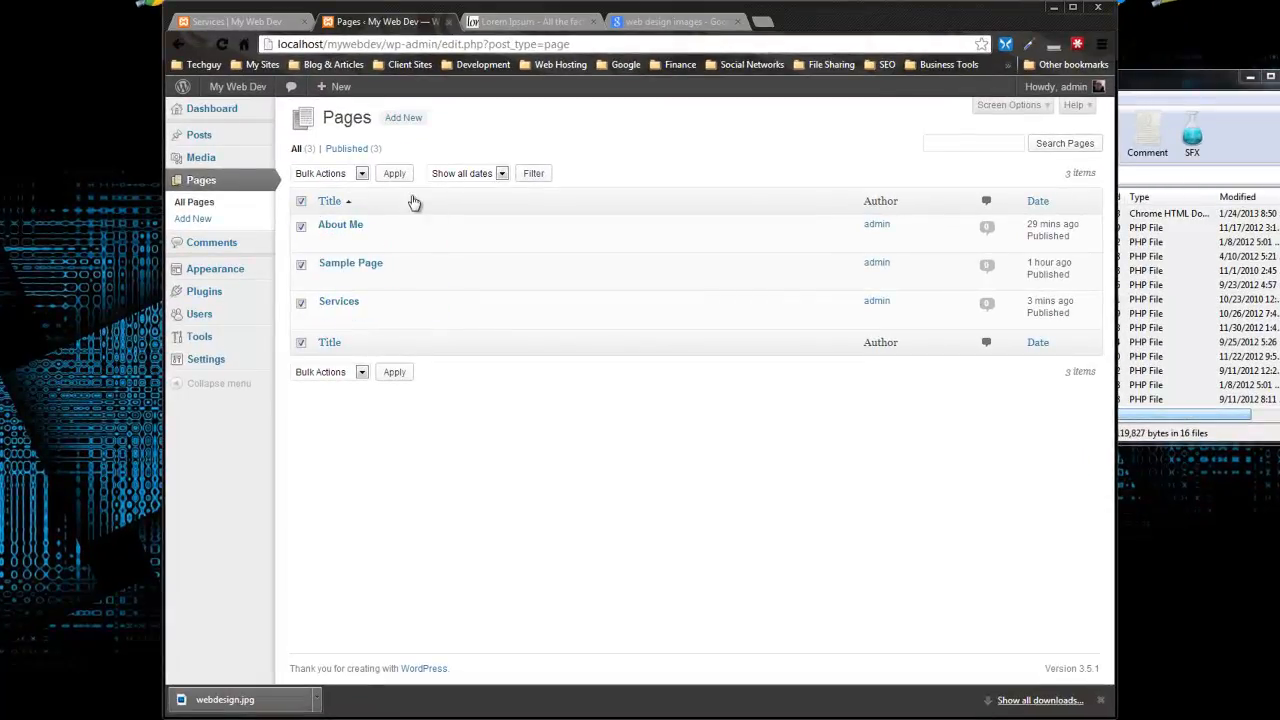
pyautogui.click(362, 174)
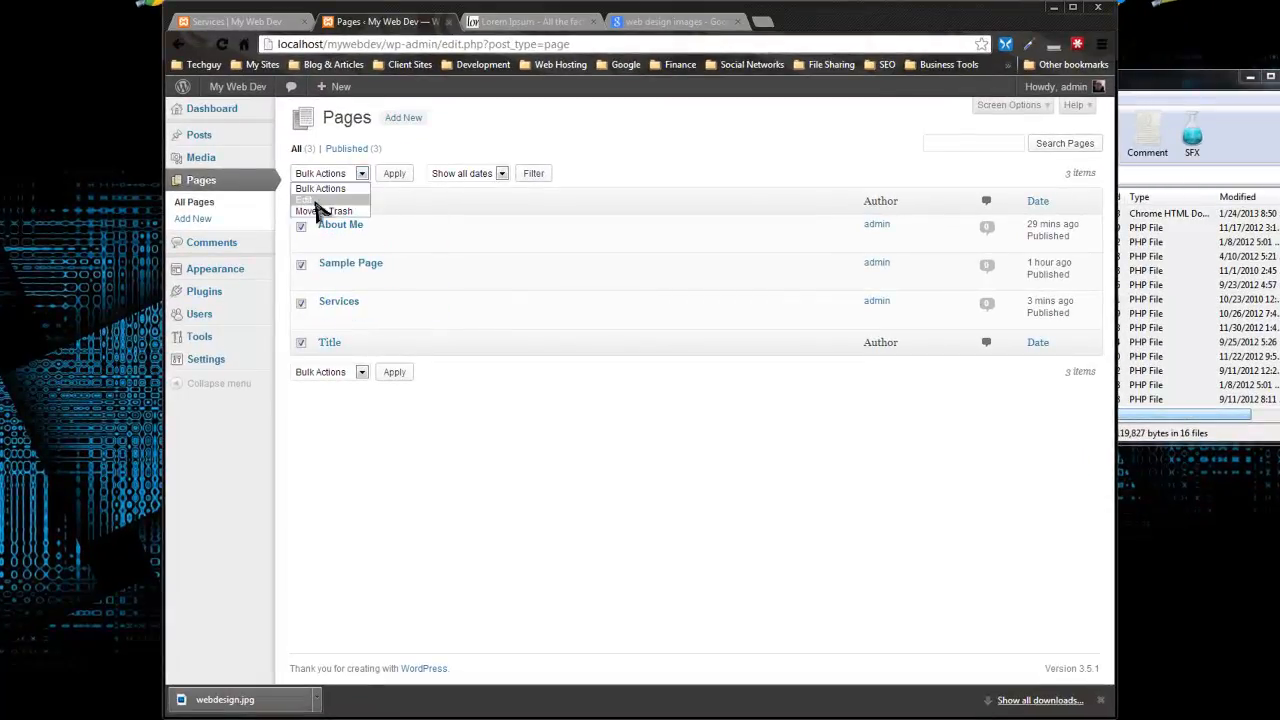
pyautogui.click(318, 204)
pyautogui.click(395, 174)
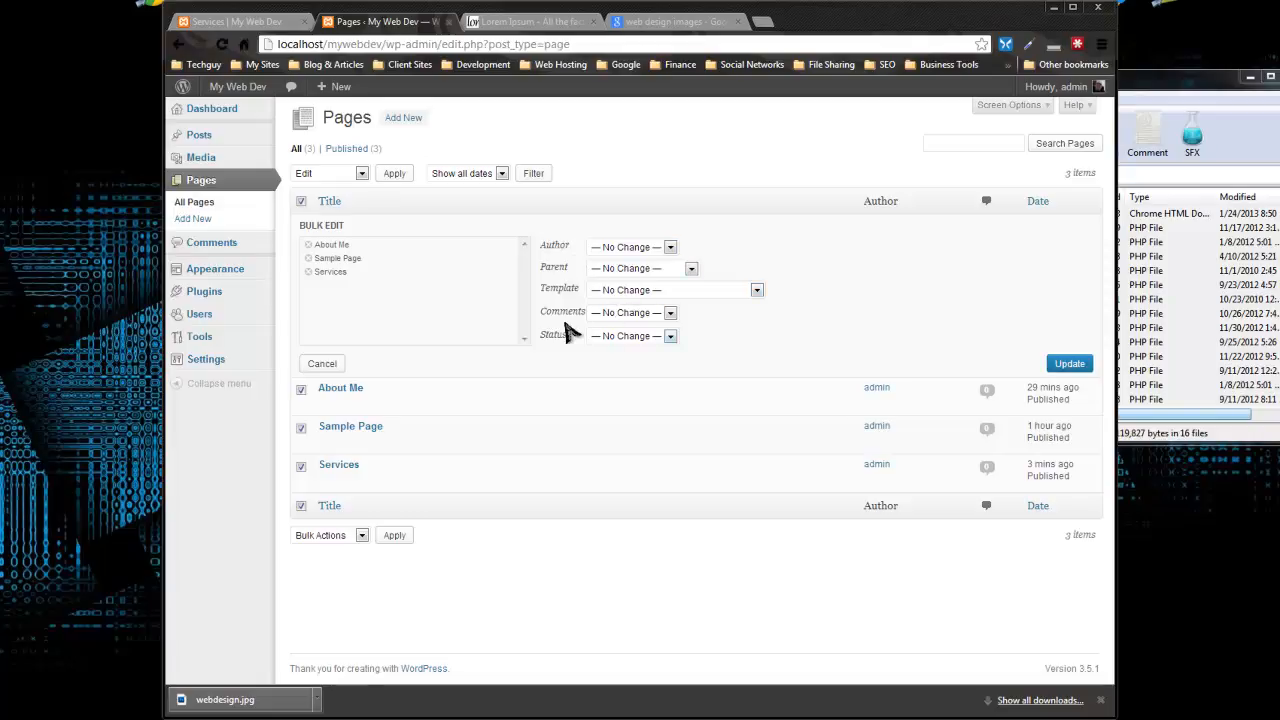
# - Set Comments to Do not allow for all selected pages and apply the bulk update
pyautogui.click(671, 314)
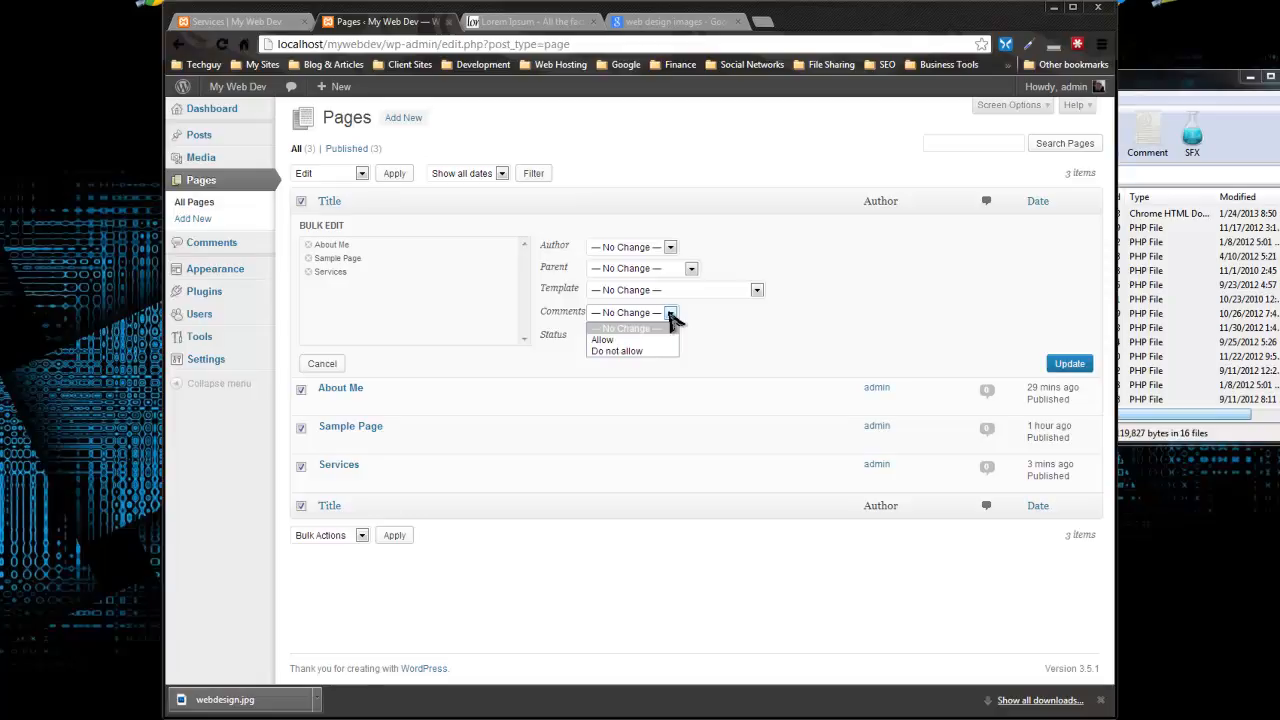
pyautogui.click(637, 352)
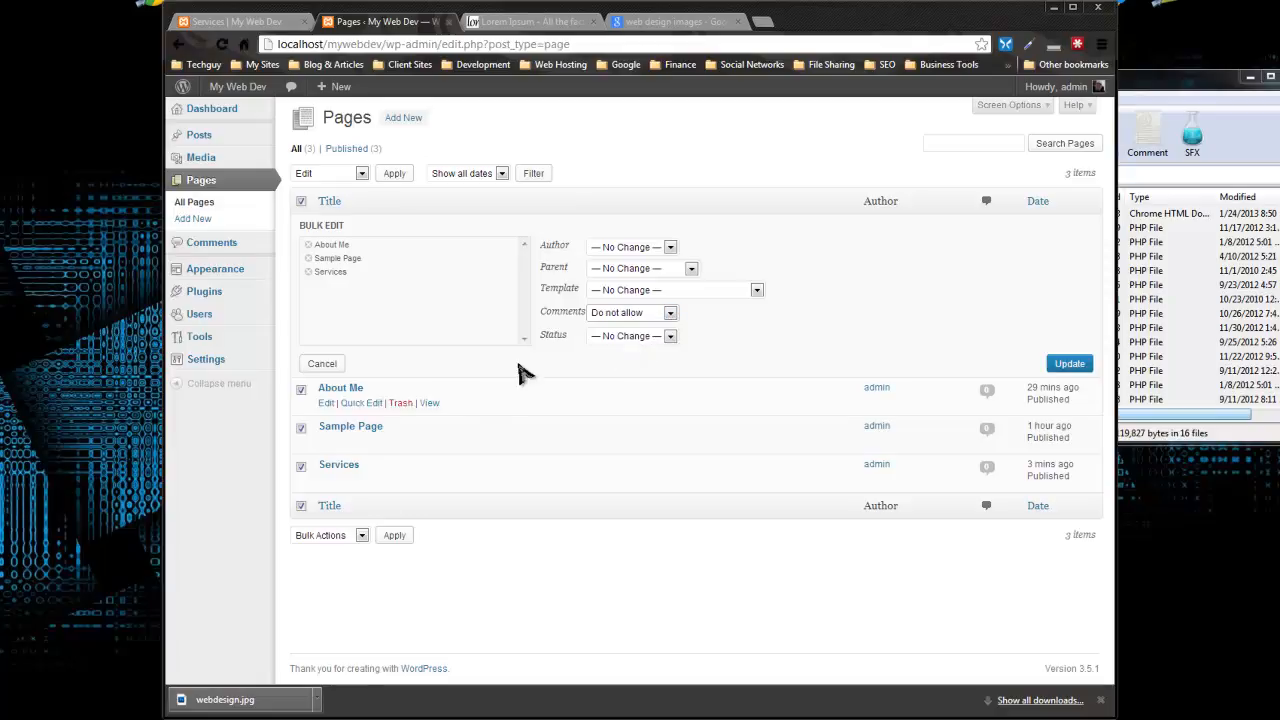
pyautogui.click(671, 247)
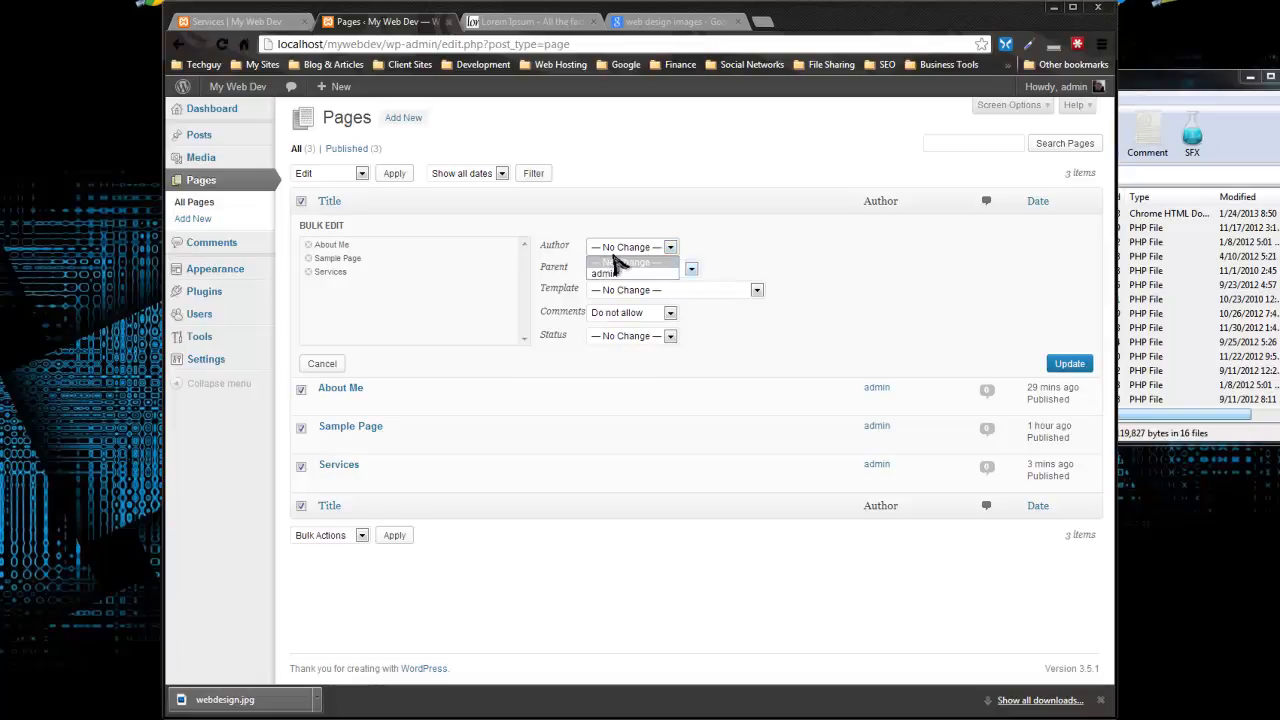
pyautogui.click(765, 247)
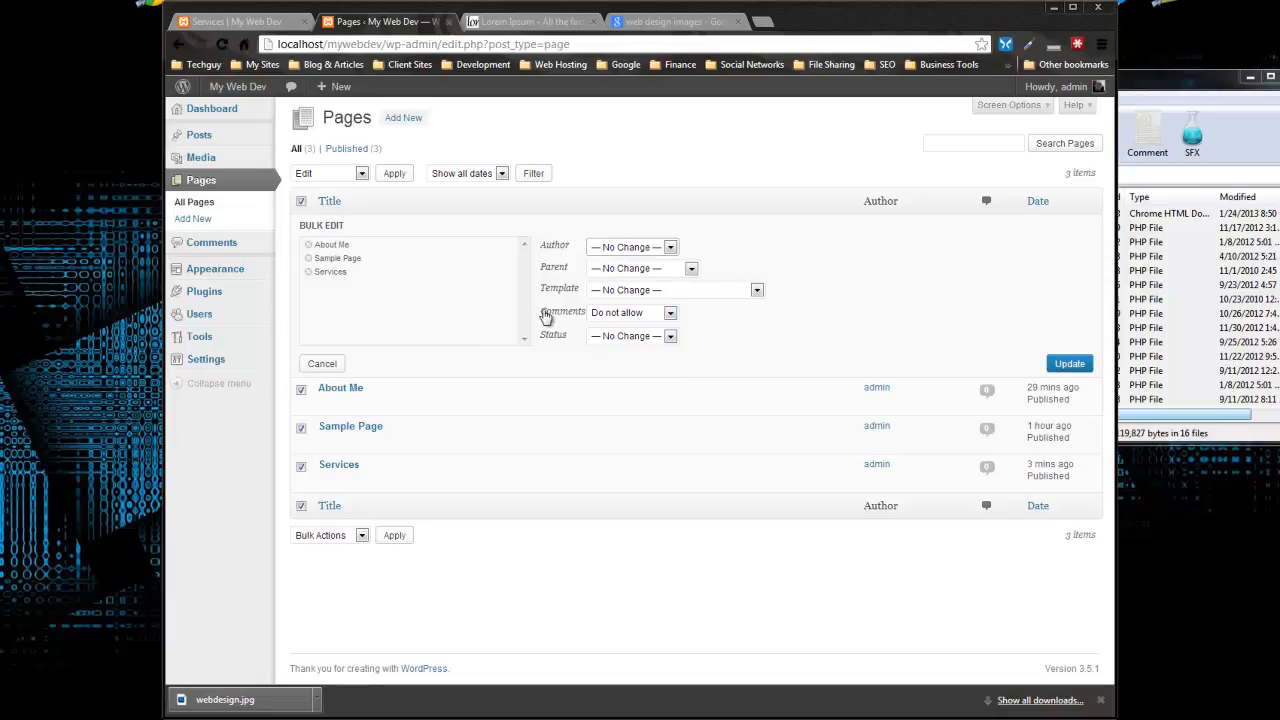
pyautogui.click(1069, 363)
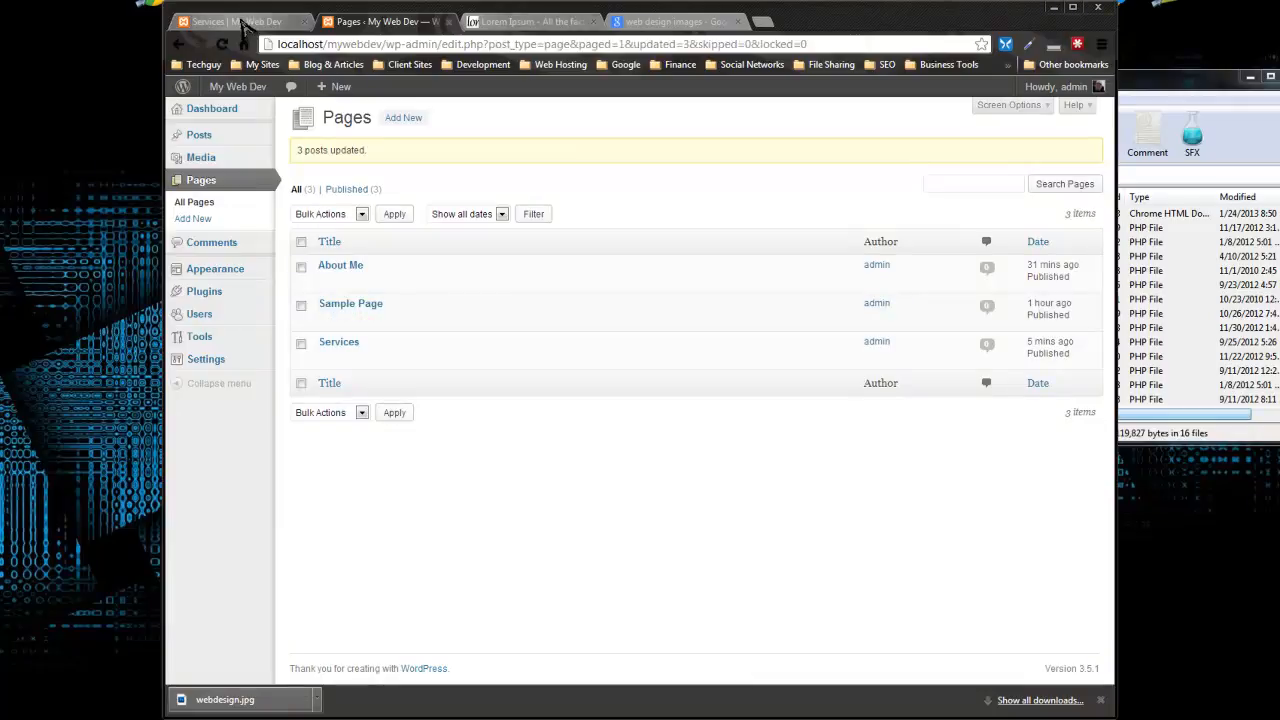
# - Check the live Services and About Me pages for a comment form and return to the home page
pyautogui.click(248, 24)
pyautogui.moveTo(237, 86)
pyautogui.click(222, 189)
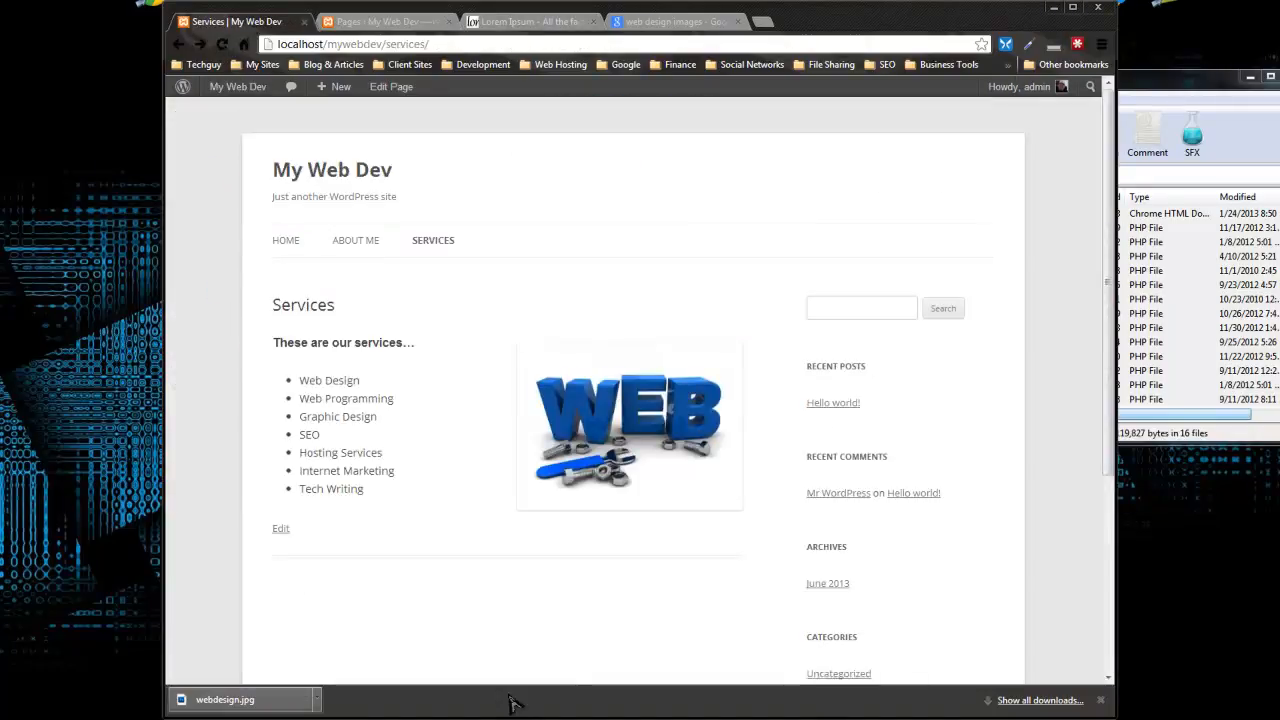
pyautogui.click(364, 243)
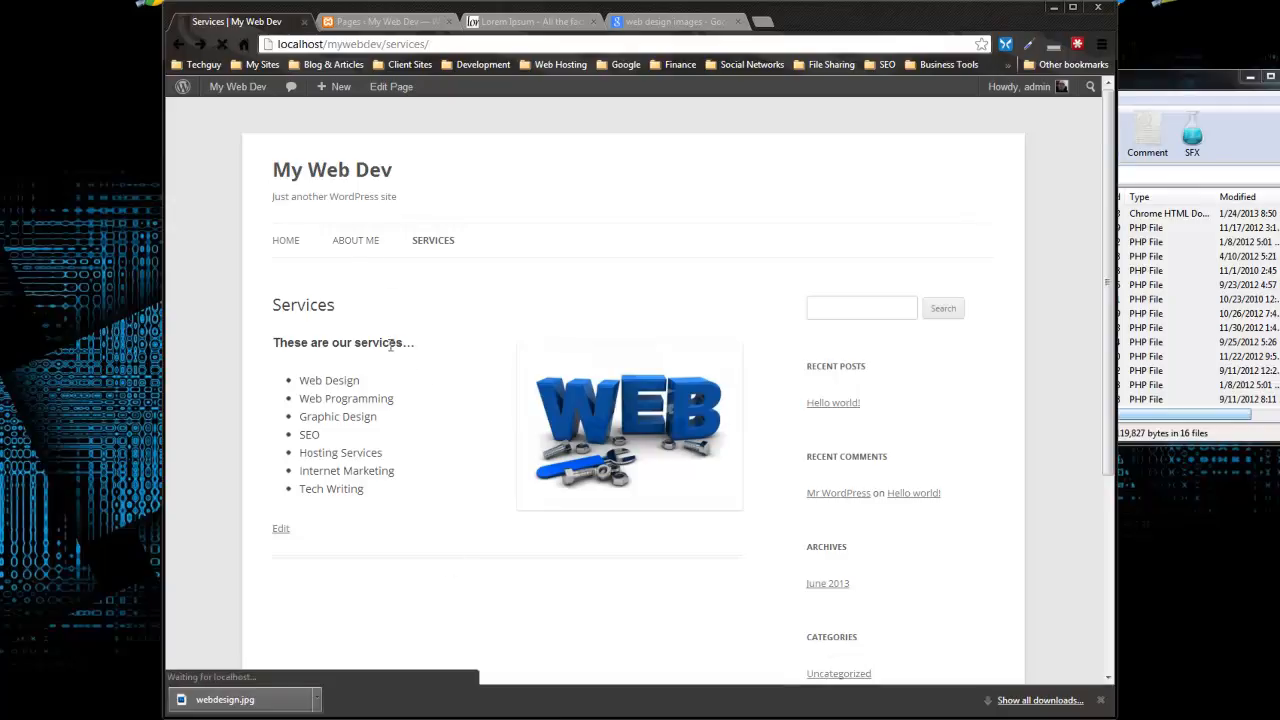
pyautogui.scroll(-6, 445, 470)
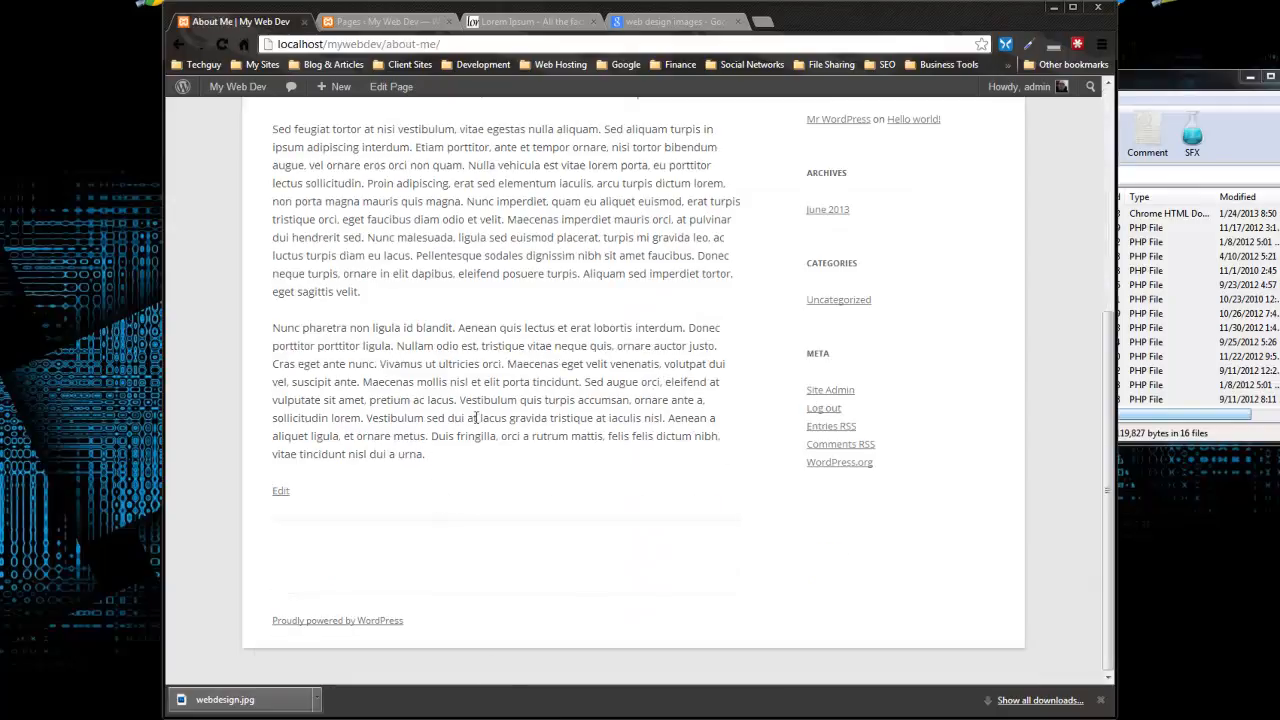
pyautogui.scroll(8, 424, 399)
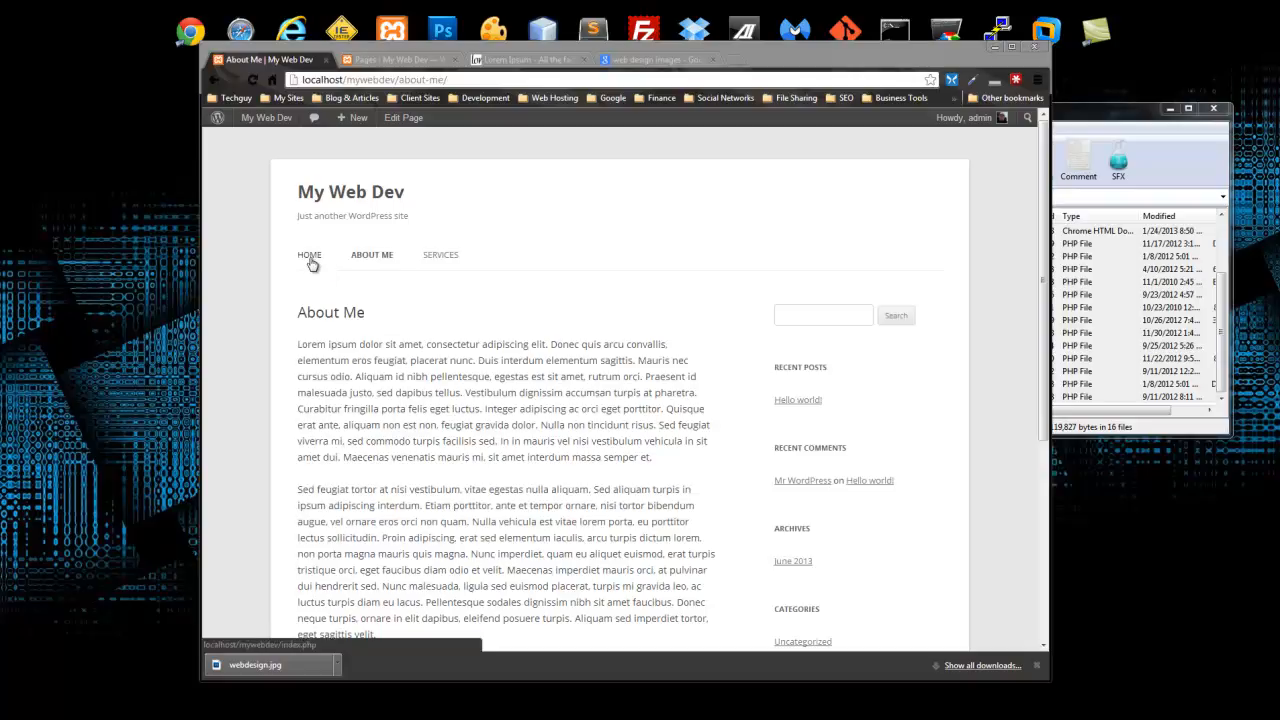
pyautogui.click(310, 256)
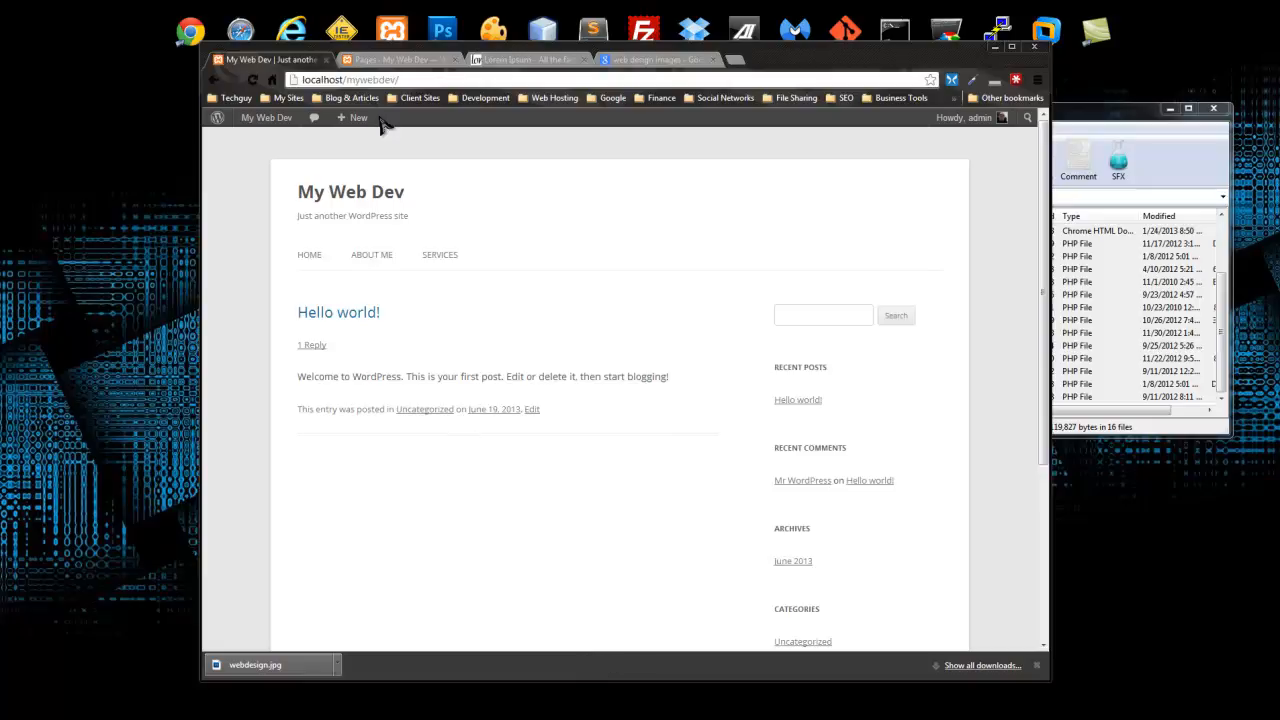
# - Open the site's Reading Settings in the admin area to review what the front page displays
pyautogui.click(386, 62)
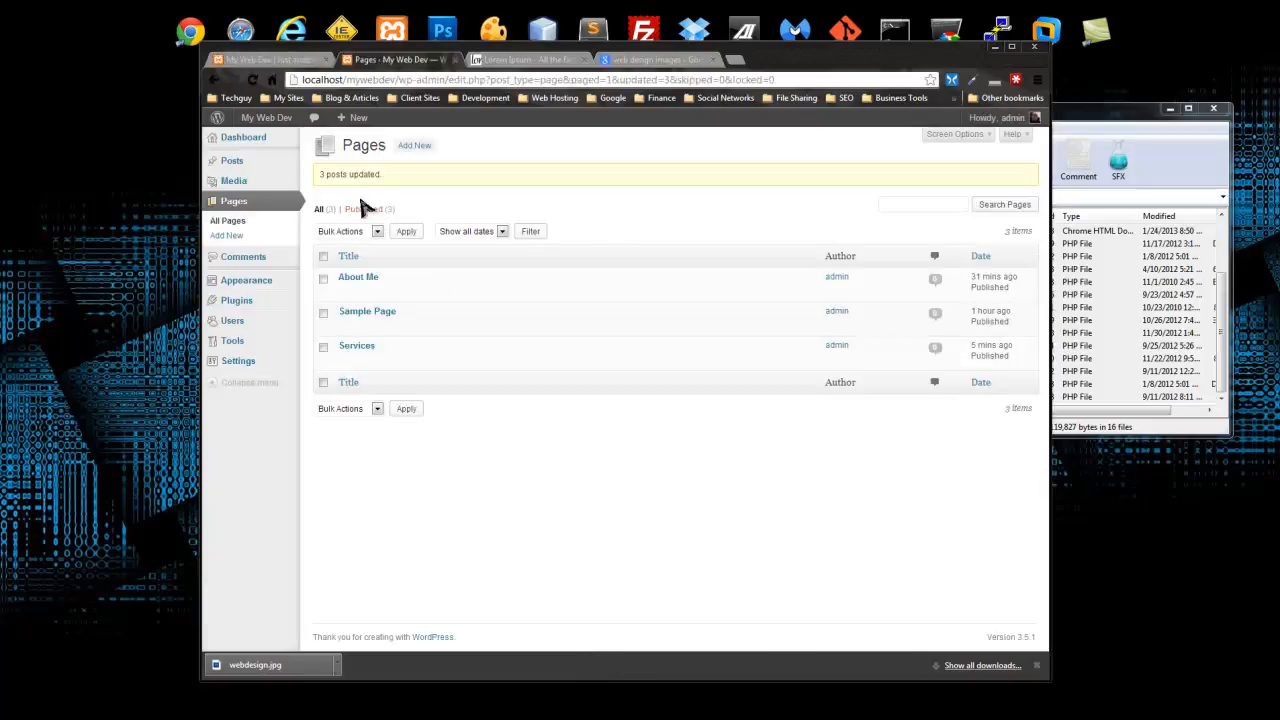
pyautogui.moveTo(240, 364)
pyautogui.click(330, 362)
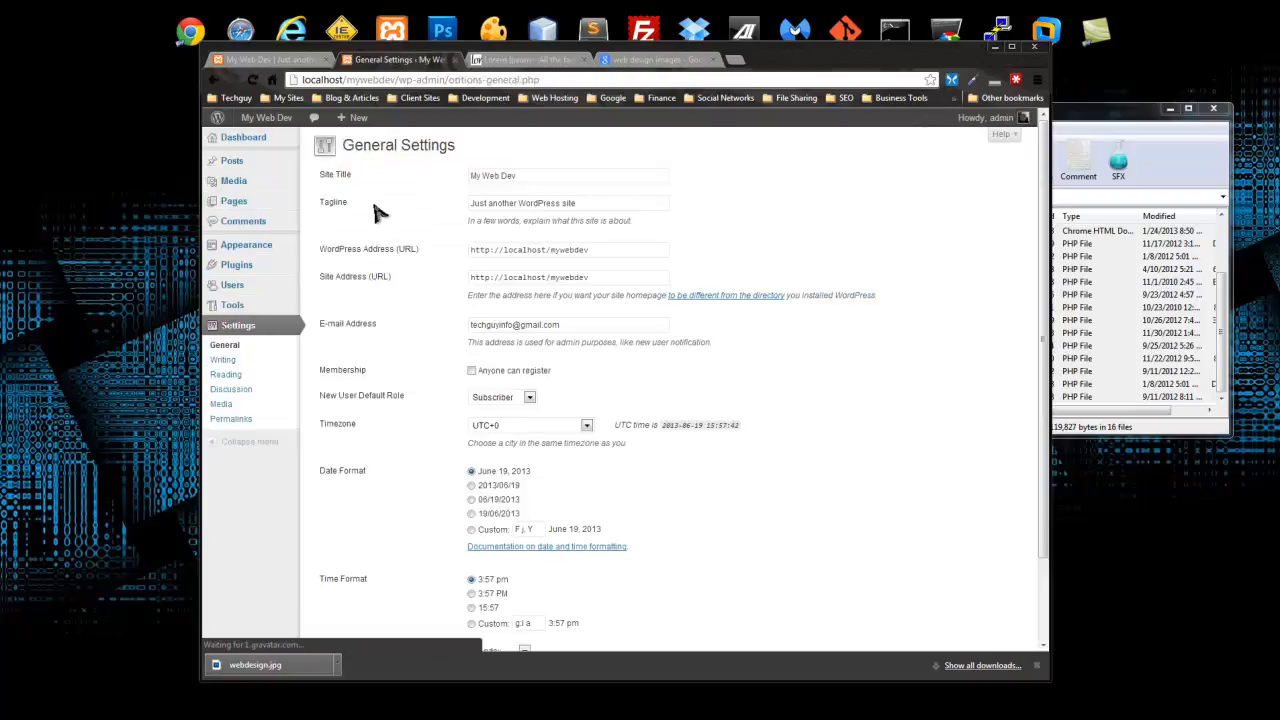
pyautogui.click(225, 376)
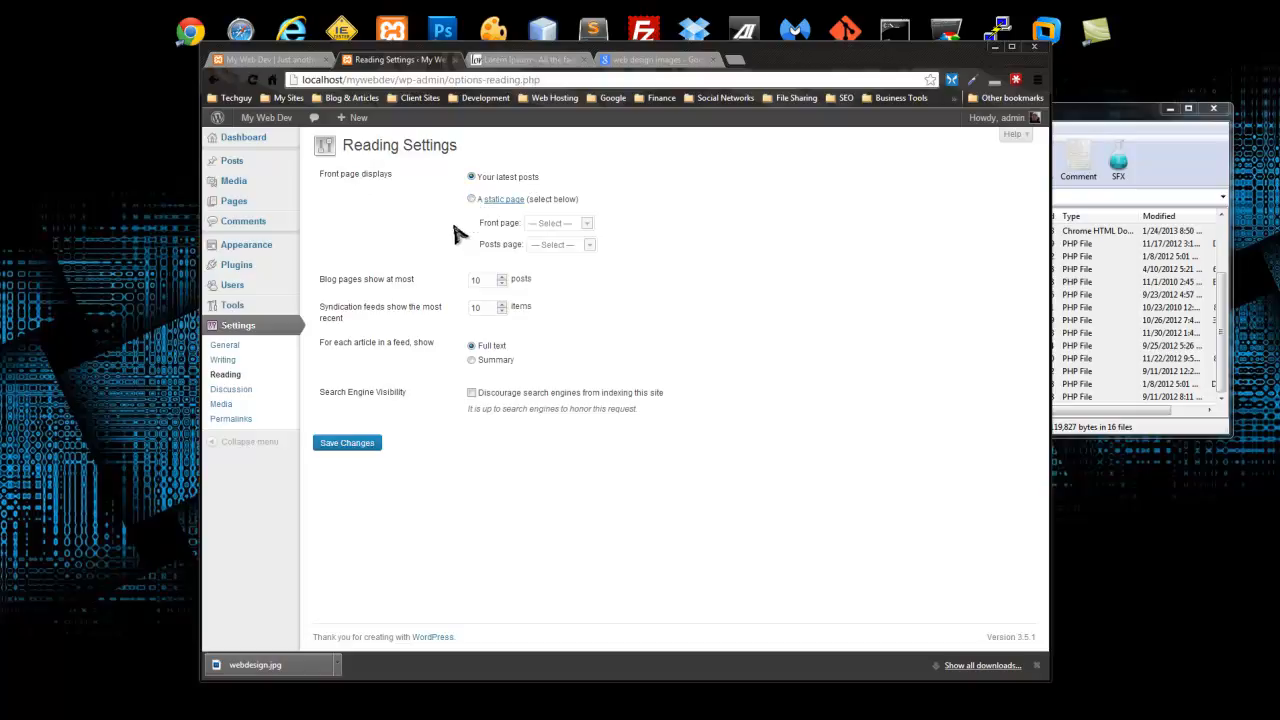
pyautogui.click(472, 200)
pyautogui.click(587, 224)
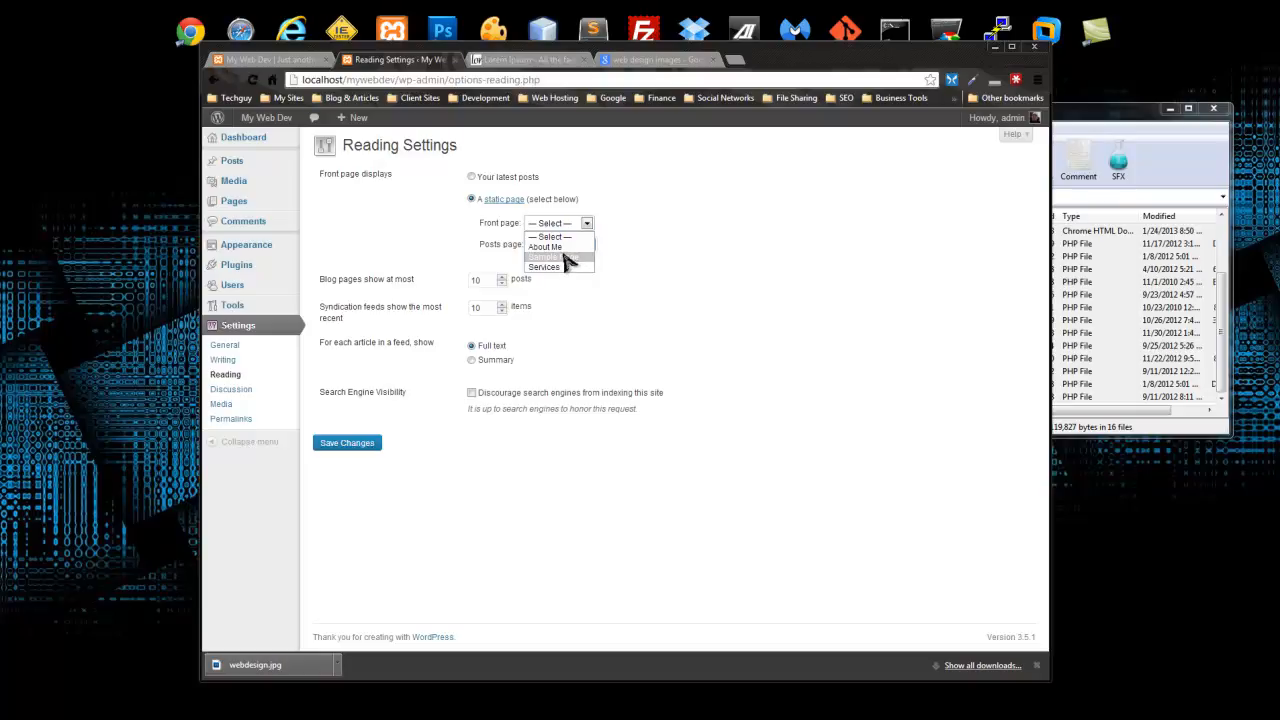
pyautogui.click(714, 193)
pyautogui.click(471, 177)
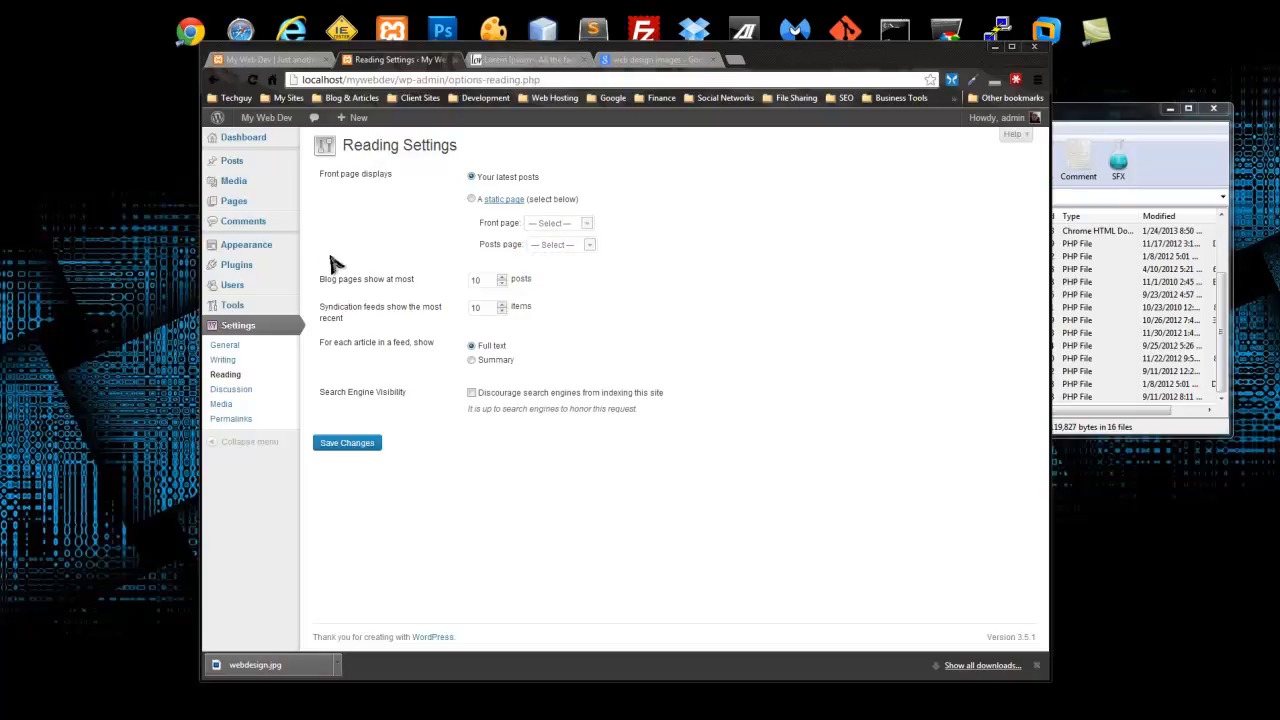